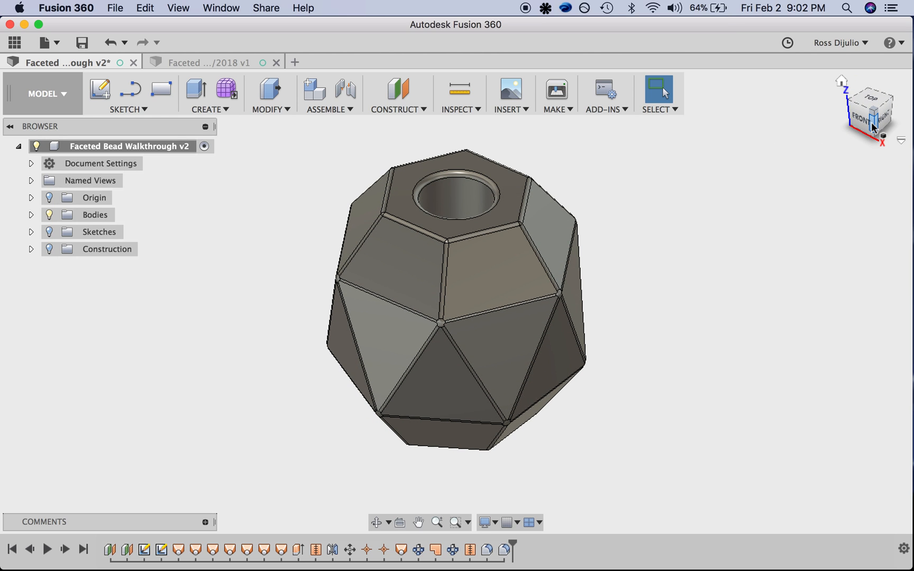
Step: Switch to the empty Faceted Bead Tutorial document and open its parameters for editing
mouse_move(874, 127)
left_mouse_down()
mouse_move(825, 99)
mouse_move(799, 113)
mouse_move(843, 128)
mouse_move(862, 112)
mouse_move(879, 117)
mouse_move(873, 104)
mouse_move(880, 98)
mouse_move(896, 122)
mouse_move(871, 136)
left_mouse_up()
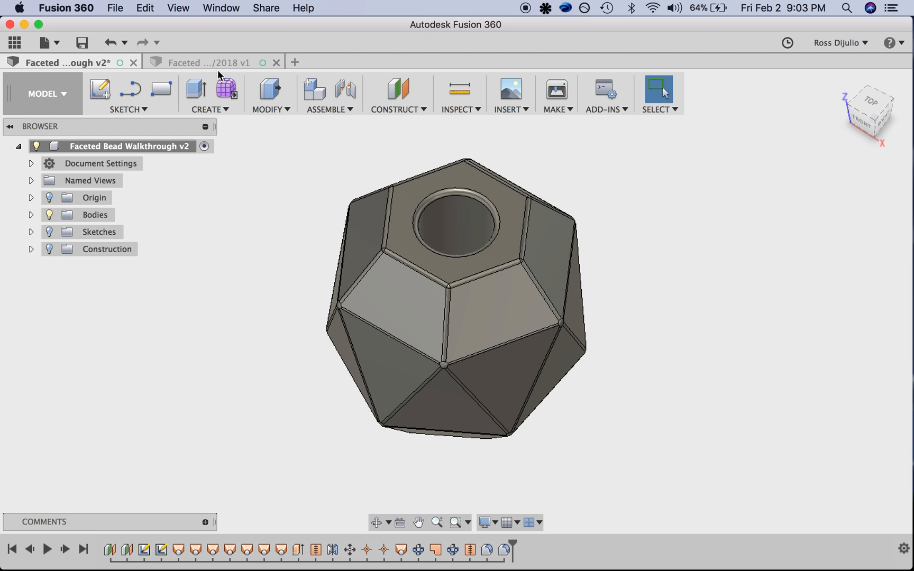
left_click(196, 61)
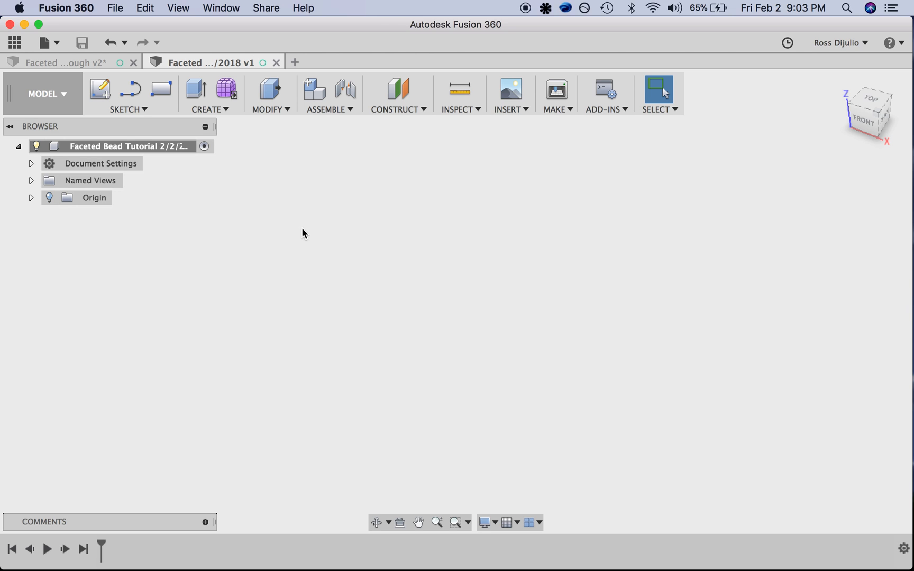
left_click(280, 113)
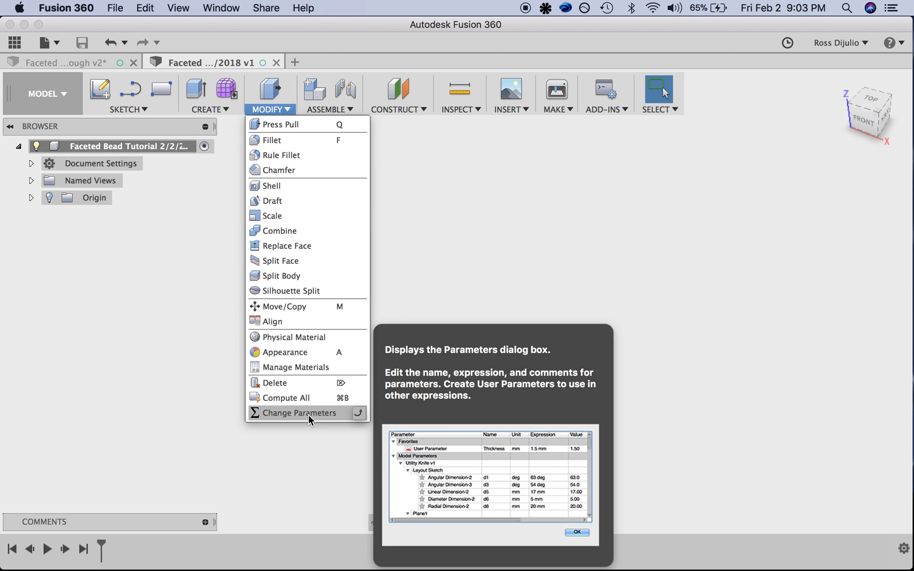
left_click(308, 414)
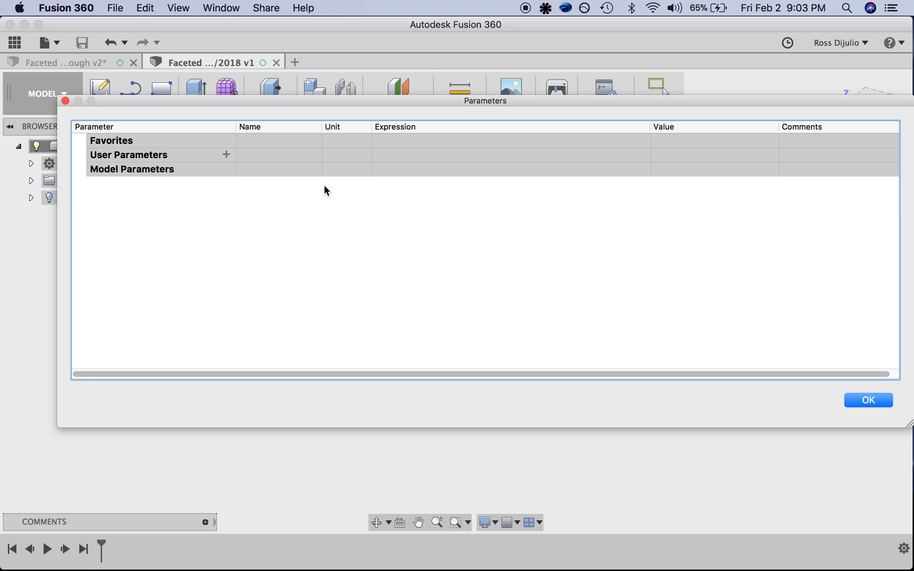
Step: Add a user parameter named dimension with the unit mm and the expression 12
left_click(226, 154)
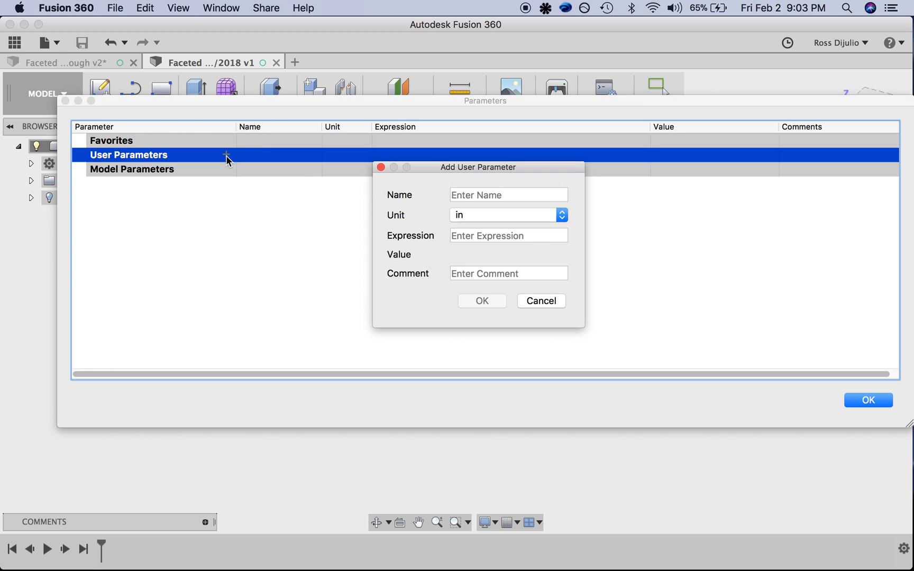
left_click(495, 213)
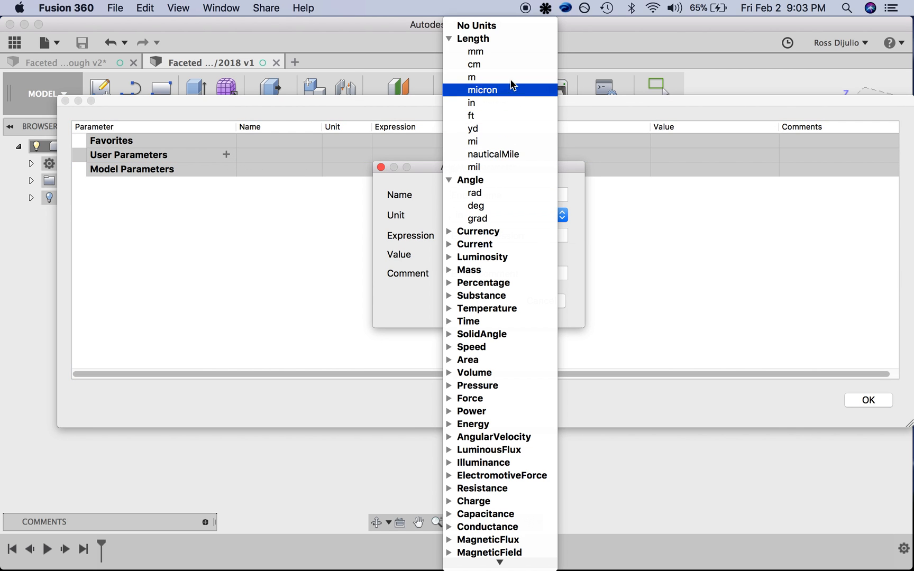
left_click(505, 65)
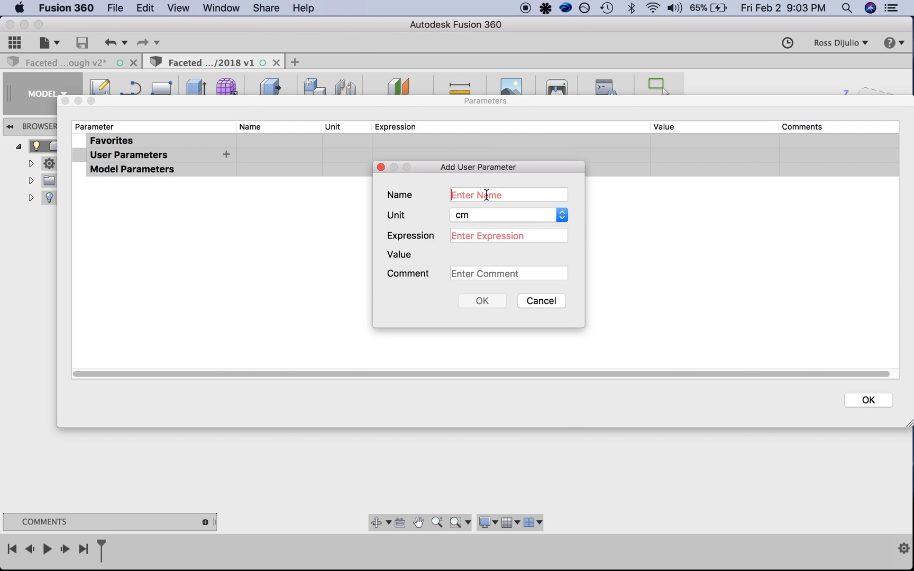
left_click(493, 214)
left_click(500, 55)
type("dimension")
key("Tab")
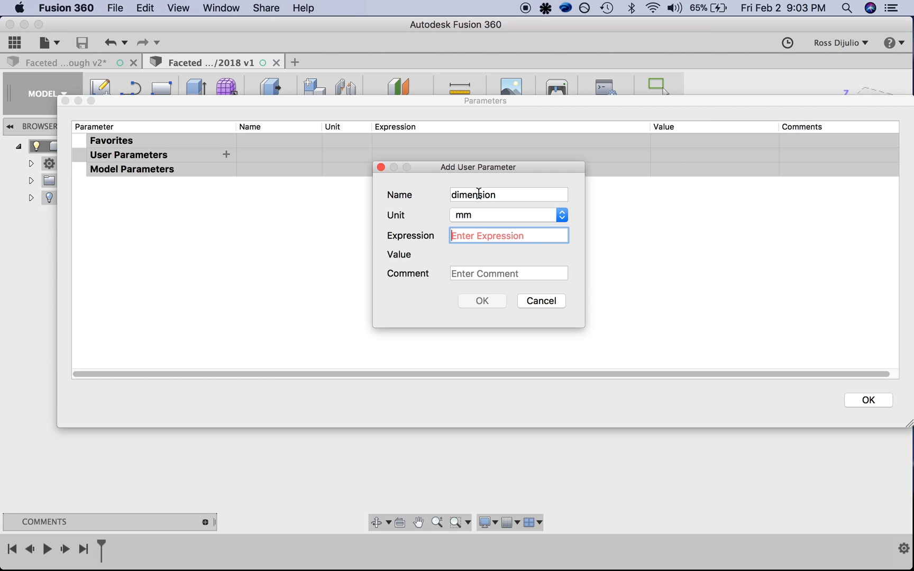
type("12")
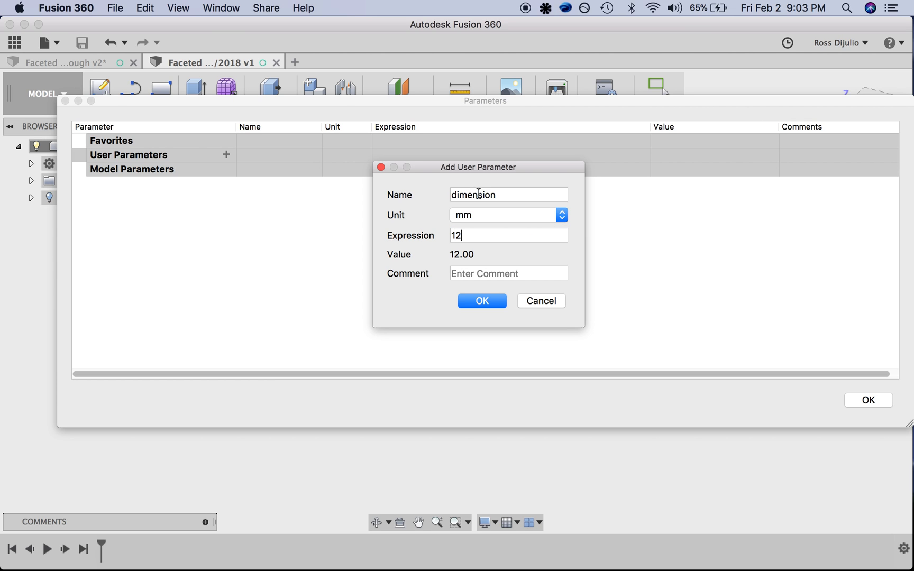
key("Return")
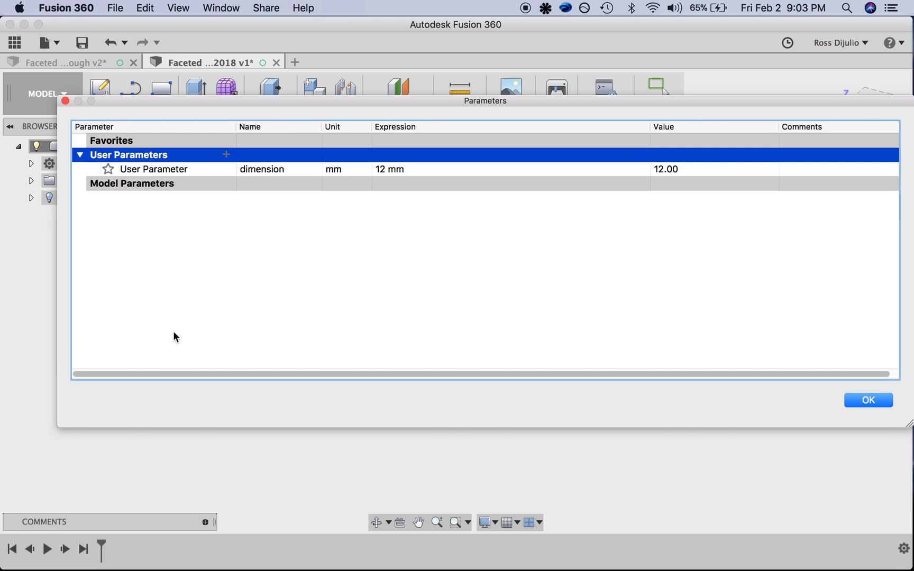
Step: Add a user parameter named holesize with the unit mm and the expression 2.7, and close the parameter table
left_click(227, 154)
type("holesize")
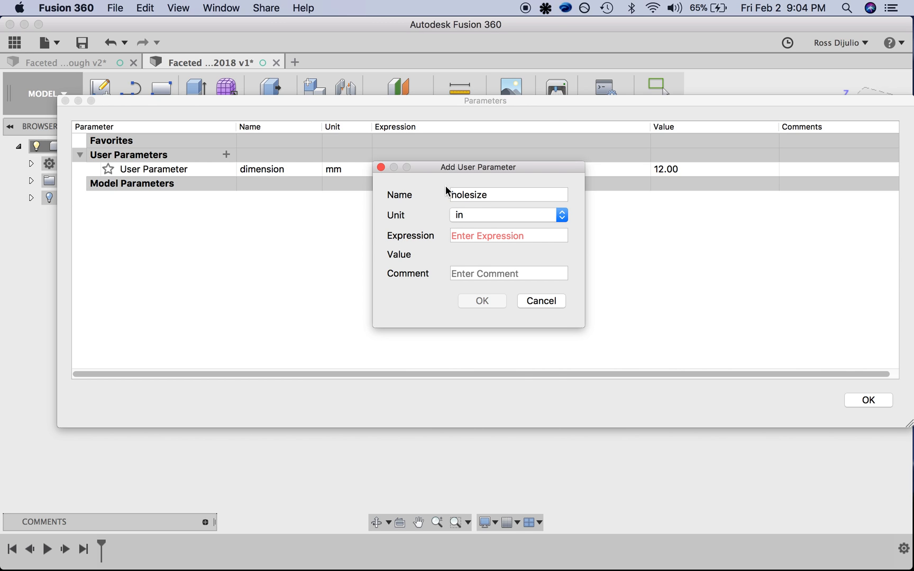
left_click(461, 215)
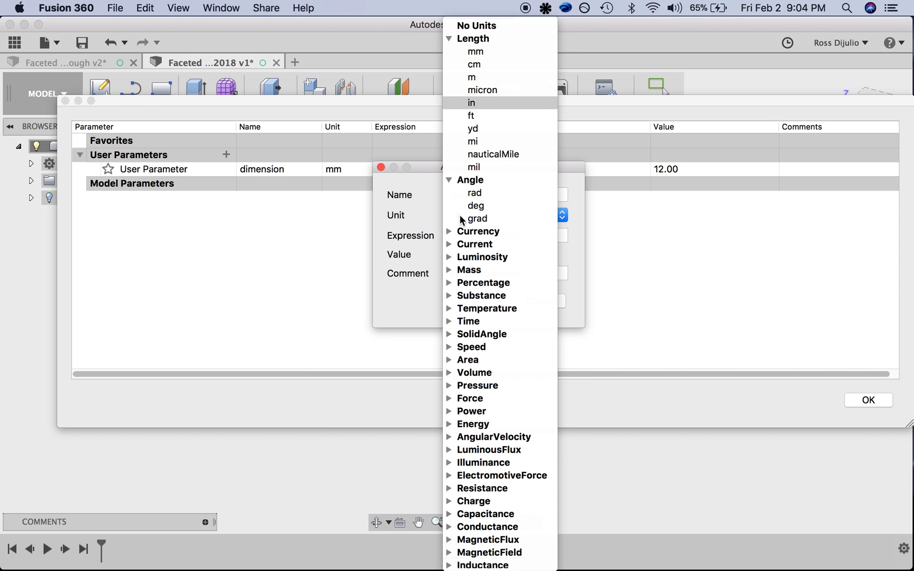
left_click(495, 56)
left_click(479, 238)
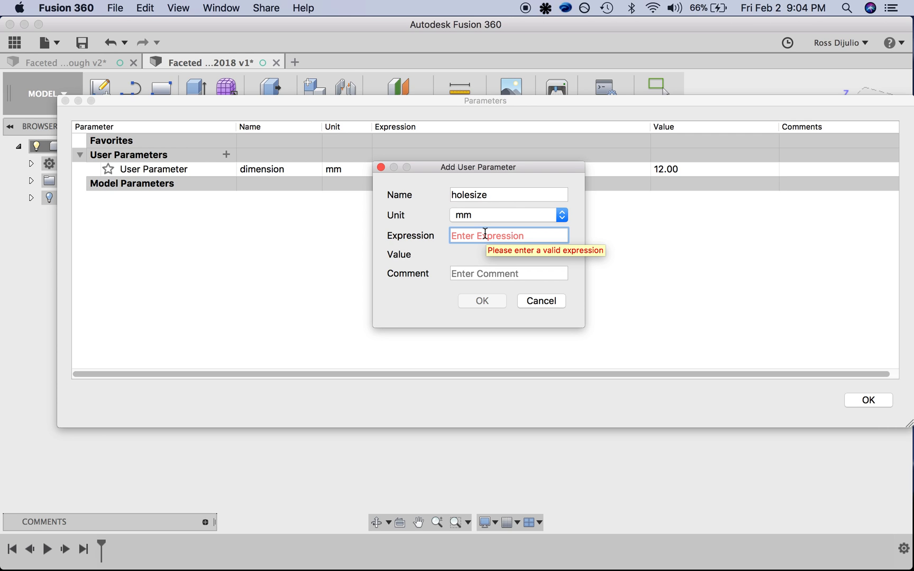
type("2.7")
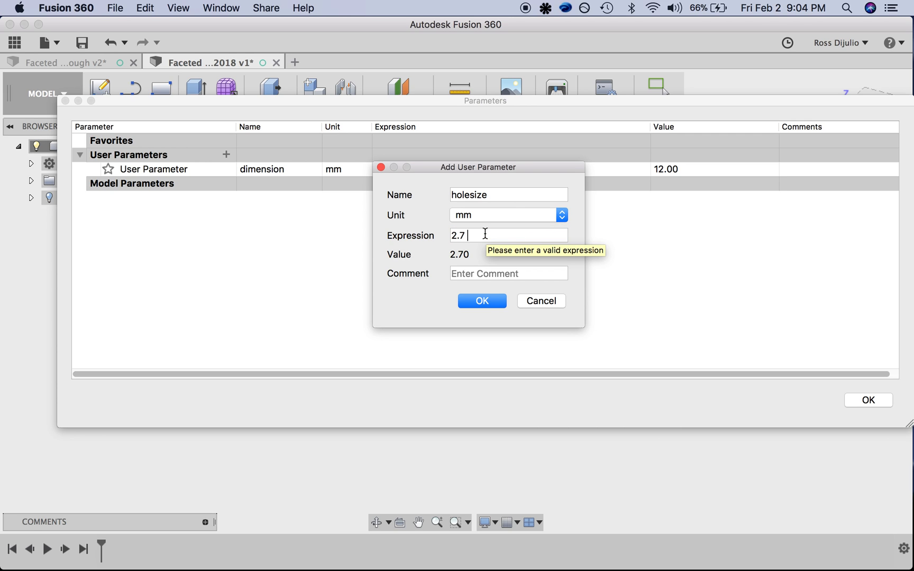
key("Return")
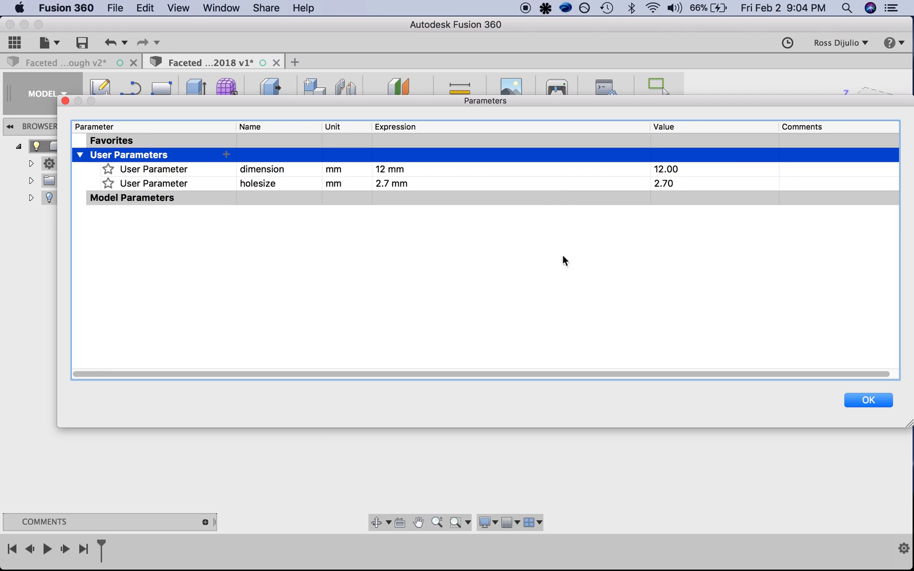
left_click(869, 400)
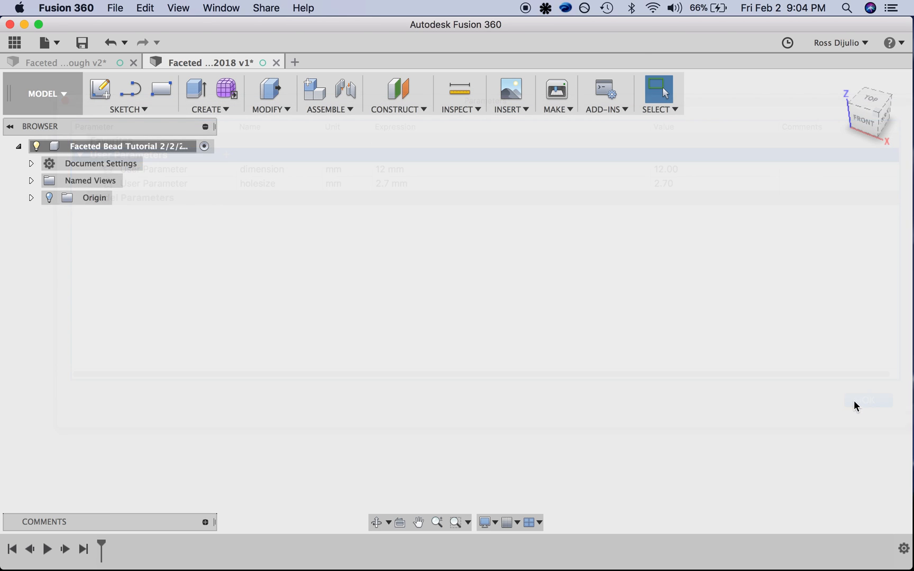
Step: Examine the finished bead's facets in the Faceted Bead Walkthrough document and return to the tutorial document
left_click(67, 63)
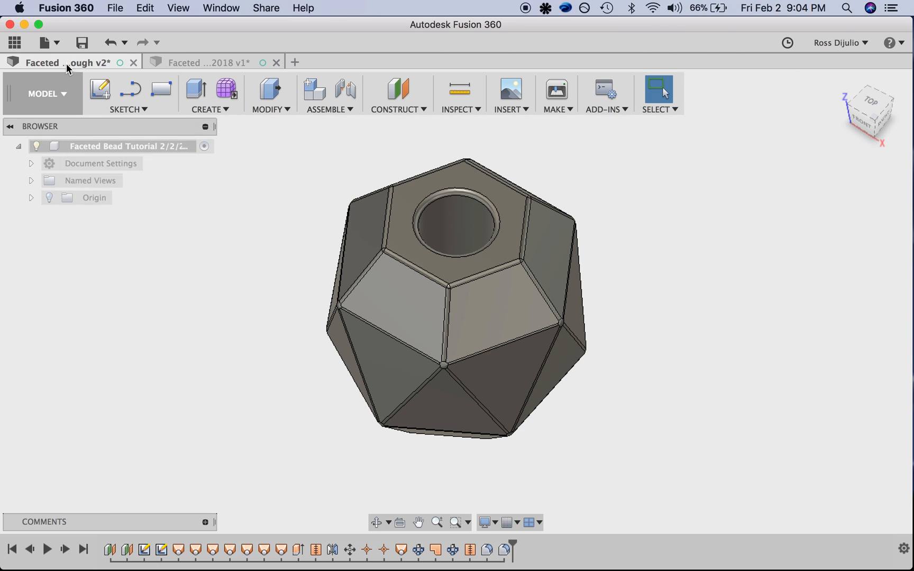
mouse_move(872, 106)
left_mouse_down()
mouse_move(855, 58)
mouse_move(841, 51)
mouse_move(874, 67)
mouse_move(873, 90)
mouse_move(860, 130)
mouse_move(836, 133)
mouse_move(875, 98)
mouse_move(885, 81)
mouse_move(879, 59)
mouse_move(867, 91)
left_mouse_up()
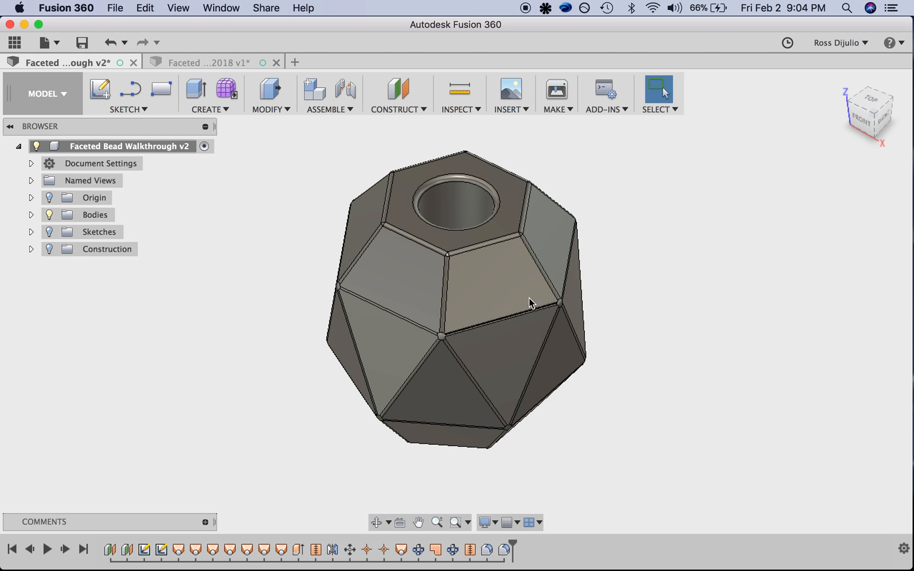
mouse_move(873, 106)
left_mouse_down()
mouse_move(864, 59)
mouse_move(876, 20)
mouse_move(886, 566)
mouse_move(885, 26)
mouse_move(883, 111)
mouse_move(890, 105)
mouse_move(866, 132)
left_mouse_up()
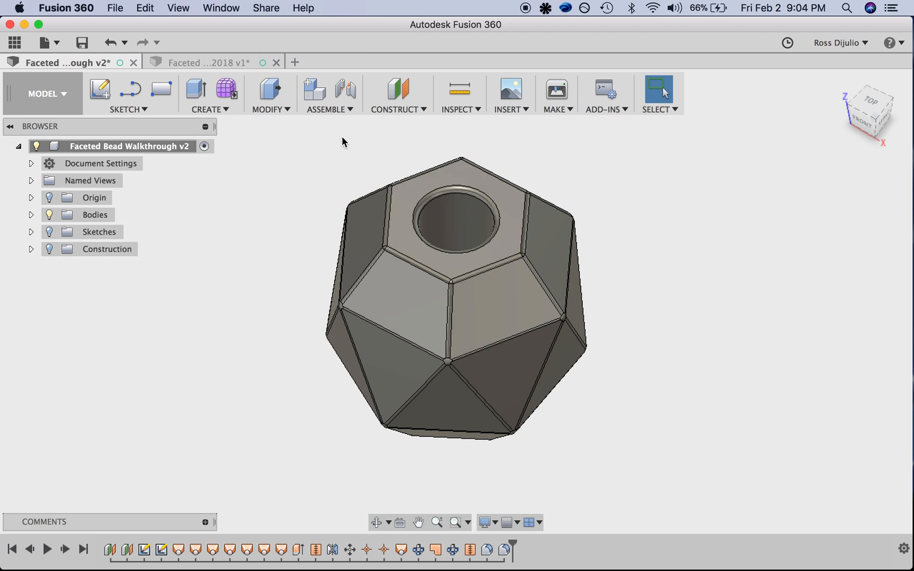
left_click(190, 64)
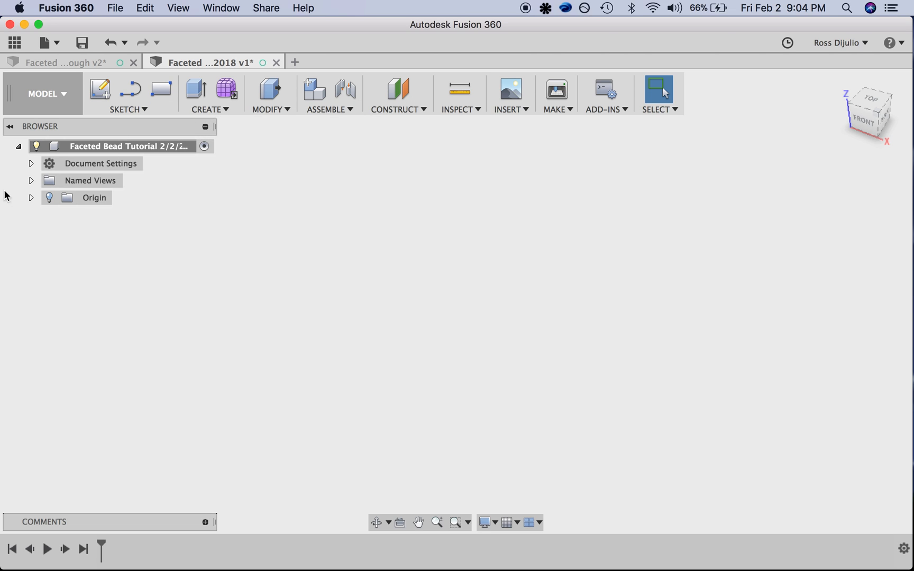
Step: Show the origin geometry and construct an offset plane from the XY plane at a distance of dimension/2
left_click(50, 197)
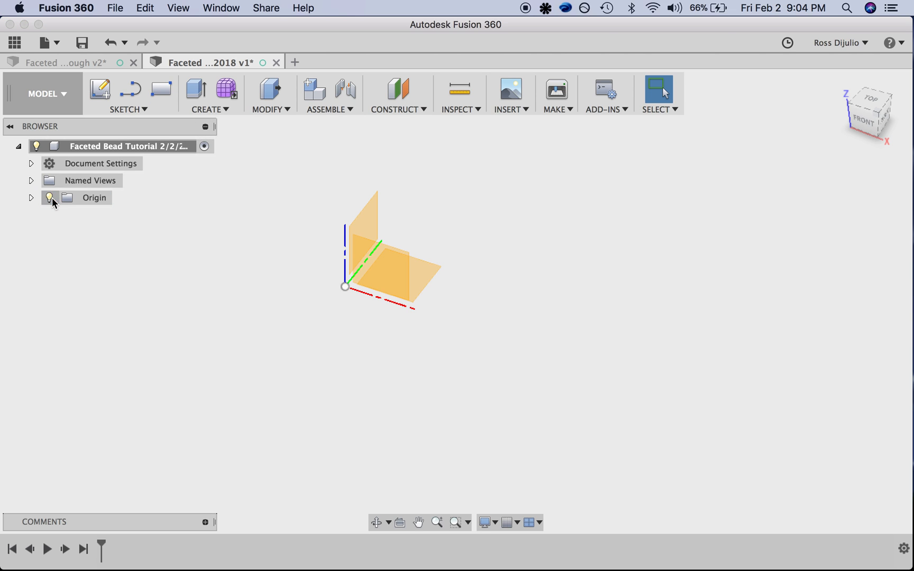
left_click(422, 110)
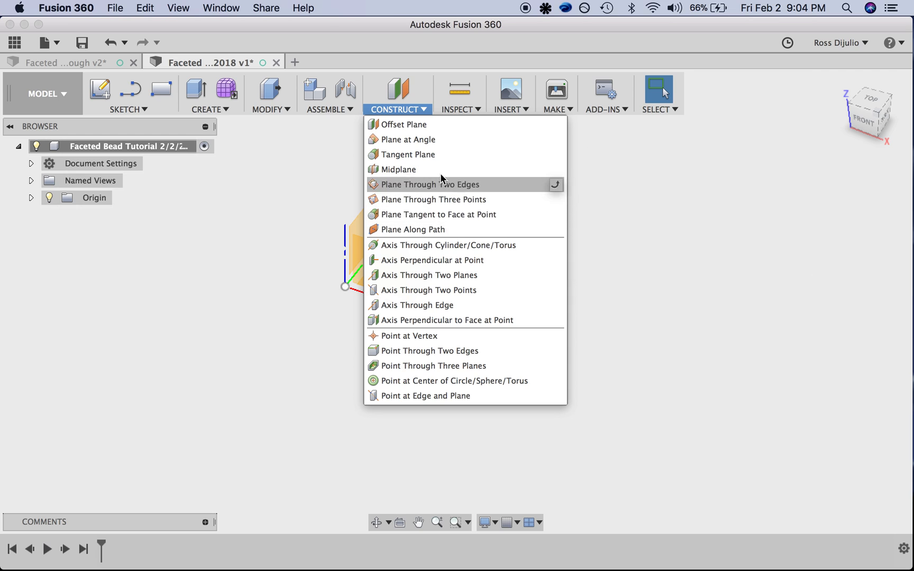
left_click(433, 125)
left_click(427, 271)
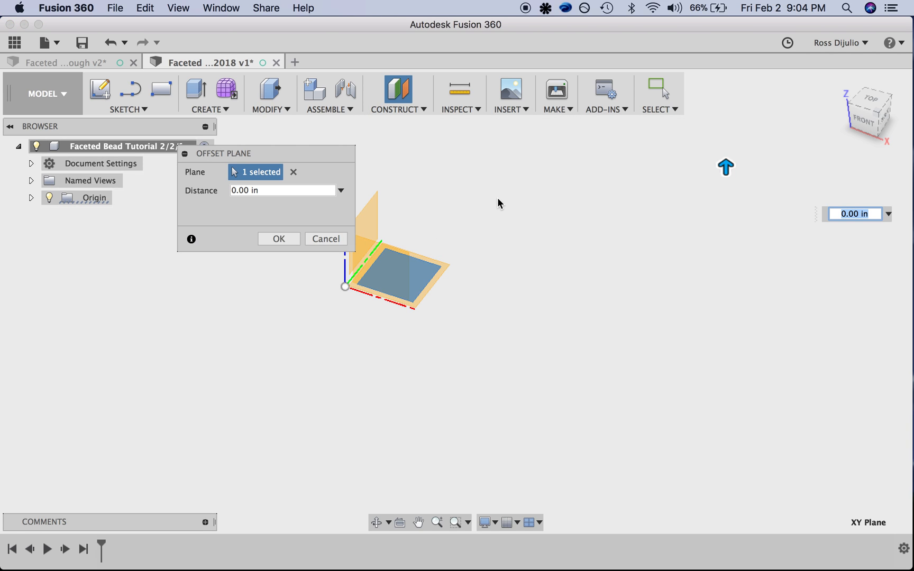
left_click(271, 193)
triple_click(264, 190)
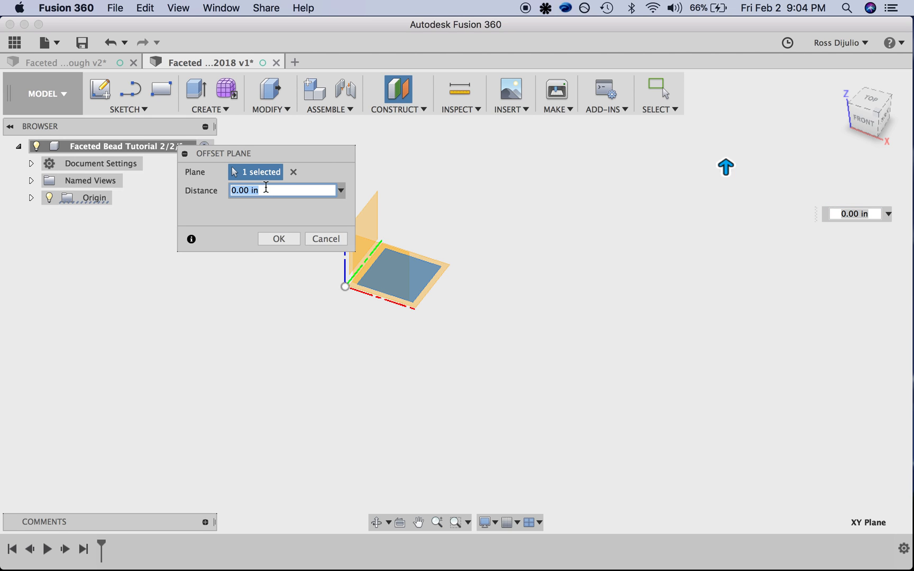
type("dime")
key("Return")
type("/2")
key("Return")
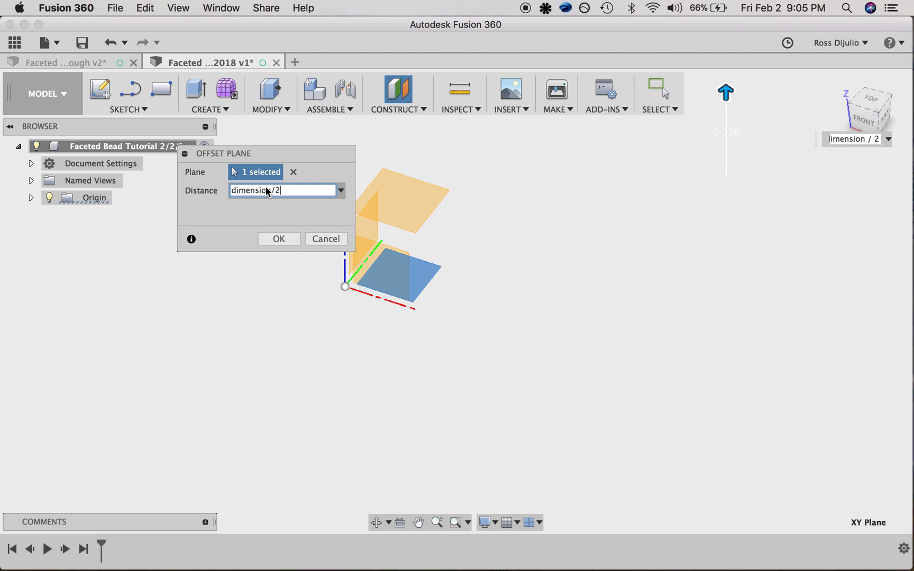
key("Return")
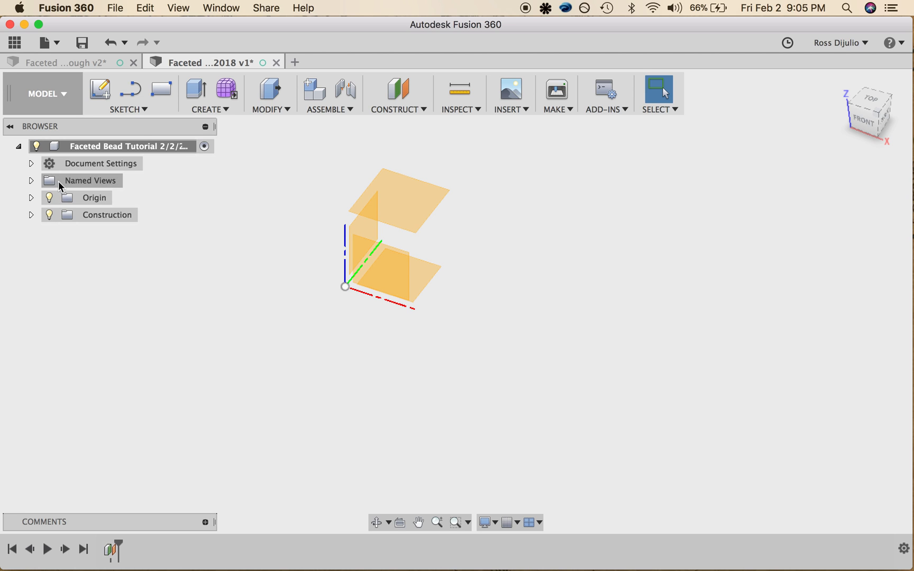
Step: Change the document's active units to millimeters
left_click(31, 163)
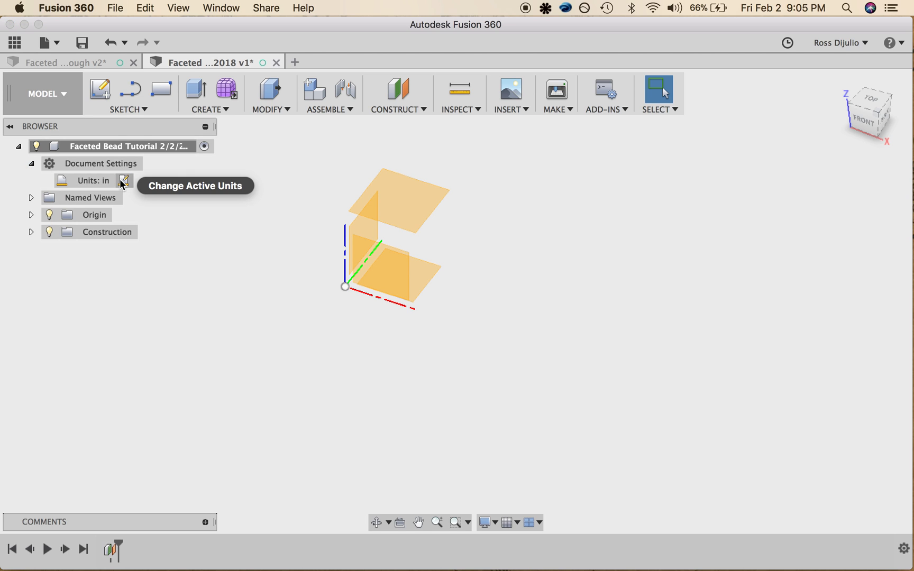
left_click(123, 180)
left_click(275, 172)
left_click(287, 208)
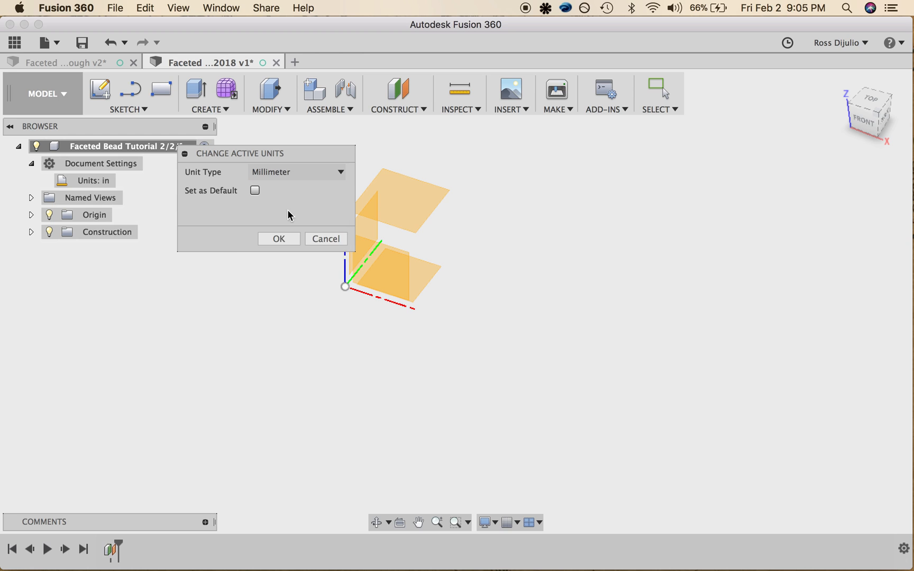
left_click(278, 238)
Step: Construct a second offset plane from the XY plane at a distance of dimension/4
left_click(404, 110)
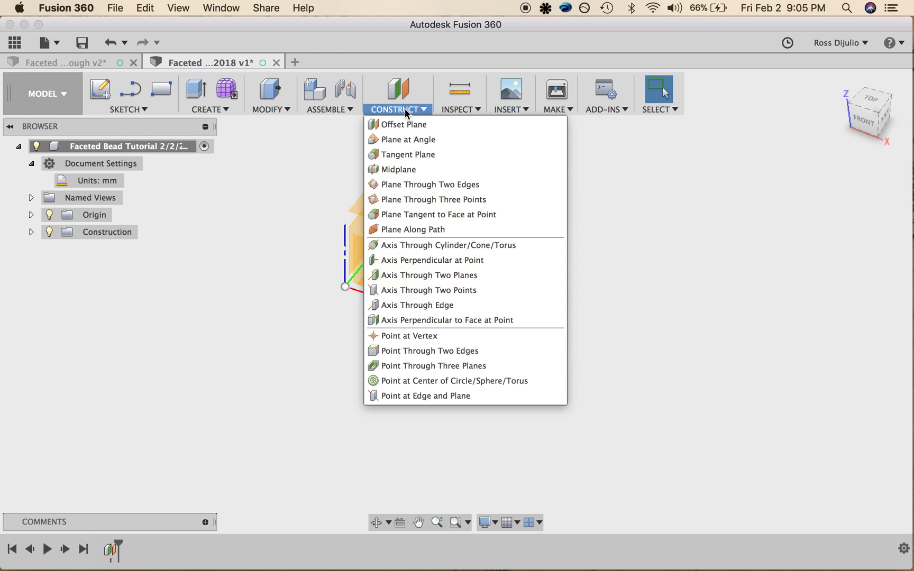
left_click(406, 125)
left_click(424, 272)
left_click(292, 190)
double_click(292, 191)
type("dim")
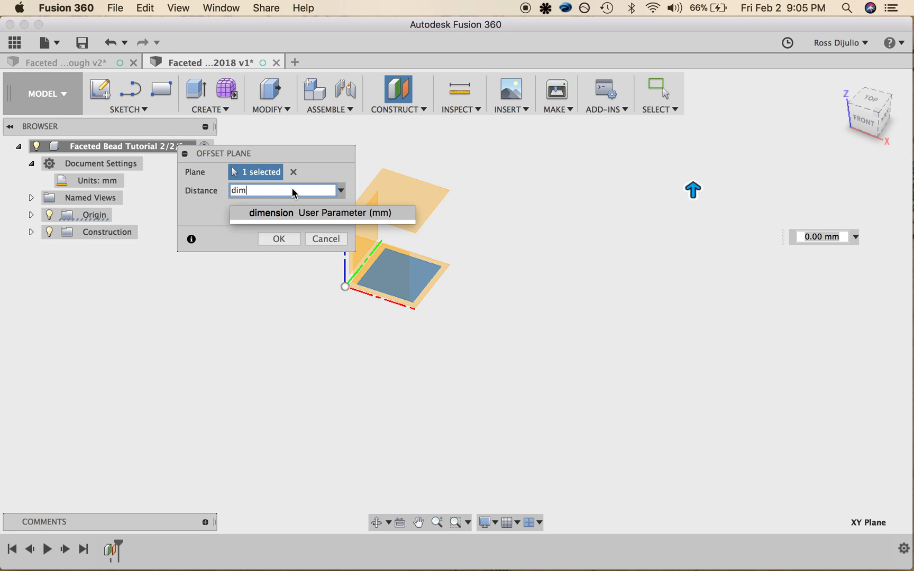
type("ension/4")
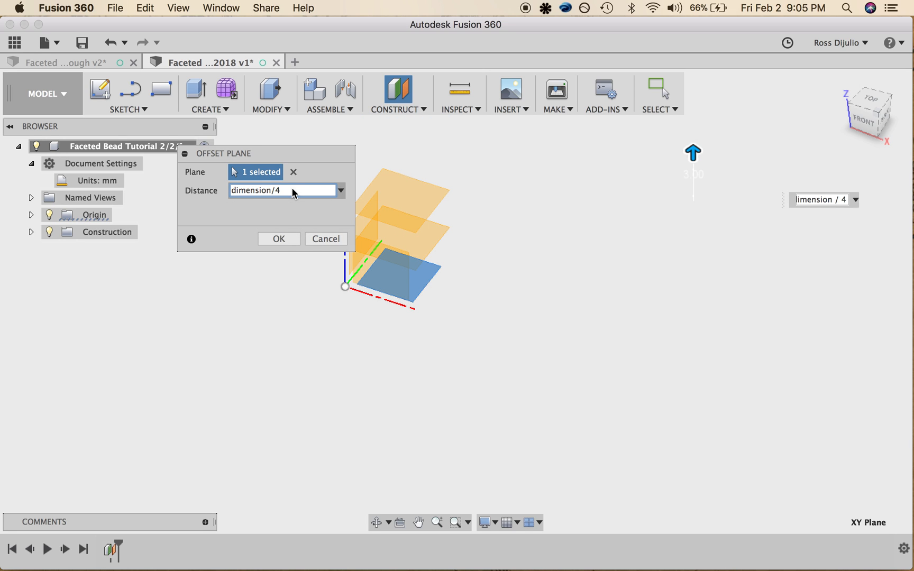
key("Return")
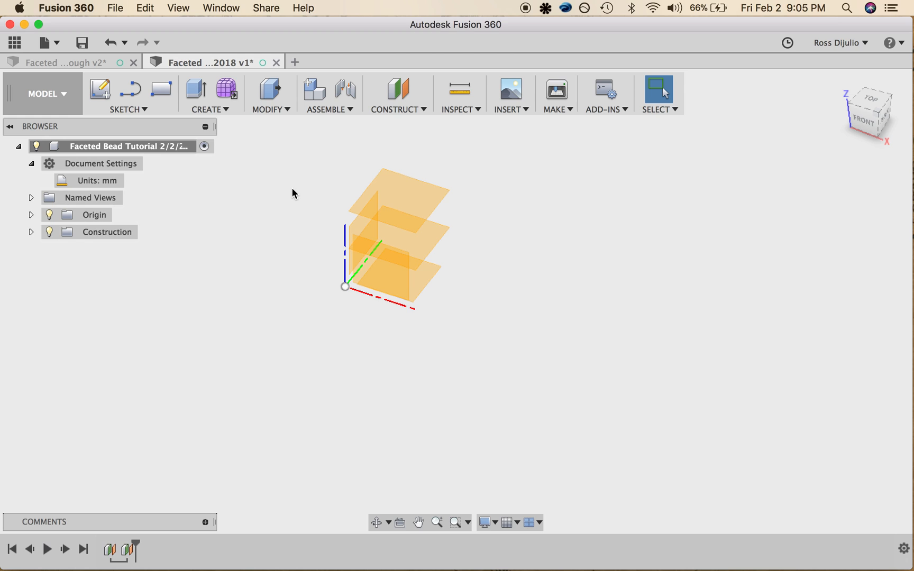
Step: Edit the second offset plane's distance from the XY plane to dimension / 3
mouse_move(862, 110)
left_mouse_down()
mouse_move(835, 82)
mouse_move(895, 116)
mouse_move(732, 248)
left_mouse_up()
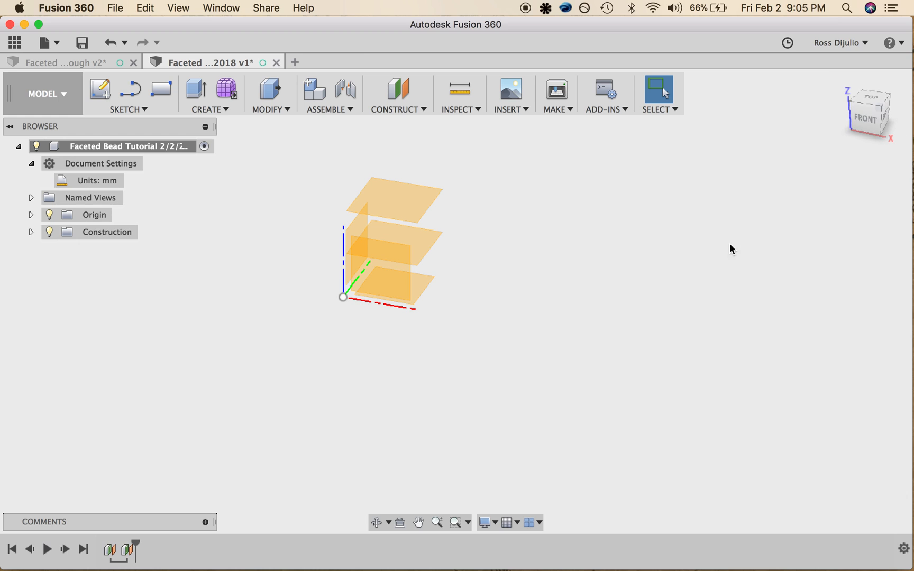
right_click(127, 550)
left_click(188, 425)
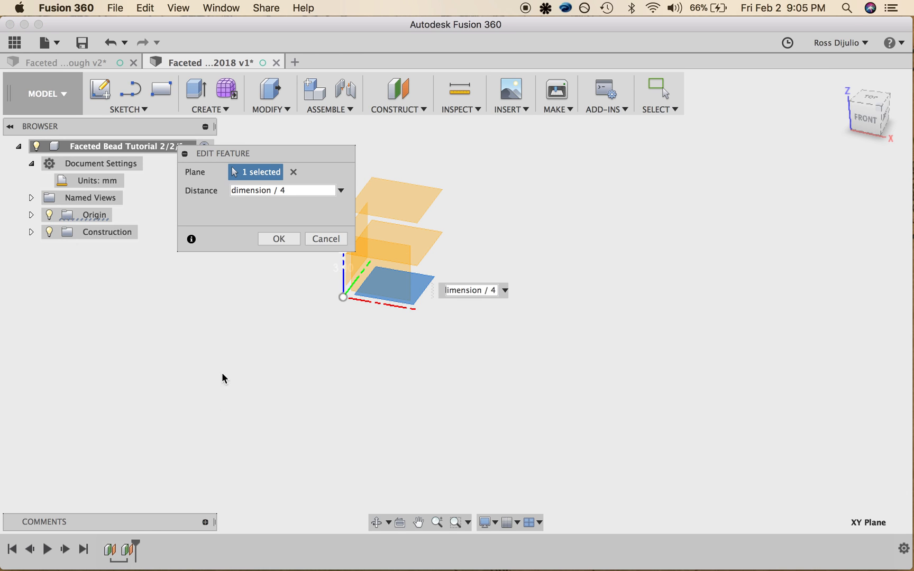
double_click(288, 190)
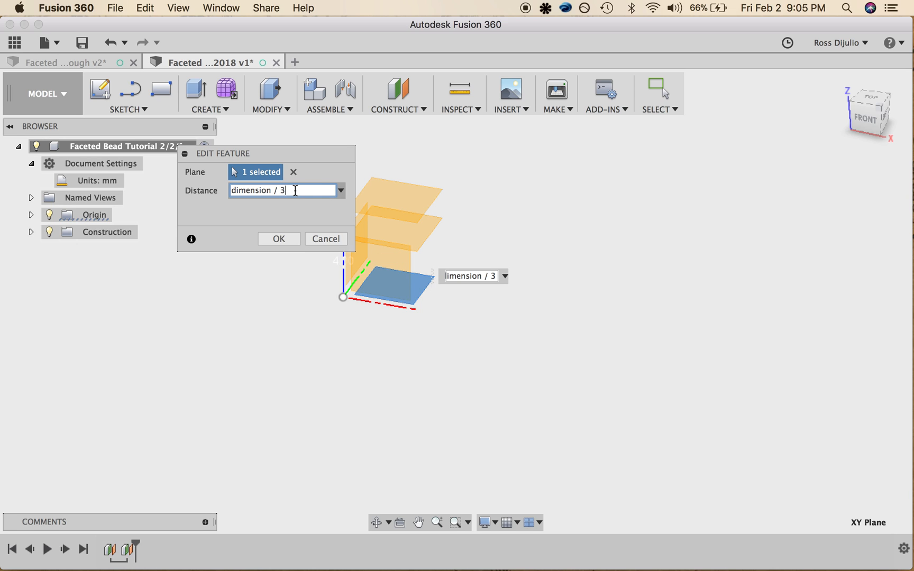
key("Return")
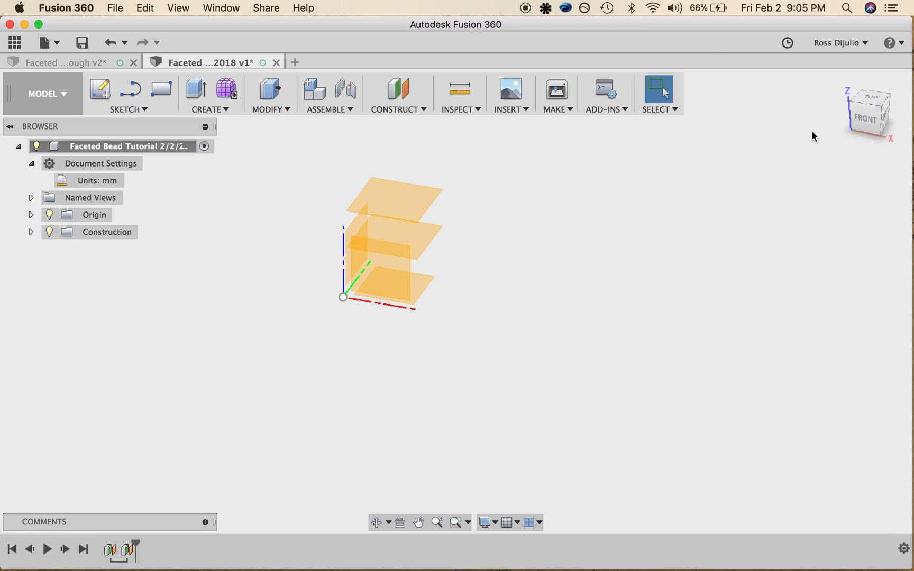
Step: Check the finished bead's shape in the Faceted Bead Walkthrough document and return to the tutorial document
left_click_drag(847, 133, 883, 133)
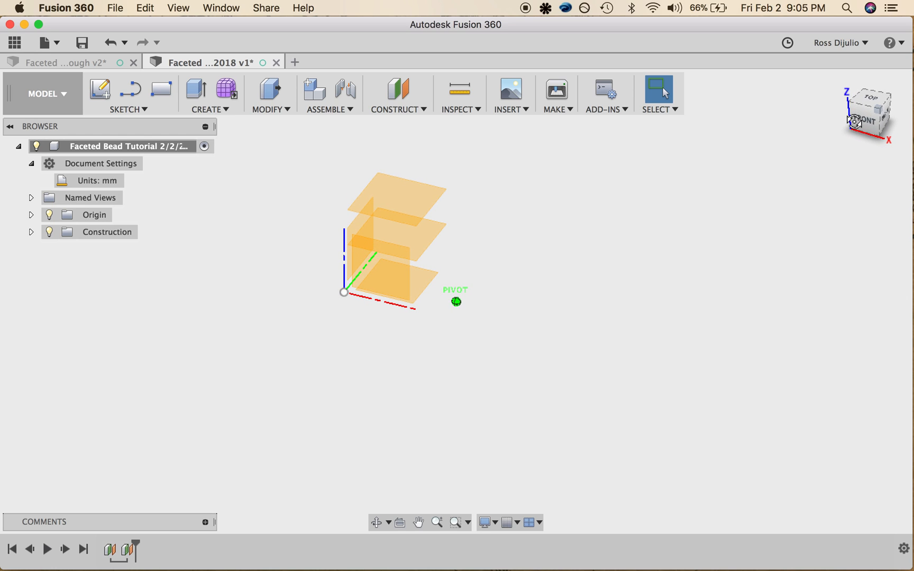
left_click(100, 63)
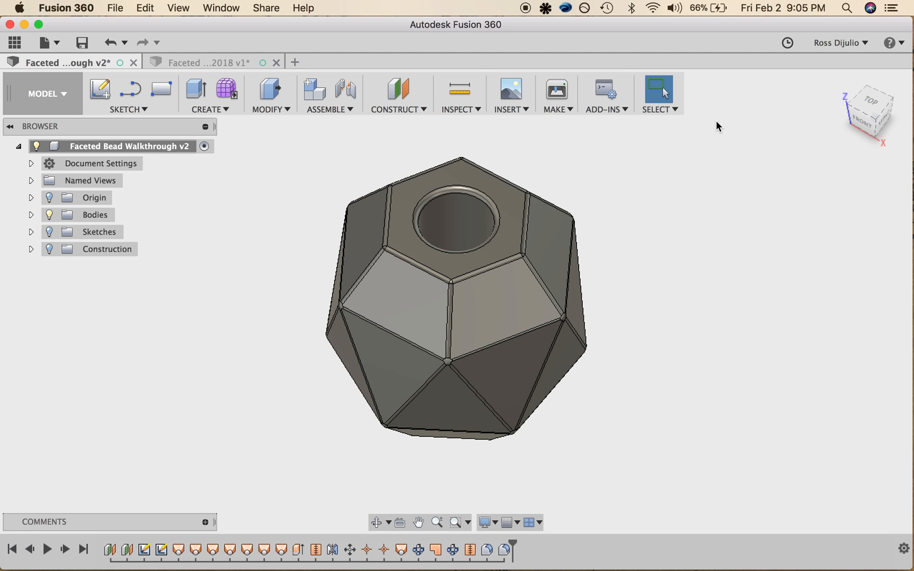
left_click(213, 61)
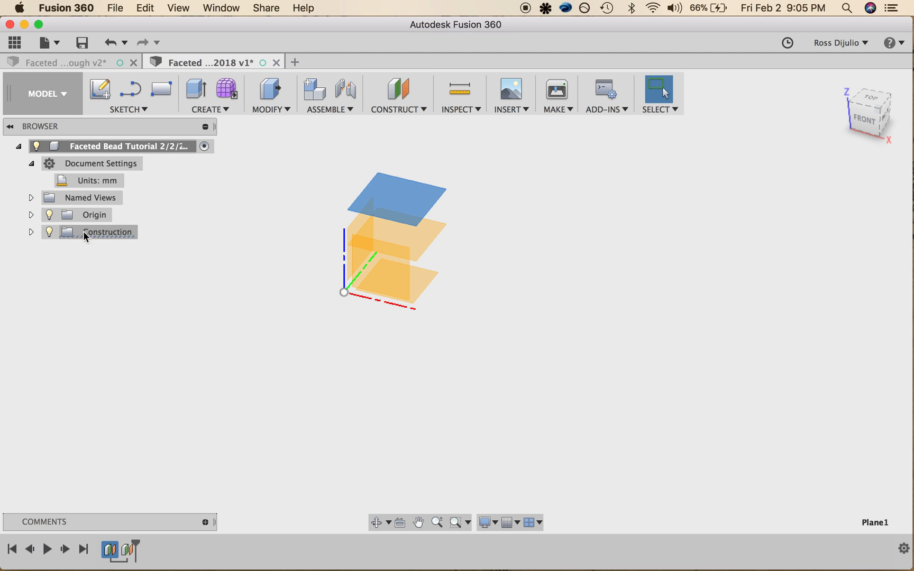
Step: Hide Plane1 and create a new sketch on Plane2, the lower offset construction plane
left_click(31, 233)
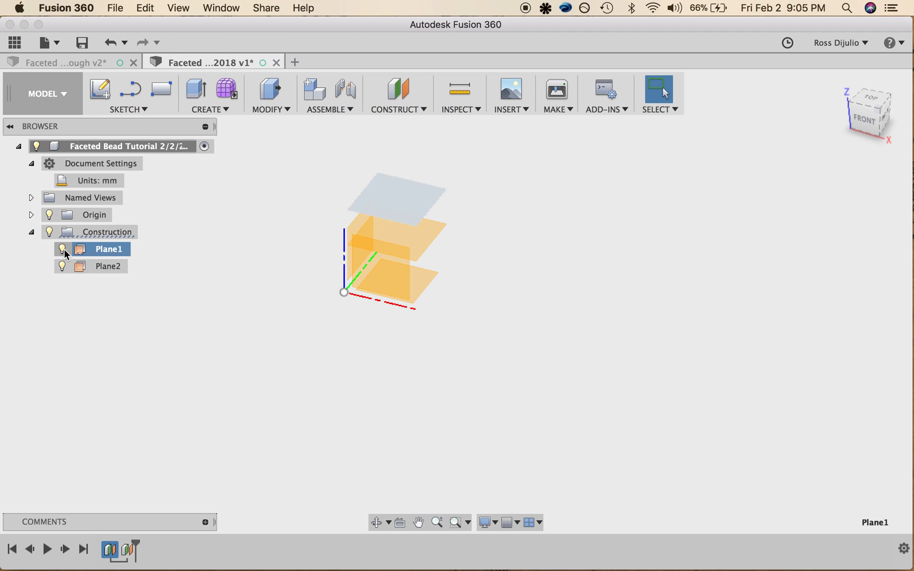
left_click(455, 246)
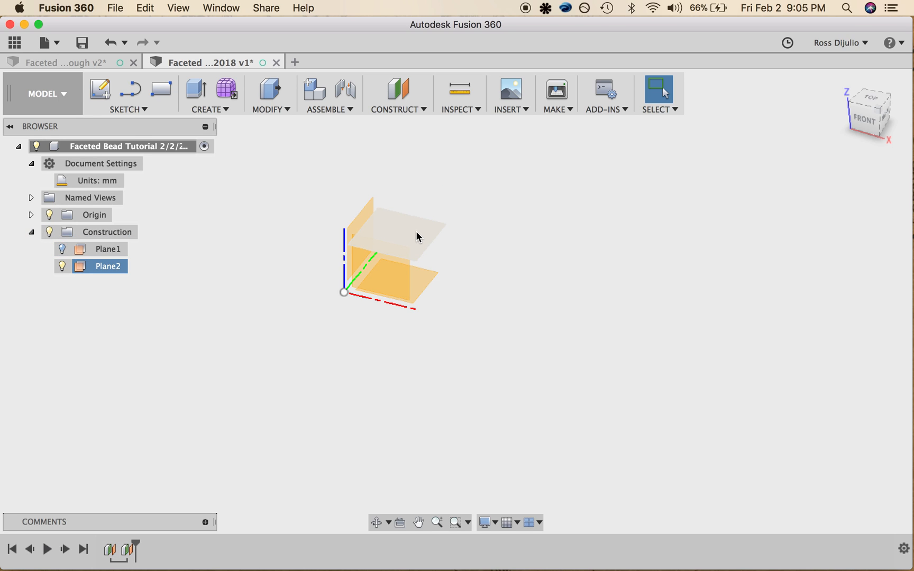
left_click(416, 231)
left_click(128, 109)
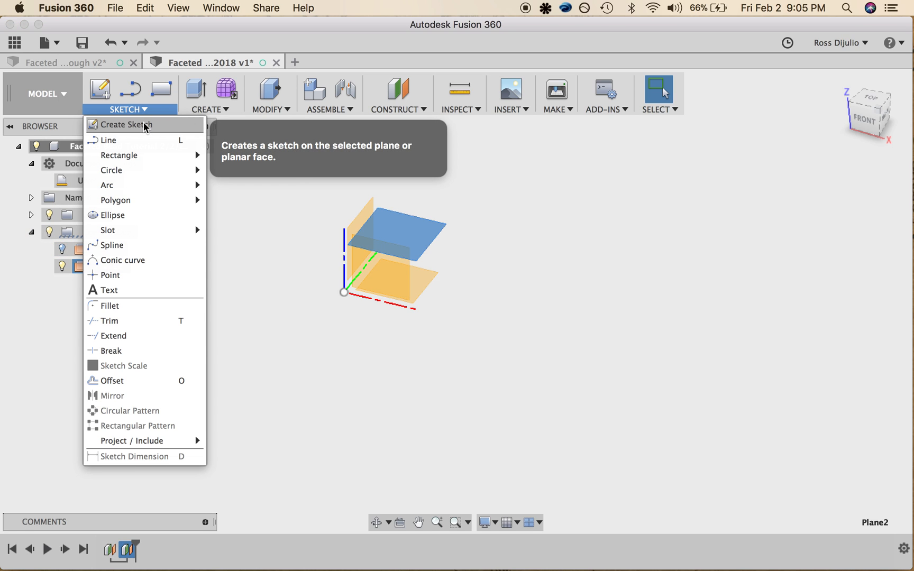
left_click(144, 123)
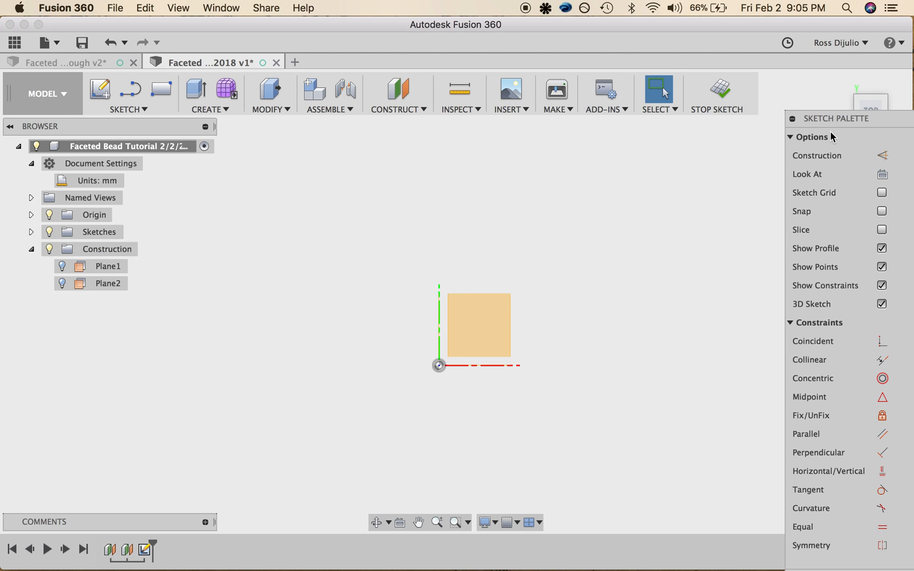
Step: Sketch a closed four-sided trapezoid-like profile around the origin with the Line tool, with a horizontal upper edge and a wider base
mouse_move(830, 121)
left_mouse_down()
mouse_move(736, 83)
mouse_move(753, 60)
left_mouse_up()
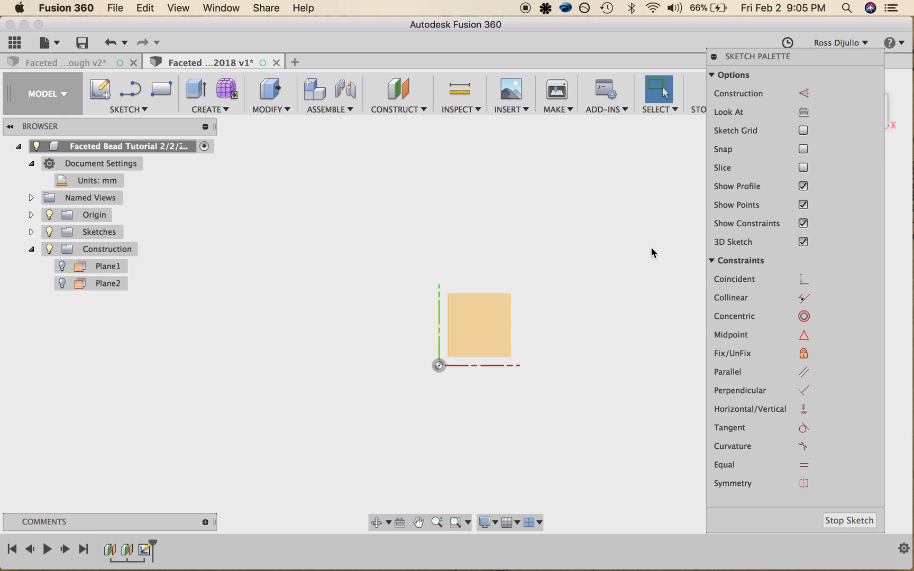
left_click(141, 109)
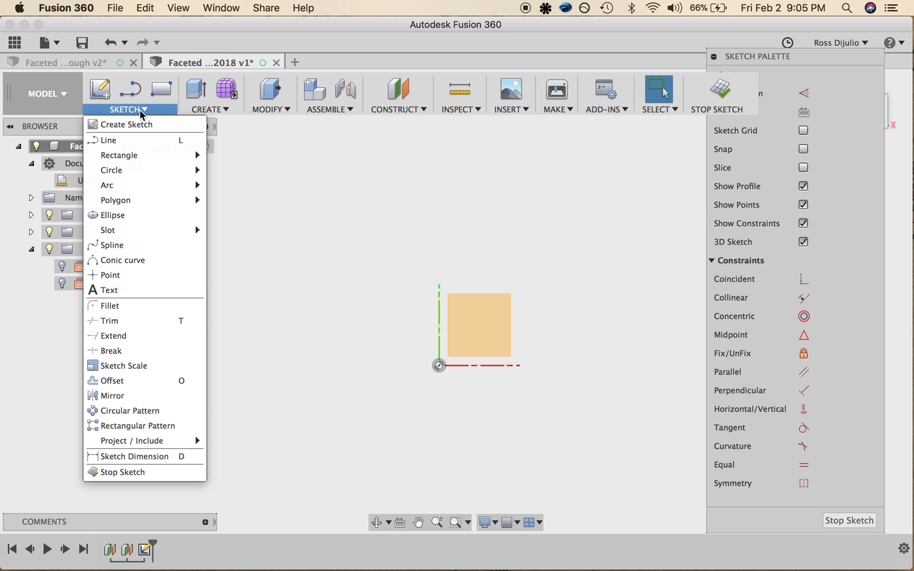
left_click(126, 141)
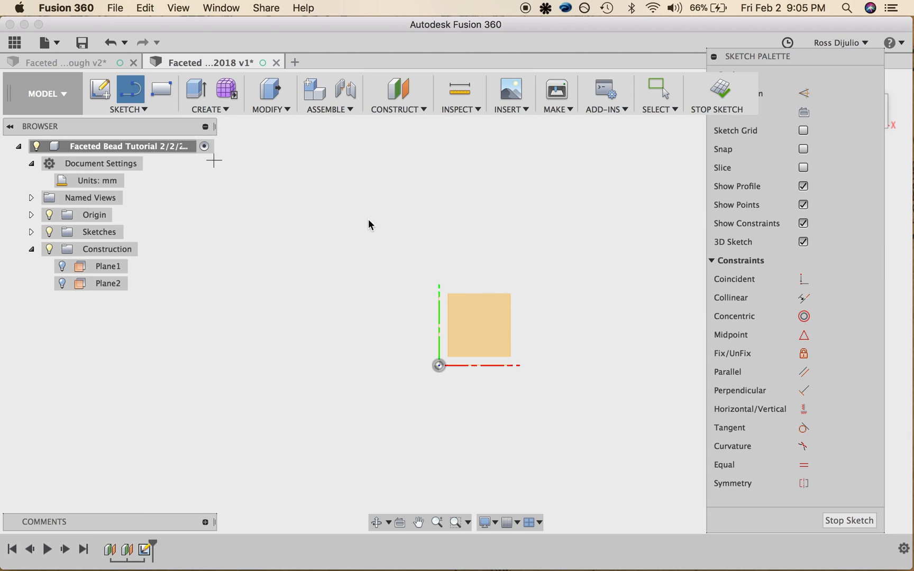
left_click(343, 375)
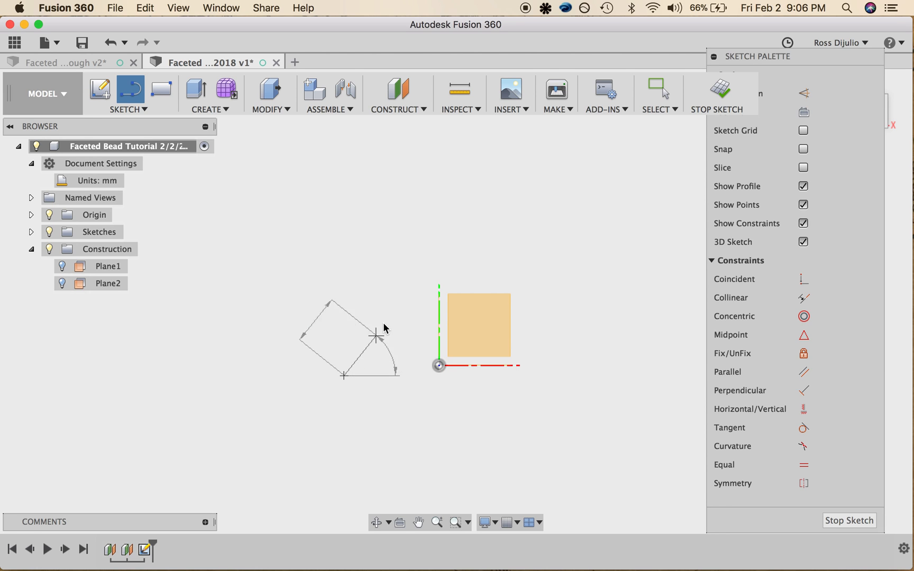
left_click(402, 285)
left_click(584, 285)
left_click(649, 386)
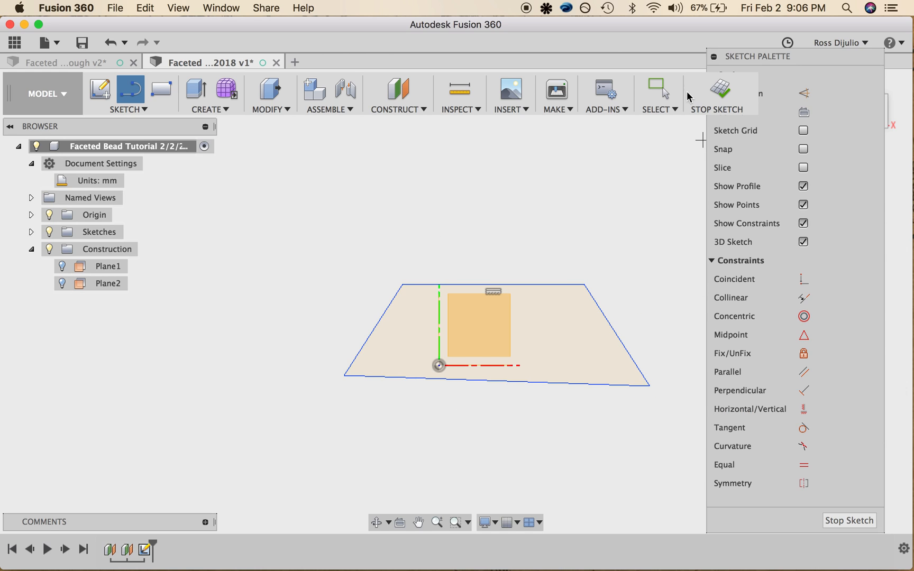
left_click(659, 91)
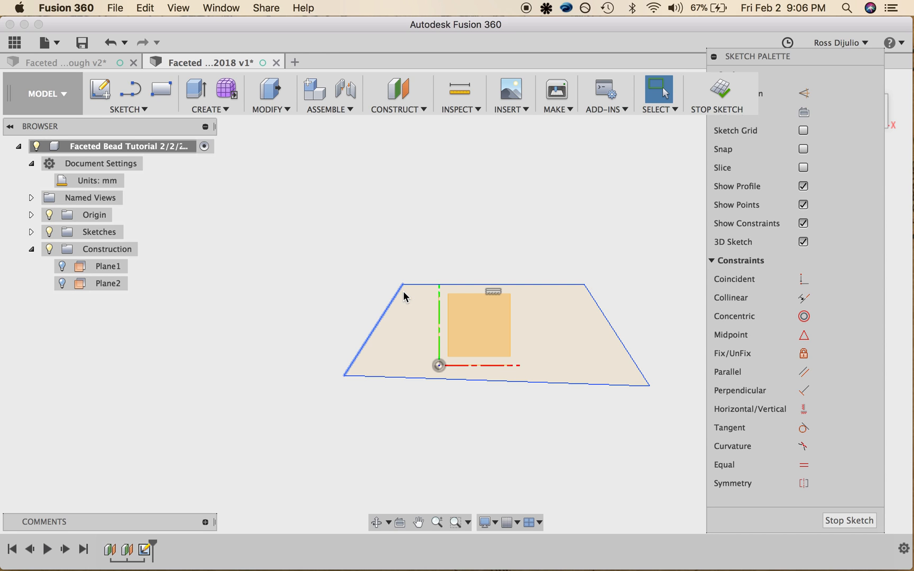
Step: Reshape the quadrilateral by moving its upper edge and lower-right corner, making the base about 20 mm long, and constrain the base horizontal
mouse_move(404, 290)
left_mouse_down()
mouse_move(377, 312)
mouse_move(407, 307)
mouse_move(408, 207)
mouse_move(406, 272)
left_mouse_up()
mouse_move(650, 386)
left_mouse_down()
mouse_move(664, 394)
mouse_move(663, 386)
left_mouse_up()
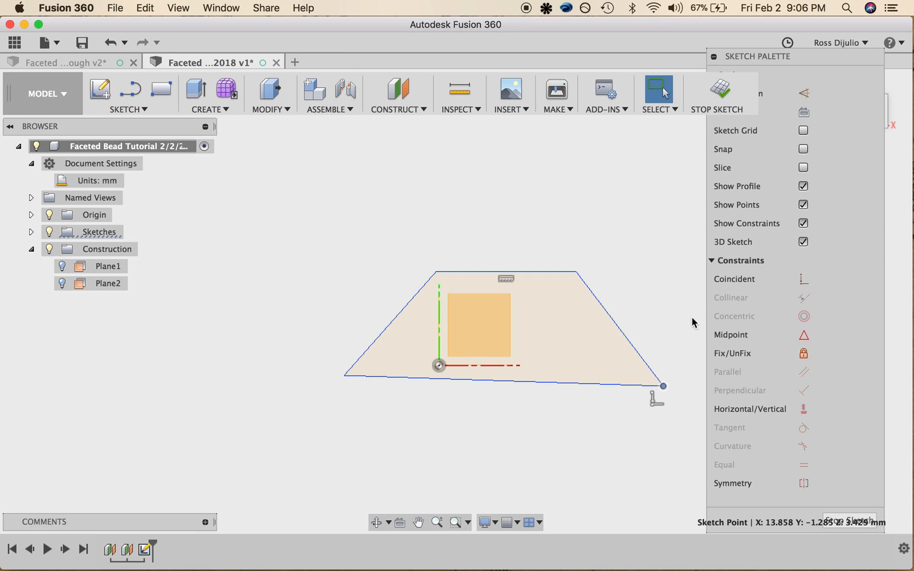
left_click(506, 414)
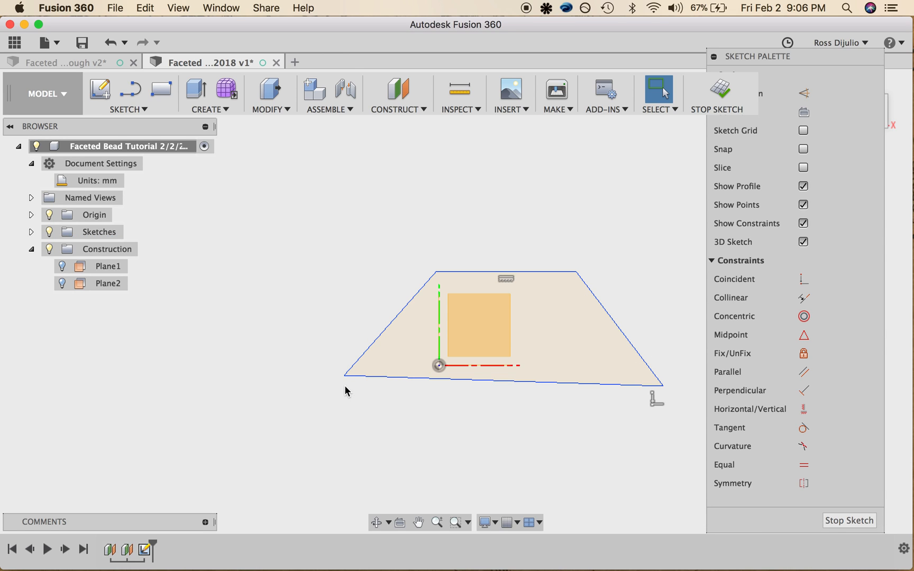
left_click(483, 383)
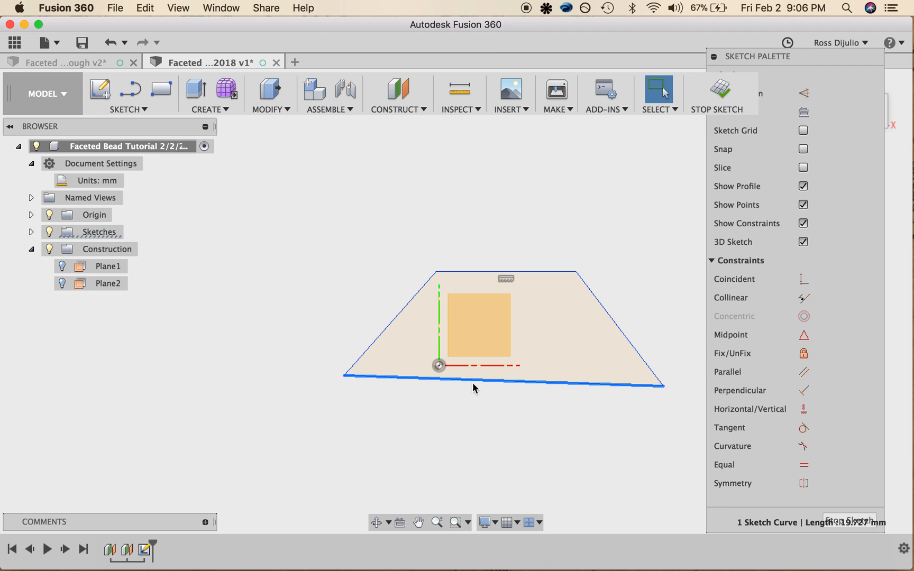
left_click(803, 410)
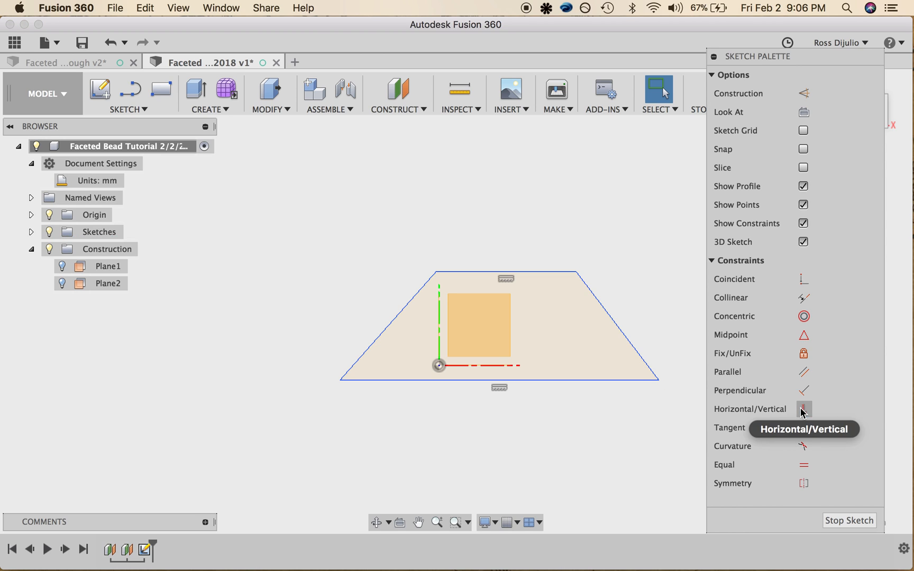
Step: Adjust the base slightly and apply a Midpoint constraint that centres the base line on the sketch origin
mouse_move(550, 380)
left_mouse_down()
mouse_move(564, 410)
mouse_move(564, 384)
left_mouse_up()
mouse_move(668, 384)
left_mouse_down()
mouse_move(650, 364)
mouse_move(661, 380)
left_mouse_up()
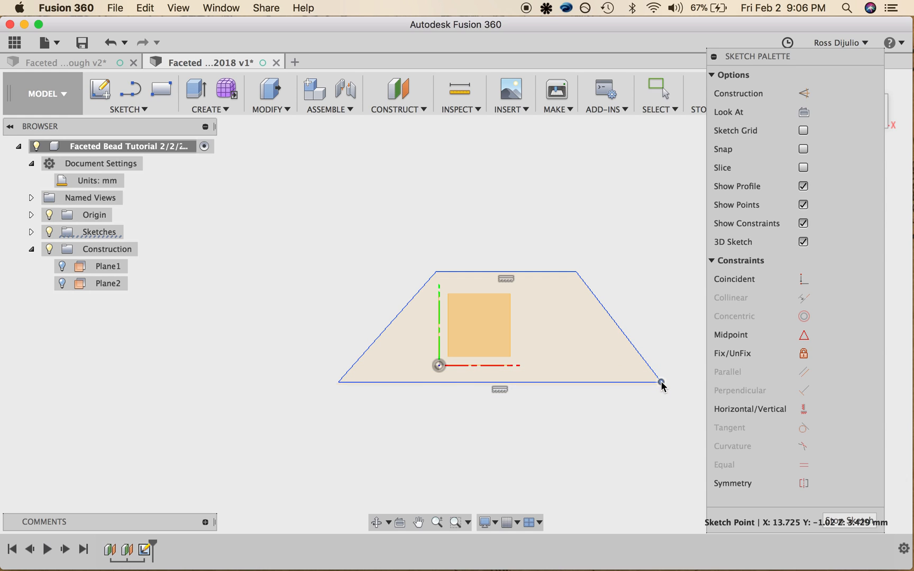
left_click(586, 402)
left_click(571, 383)
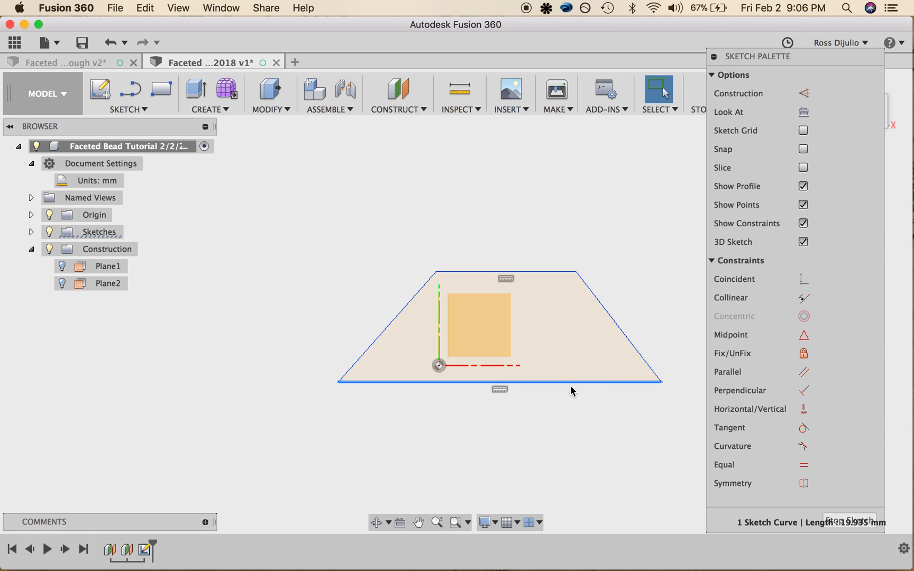
left_click(805, 341)
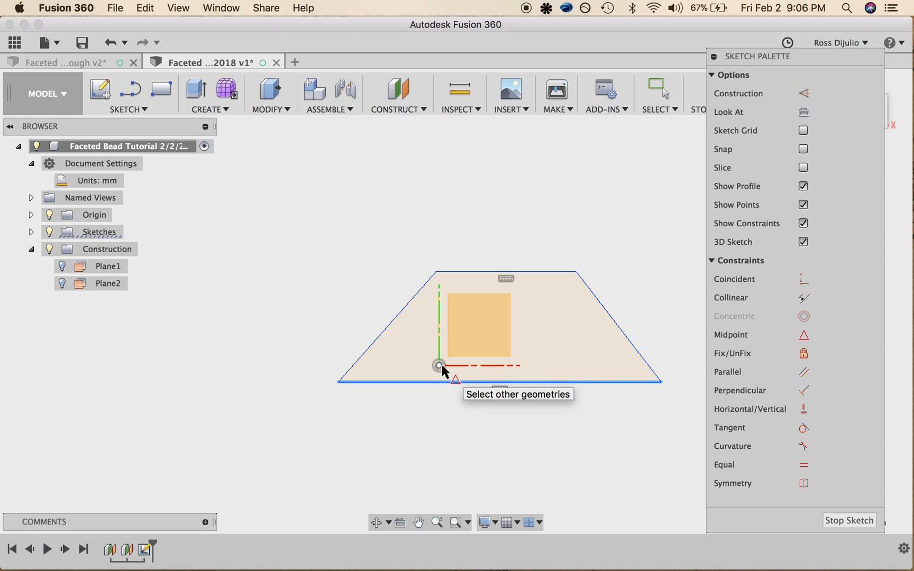
left_click(442, 365)
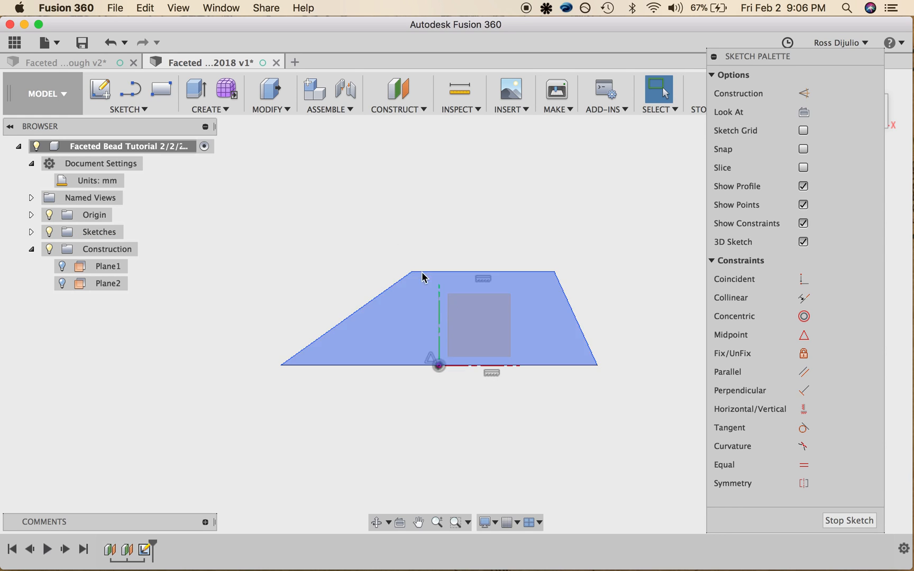
Step: Dimension the angle between the profile's left side and upper edge as 120 degrees
left_click(136, 112)
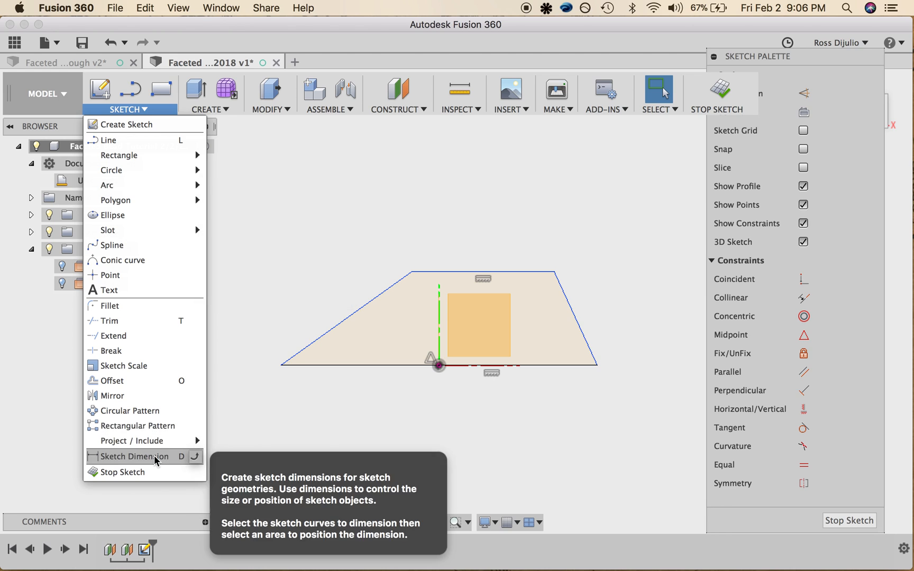
left_click(155, 461)
left_click(392, 287)
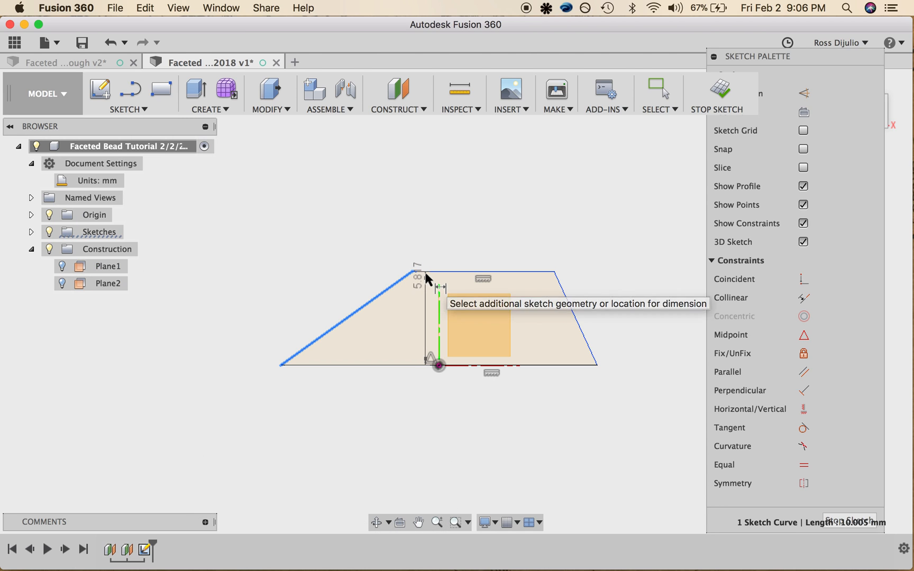
left_click(426, 271)
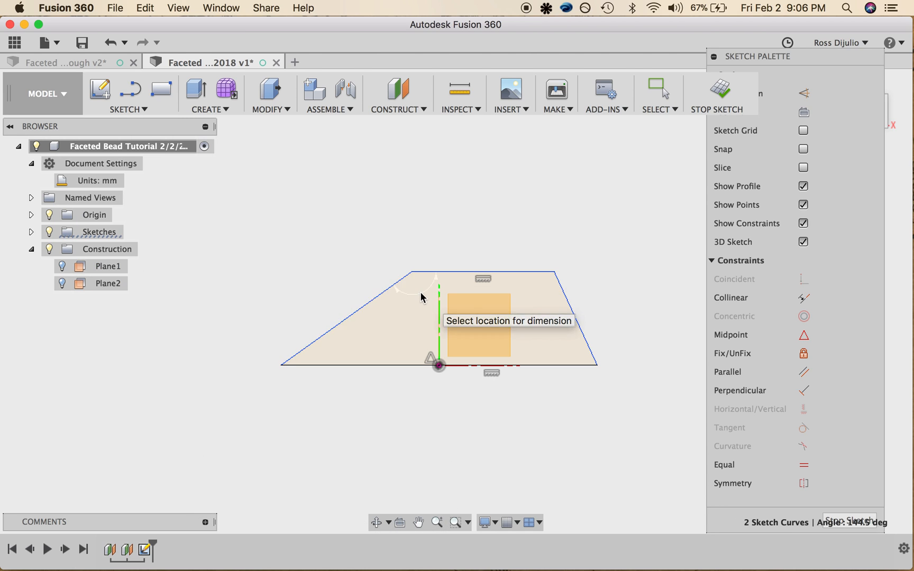
left_click(420, 292)
type("120")
key("Return")
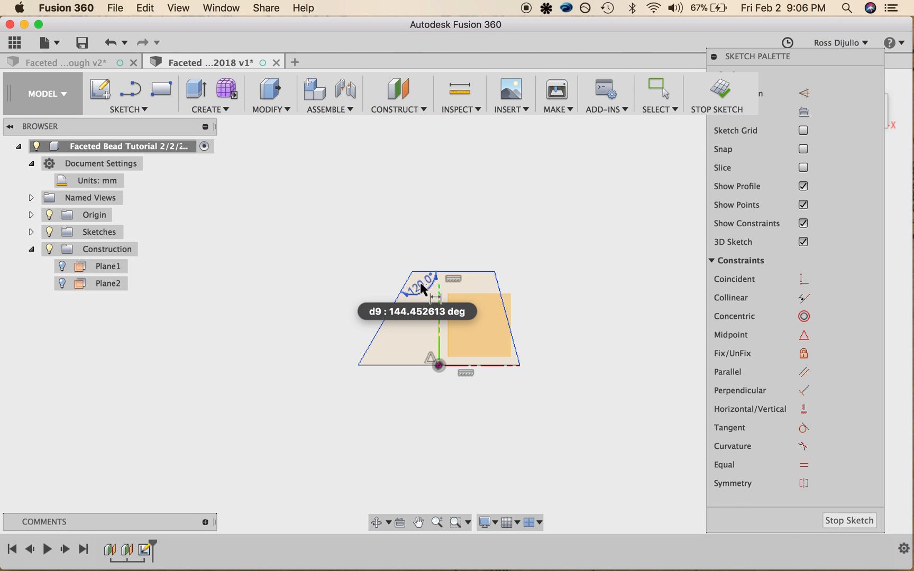
Step: Dimension the angle between the profile's upper edge and right side as 120 degrees
left_click(151, 112)
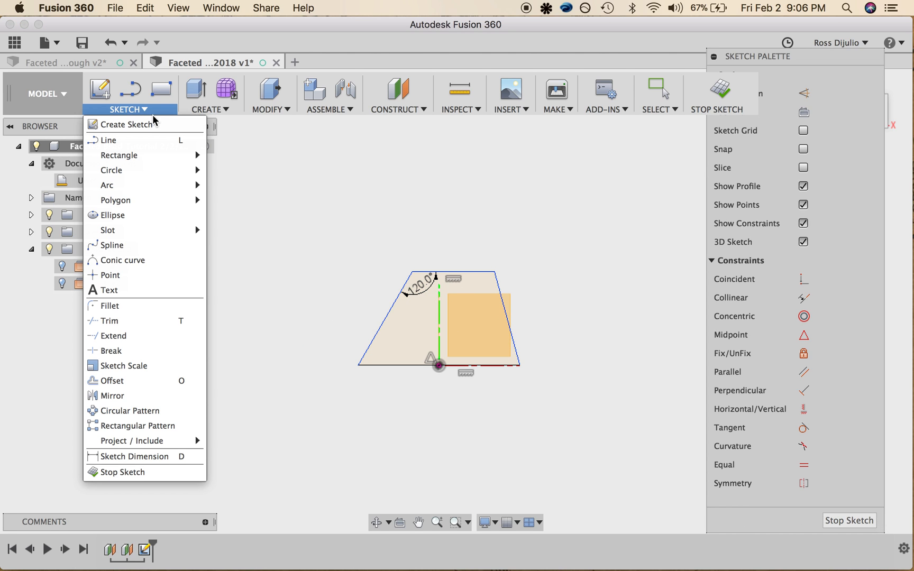
left_click(125, 457)
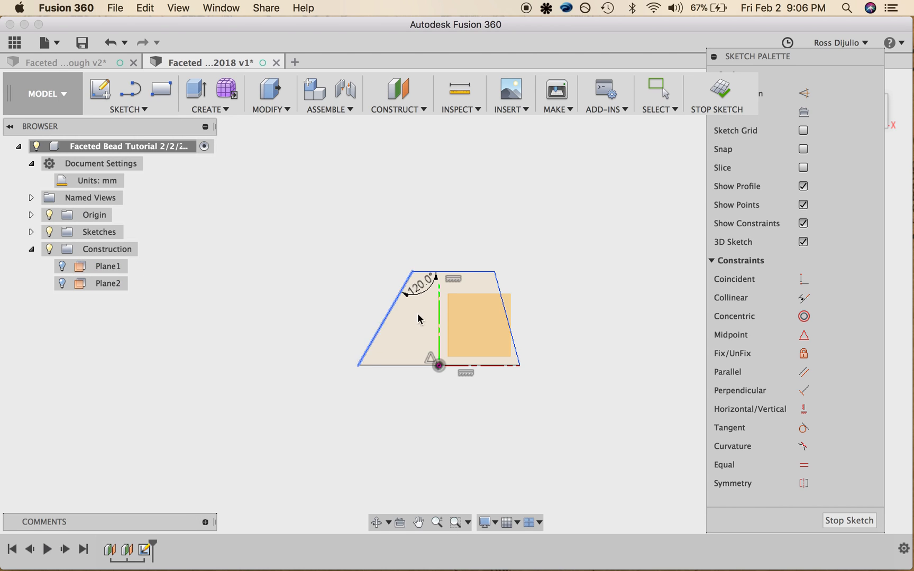
left_click(482, 272)
left_click(494, 285)
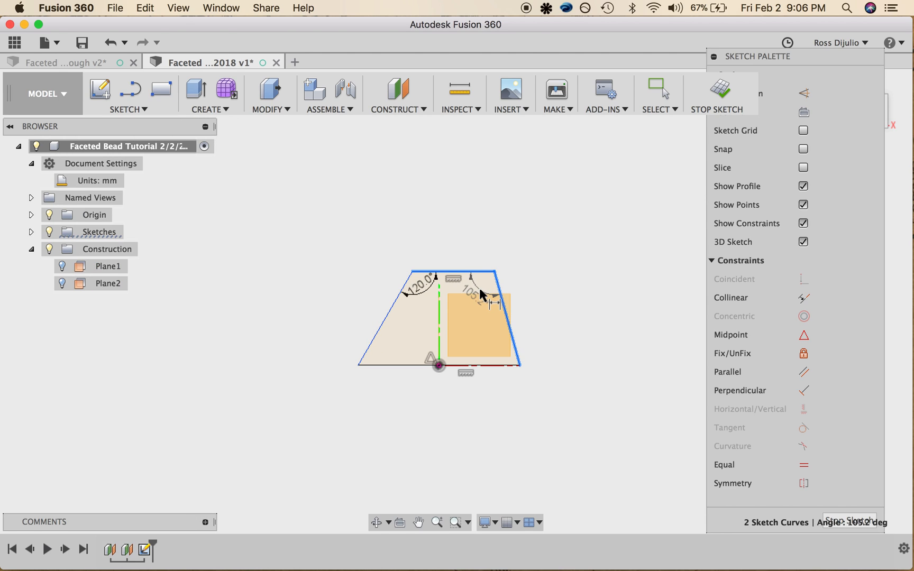
left_click(479, 289)
type("120")
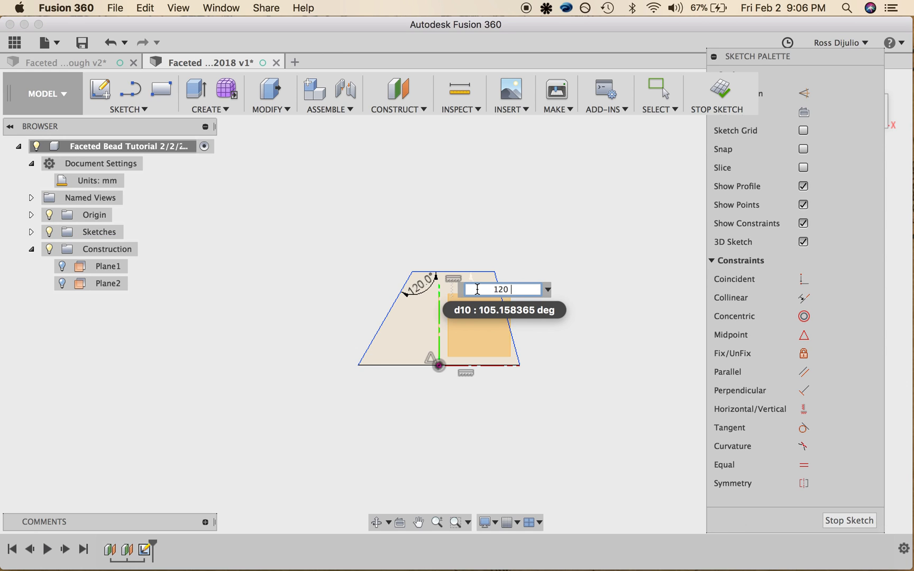
key("Return")
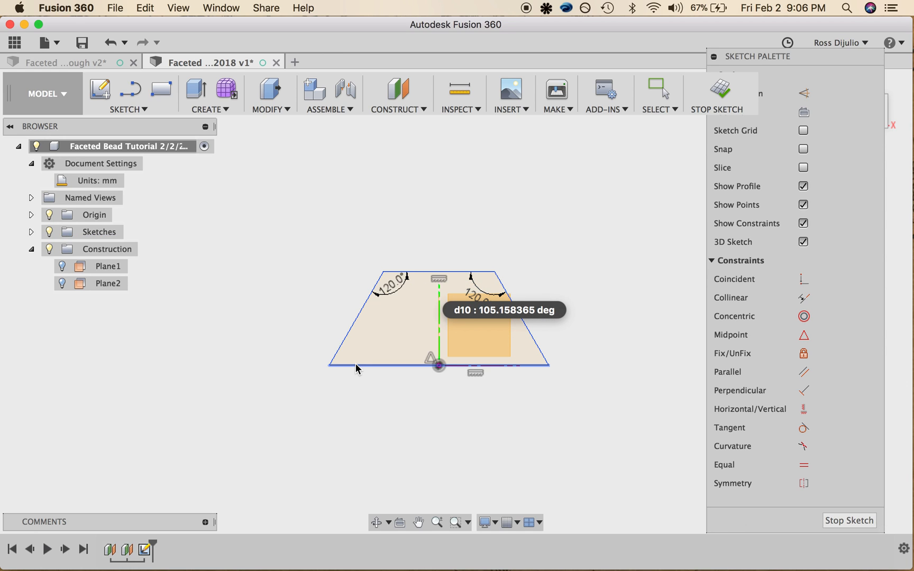
Step: Try a driven angle dimension between the profile's base and left side, and delete it
left_click(354, 364)
left_click(342, 345)
left_click(365, 354)
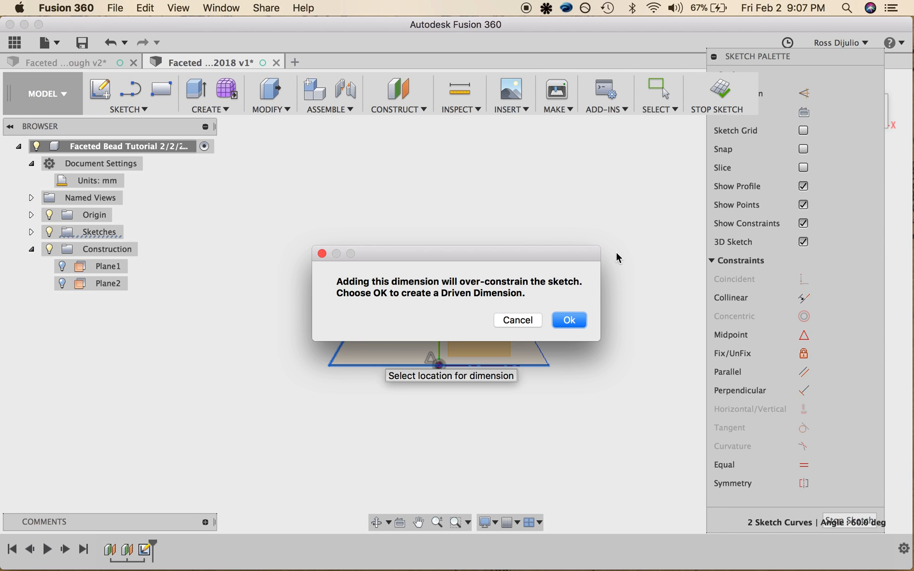
left_click(570, 320)
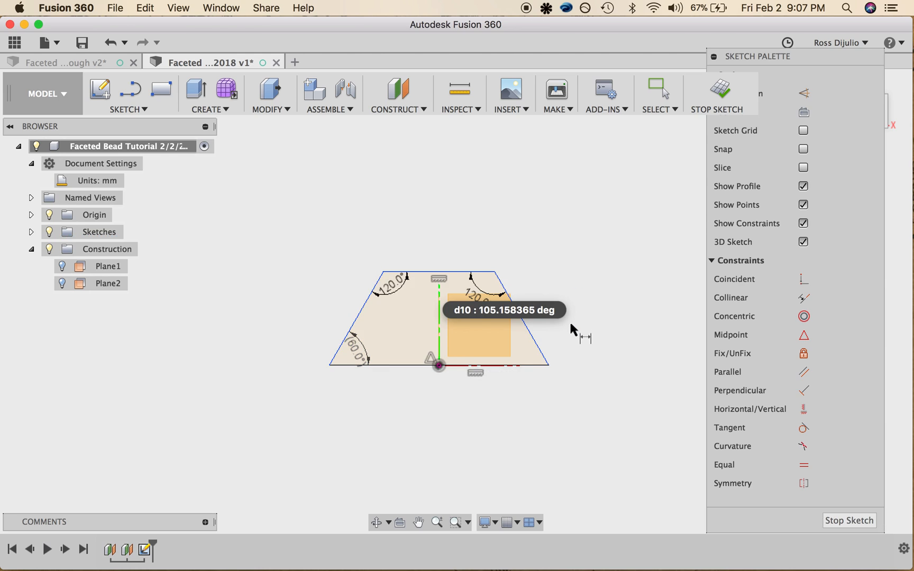
left_click(360, 346)
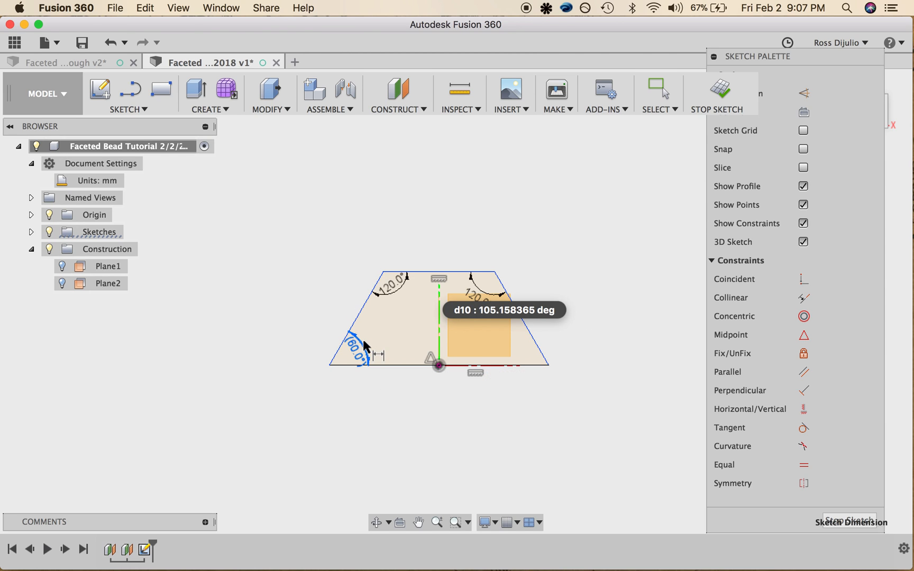
key("Delete")
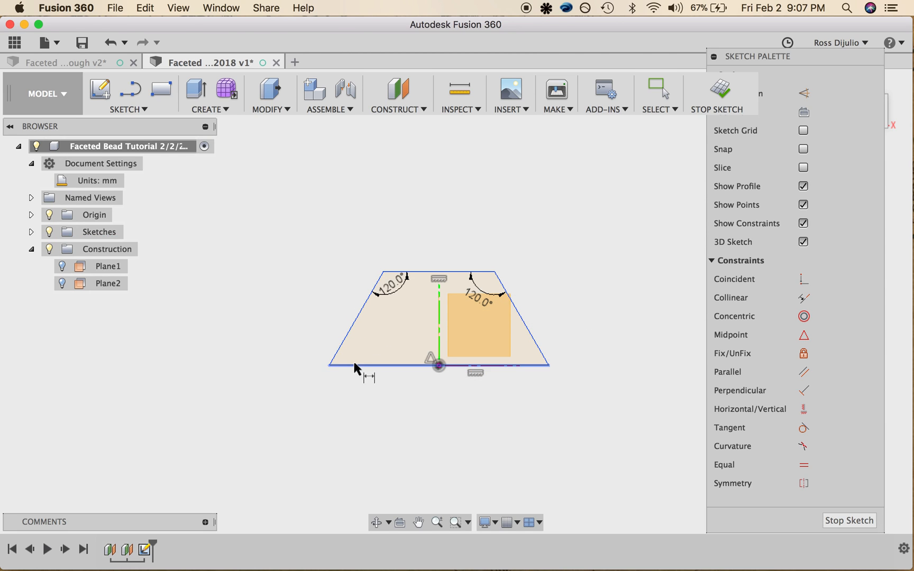
Step: Dimension the full length of the profile's base with the user parameter dimension
left_click(329, 365)
left_click(548, 364)
left_click(534, 418)
type("dimension")
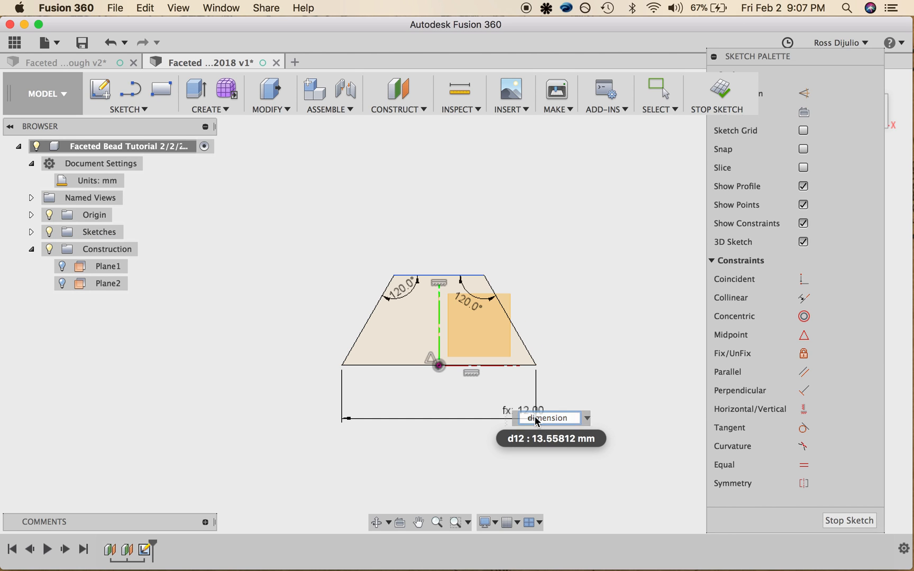
key("Return")
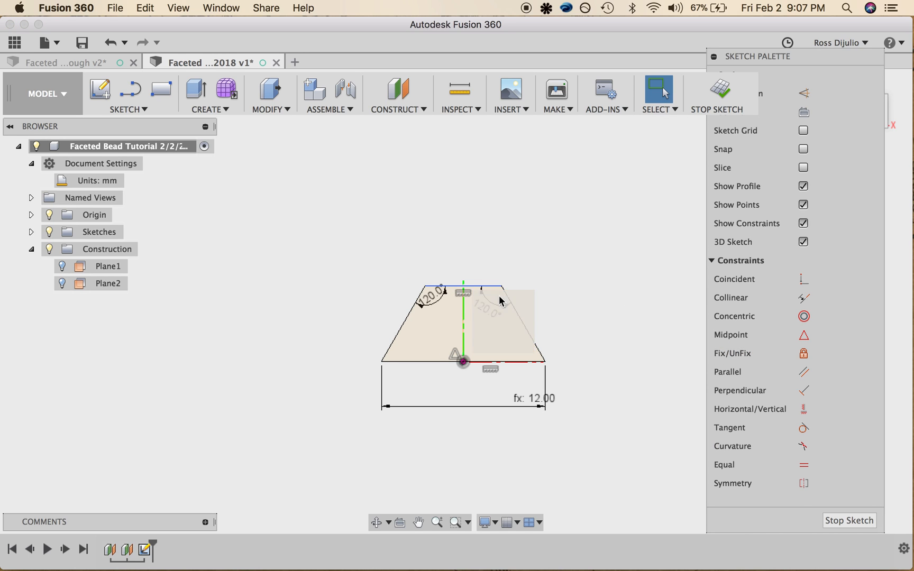
Step: Shift the profile's upper-right corner slightly to test its remaining freedom of movement
mouse_move(502, 286)
left_mouse_down()
mouse_move(503, 247)
mouse_move(498, 270)
mouse_move(516, 302)
mouse_move(506, 261)
mouse_move(514, 295)
left_mouse_up()
scroll(645, 367, "down", 2)
middle_click_drag(645, 367, 627, 323)
scroll(628, 324, "up", 3)
scroll(627, 328, "up", 1)
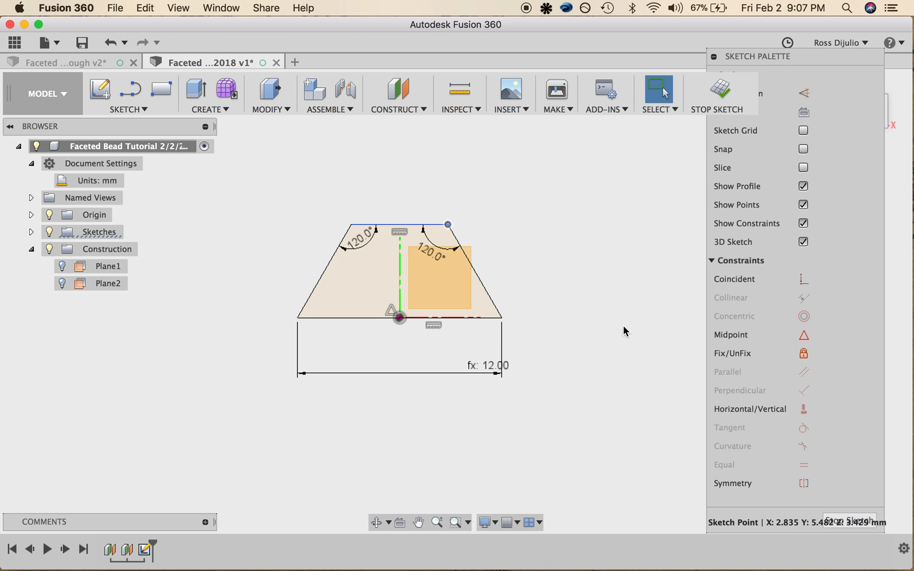
Step: Mirror the profile's left side, upper edge and right side about the base line to form a full hexagon
left_click(137, 111)
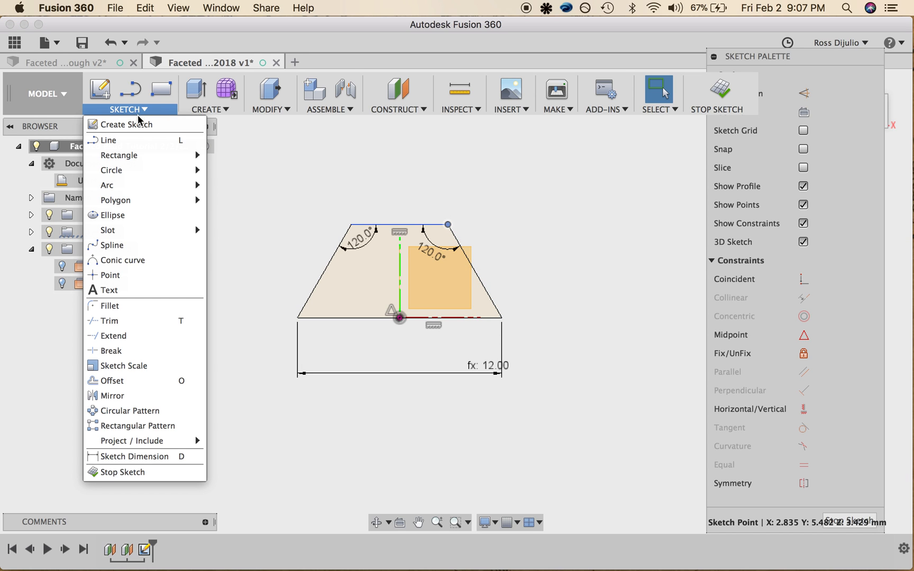
left_click(114, 396)
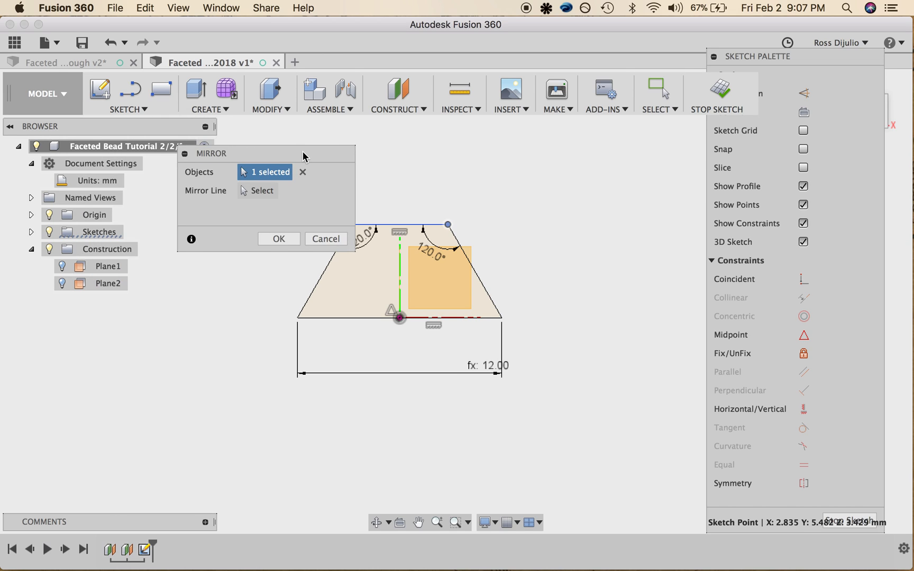
left_click_drag(304, 157, 236, 153)
left_click(237, 172)
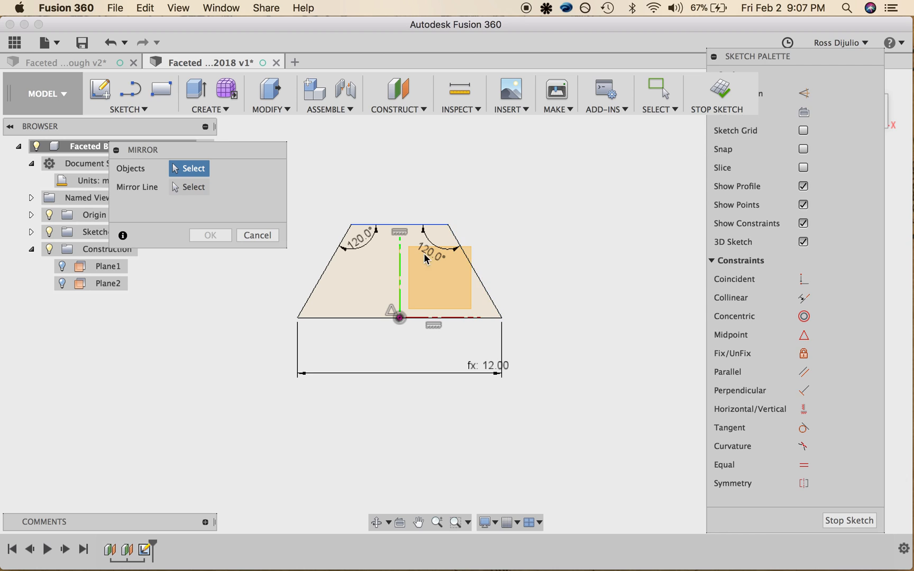
left_click(327, 273)
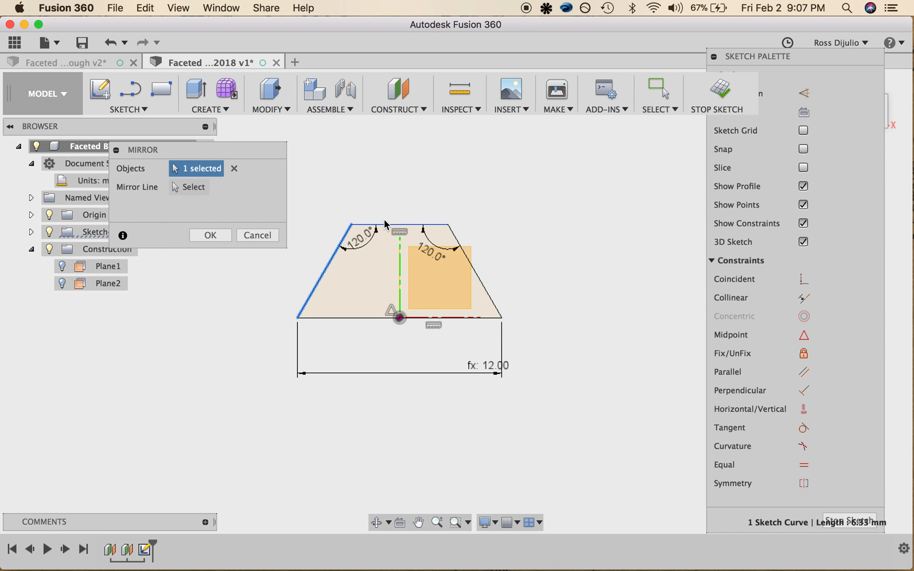
left_click(377, 226)
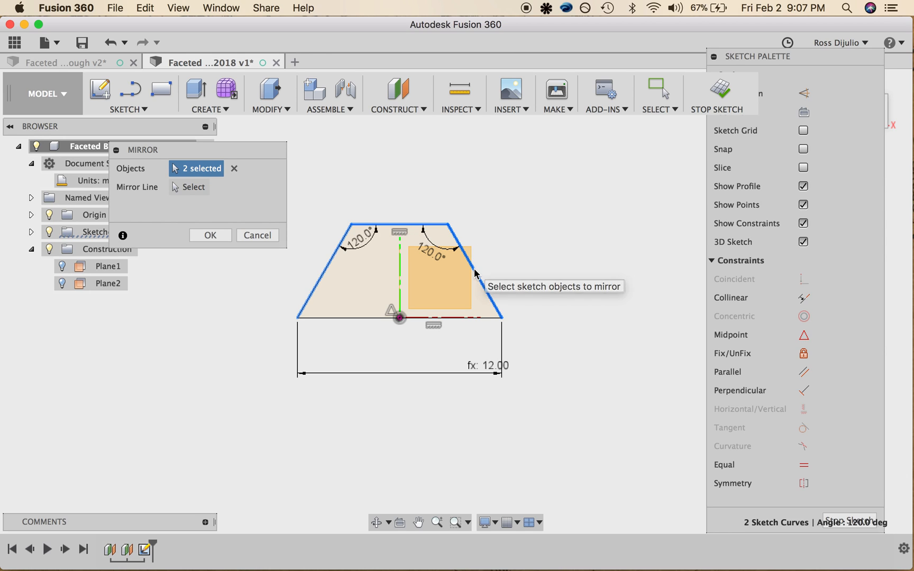
left_click(478, 277)
left_click(189, 190)
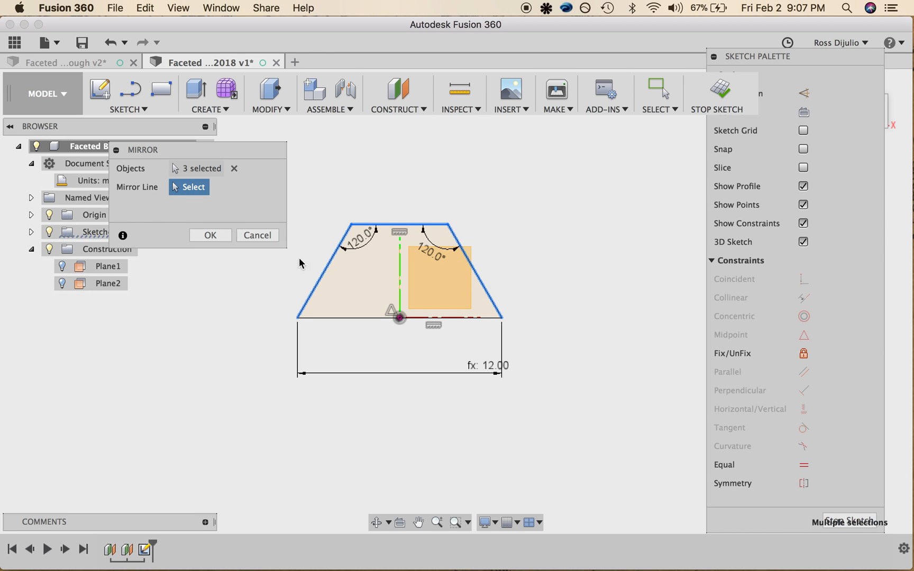
left_click(344, 317)
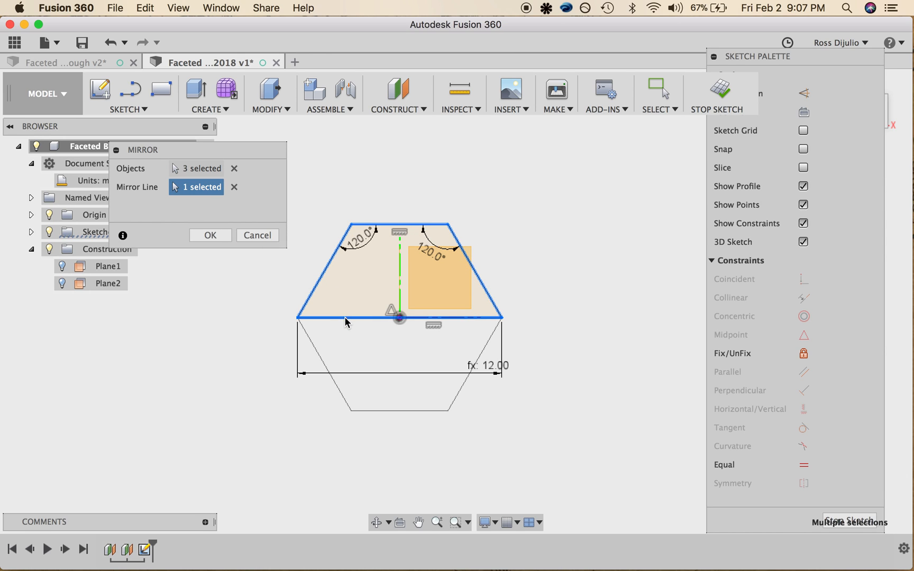
left_click(222, 240)
Step: Dimension the distance between the hexagon's upper-left and lower-right corners with the user parameter dimension
mouse_move(355, 377)
left_mouse_down()
mouse_move(371, 377)
mouse_move(376, 408)
left_mouse_up()
left_click(105, 108)
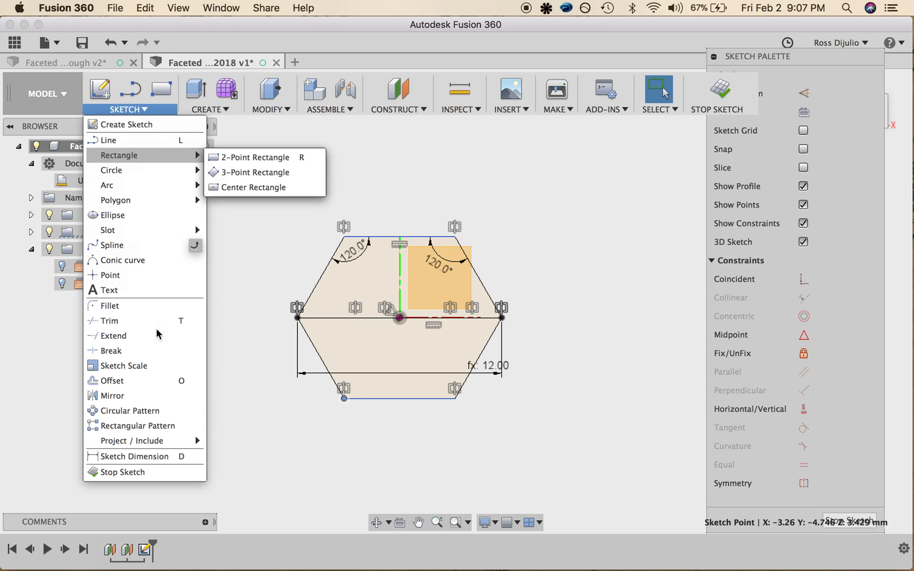
left_click(154, 457)
left_click(454, 397)
left_click(345, 398)
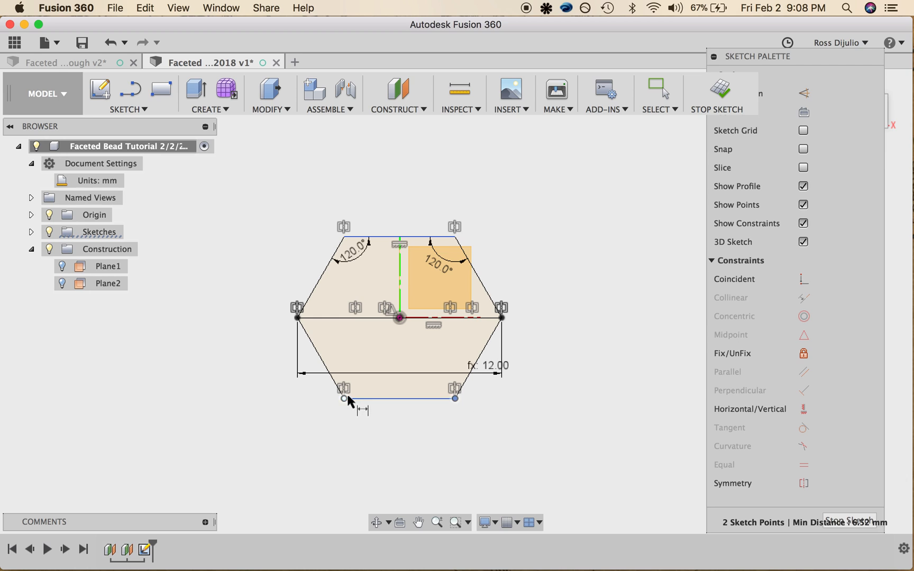
left_click(344, 237)
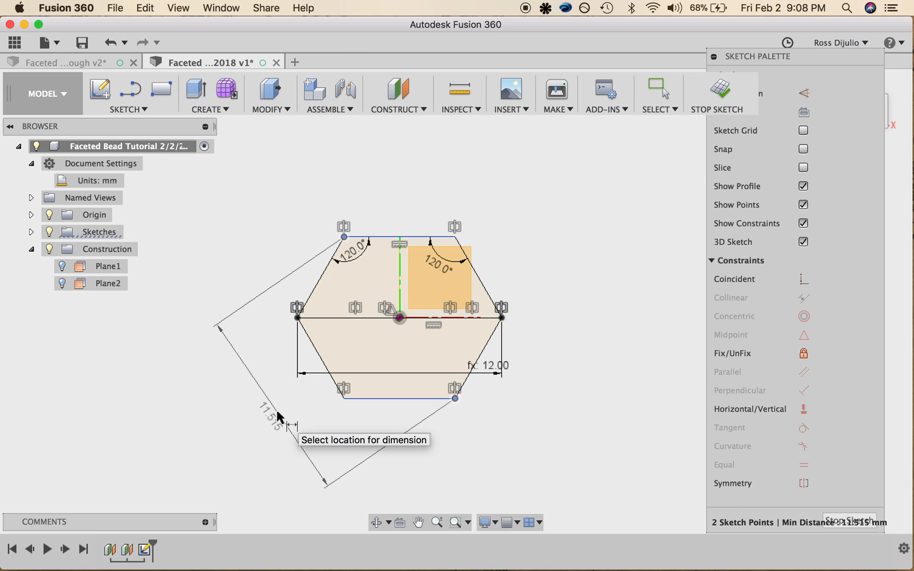
left_click(278, 413)
type("dime")
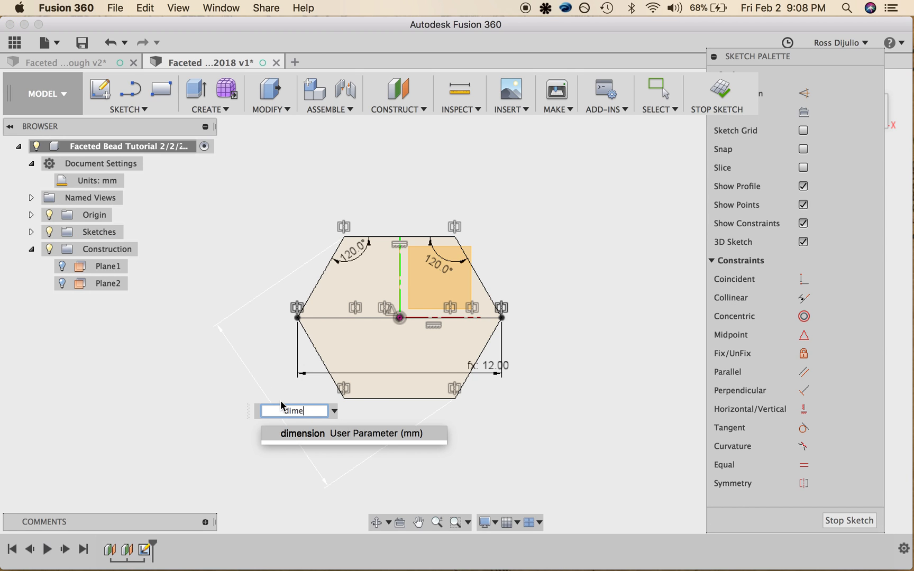
key("Return")
key("Return")
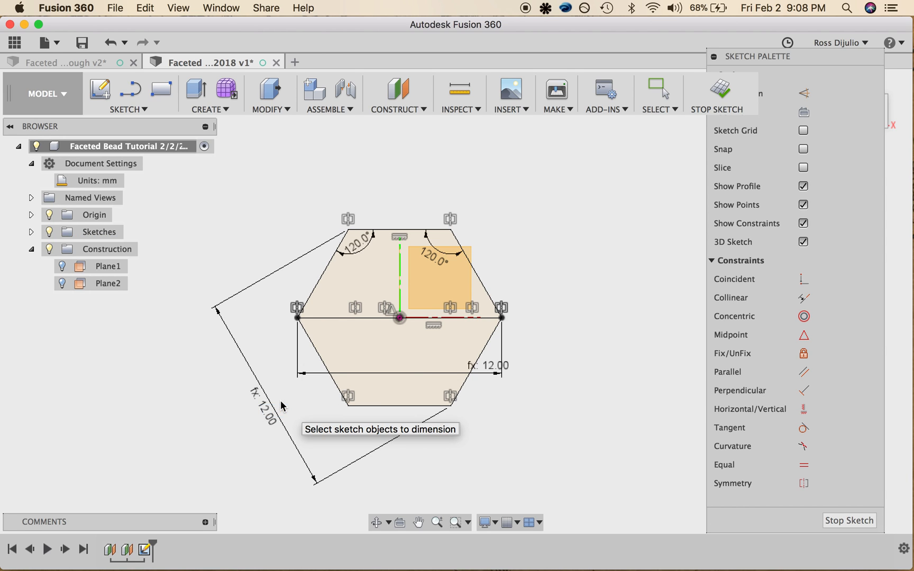
Step: Finish the hexagon sketch and hide its construction plane, Plane2
left_click(722, 96)
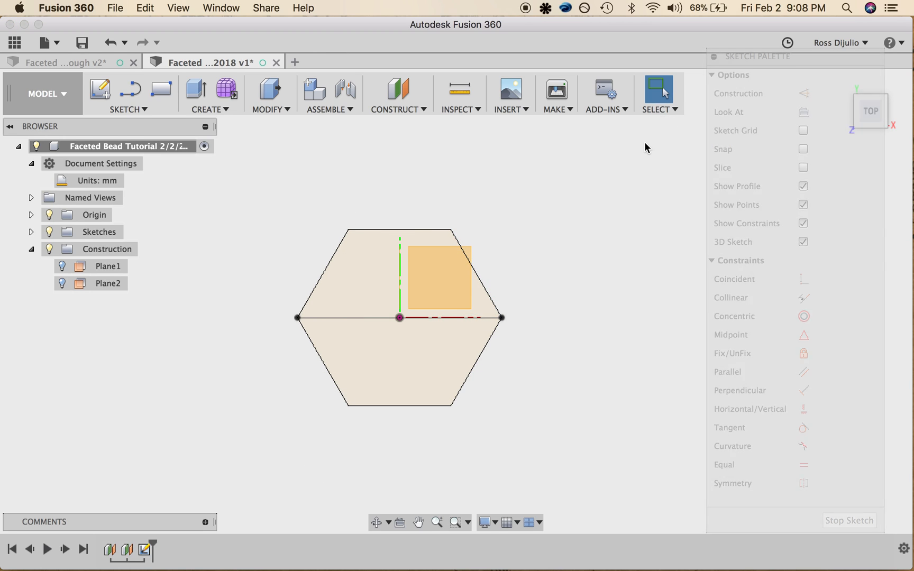
mouse_move(873, 98)
left_mouse_down()
mouse_move(847, 92)
mouse_move(825, 46)
mouse_move(834, 49)
left_mouse_up()
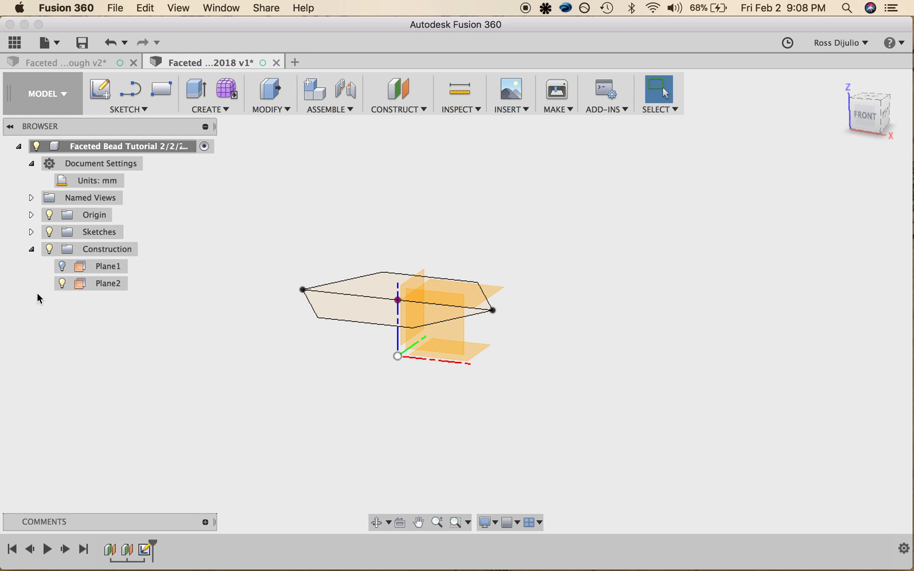
left_click(62, 287)
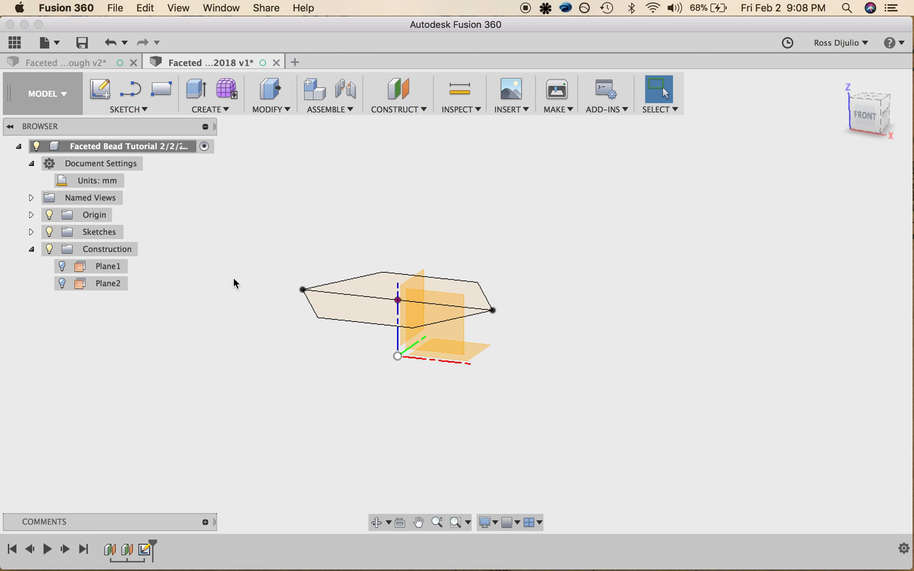
Step: Check the finished bead in the other open document, and create a sketch on the upper offset plane, Plane1, after showing it
left_click(71, 64)
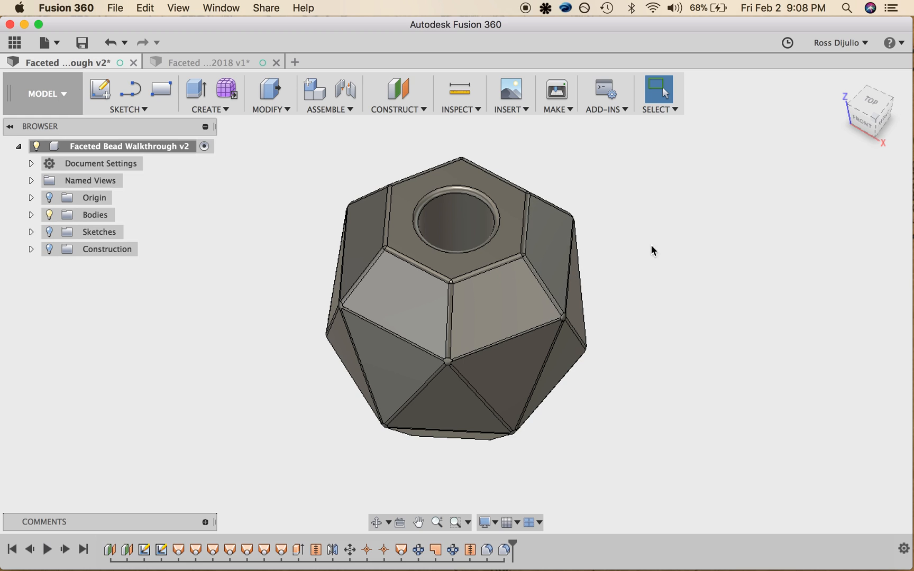
left_click(205, 64)
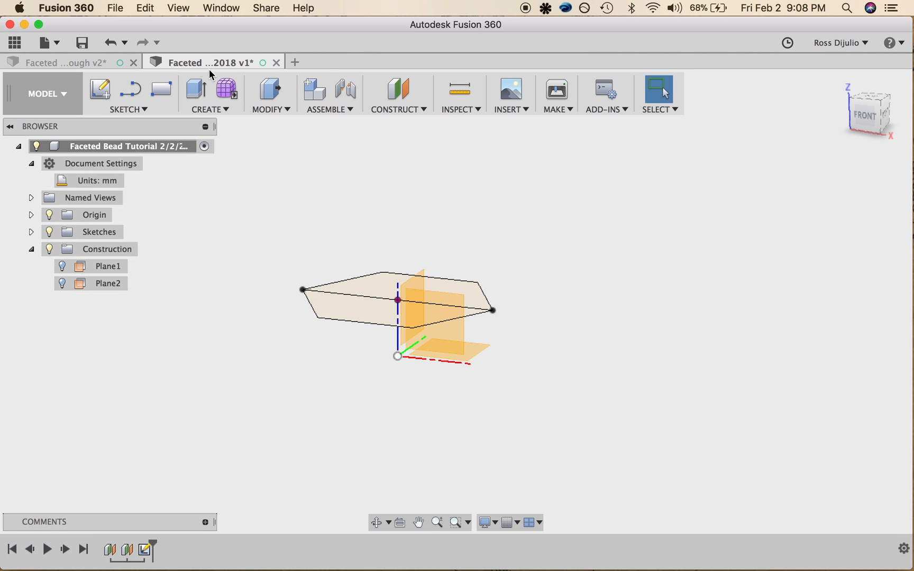
left_click(63, 268)
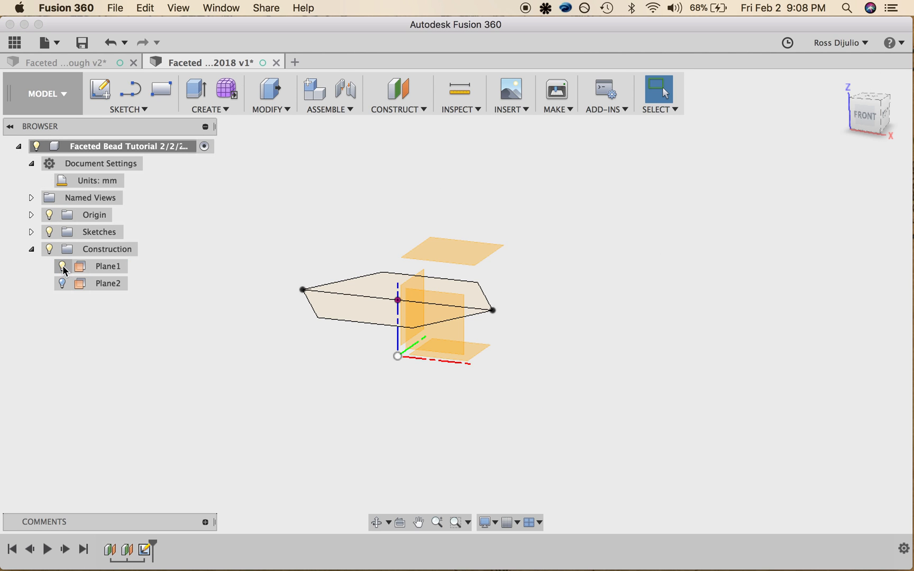
left_click(127, 109)
left_click(140, 123)
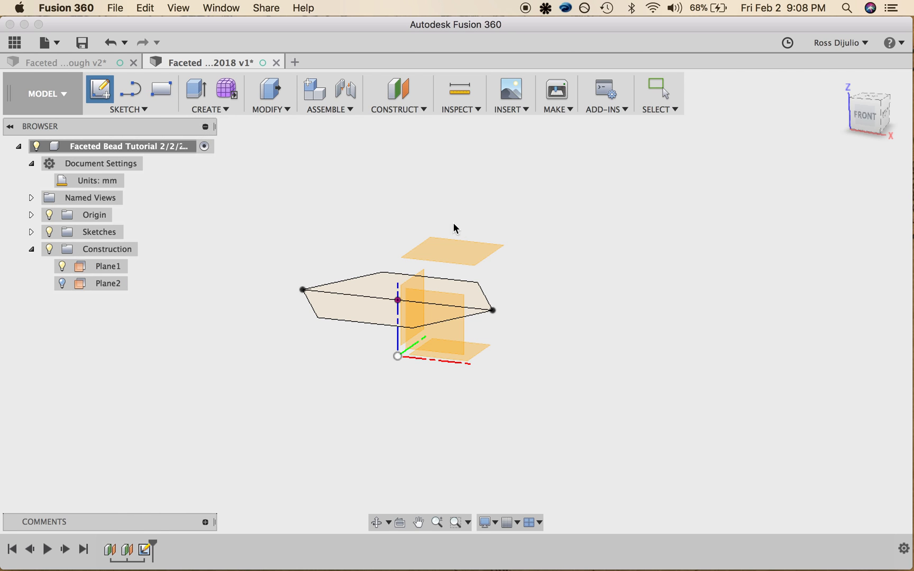
left_click(471, 247)
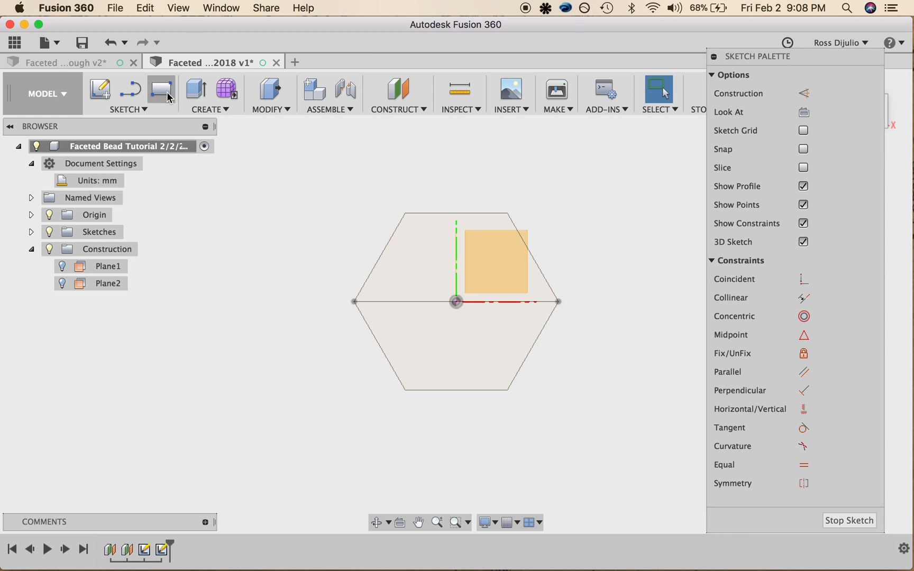
Step: Project the six outer edges of the lower hexagon into the new sketch, leaving out its centre line
left_click(141, 112)
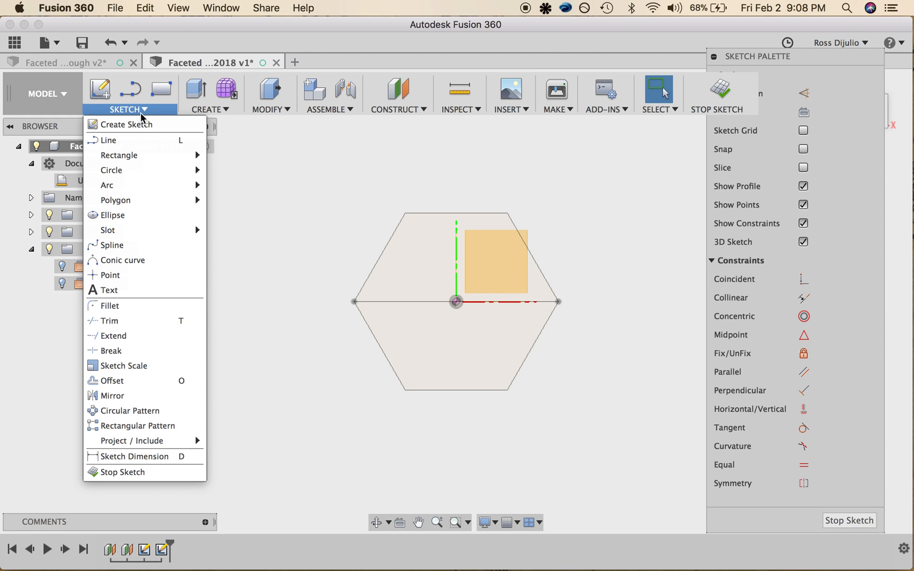
mouse_move(158, 442)
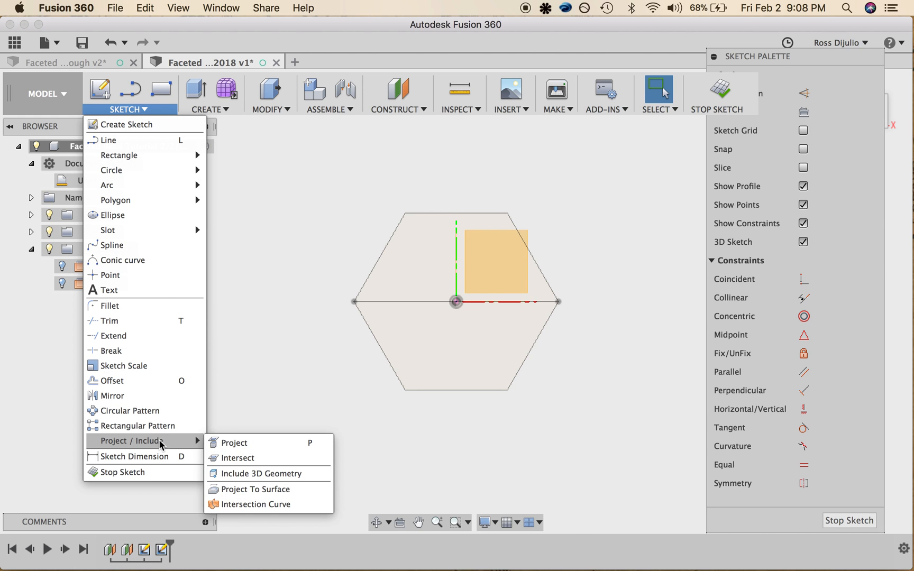
left_click(210, 436)
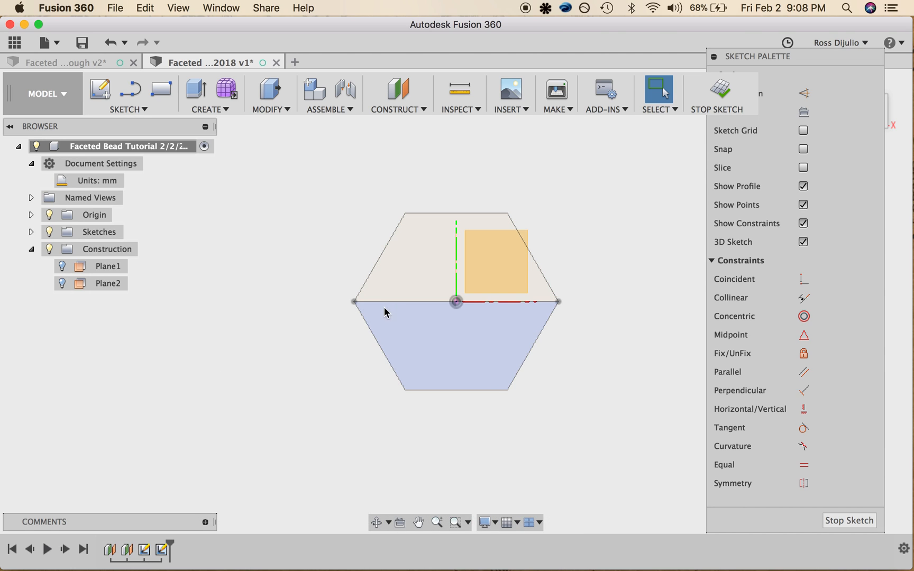
left_click(146, 113)
mouse_move(164, 442)
left_click(217, 445)
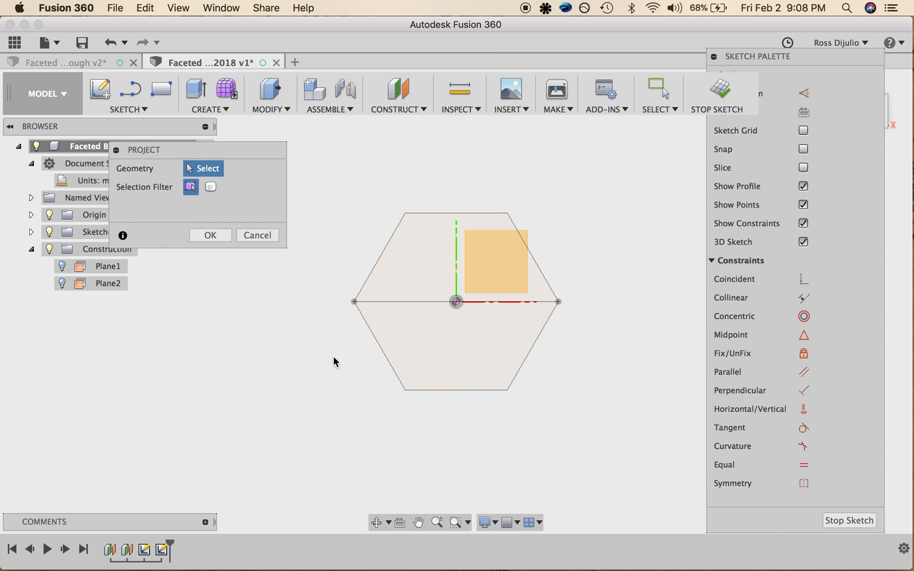
left_click(378, 344)
left_click(440, 390)
left_click(529, 355)
left_click(530, 254)
left_click(456, 212)
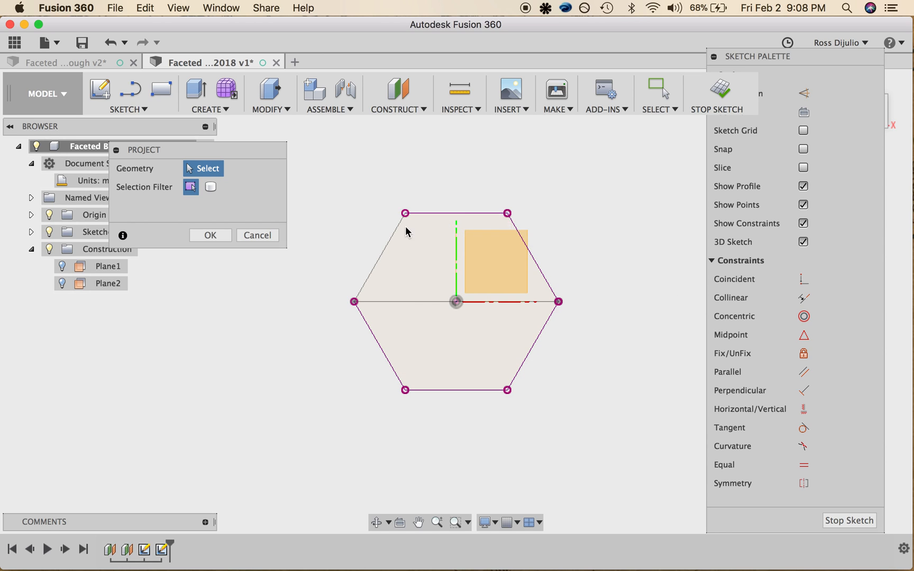
left_click(392, 236)
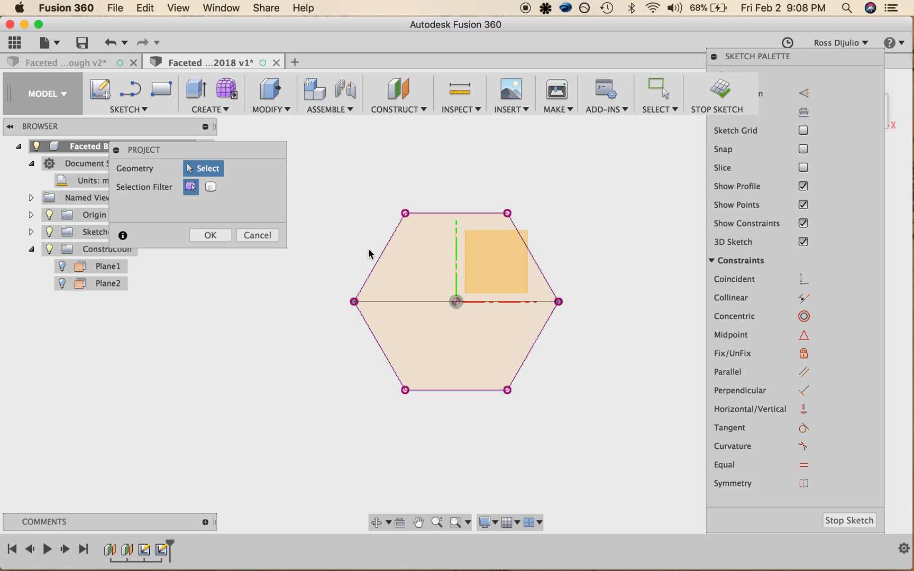
left_click(205, 236)
Step: Move the Sketch Palette clear of the ViewCube and face the sketch from the top
left_click_drag(843, 58, 846, 172)
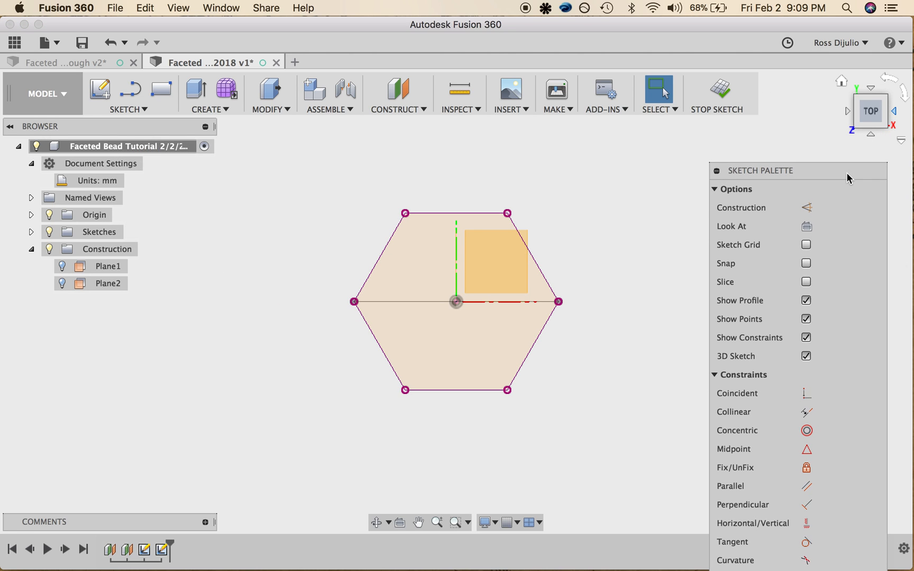
mouse_move(874, 119)
left_mouse_down()
mouse_move(886, 124)
mouse_move(838, 51)
mouse_move(826, 58)
mouse_move(816, 77)
mouse_move(875, 125)
left_mouse_up()
left_click(870, 105)
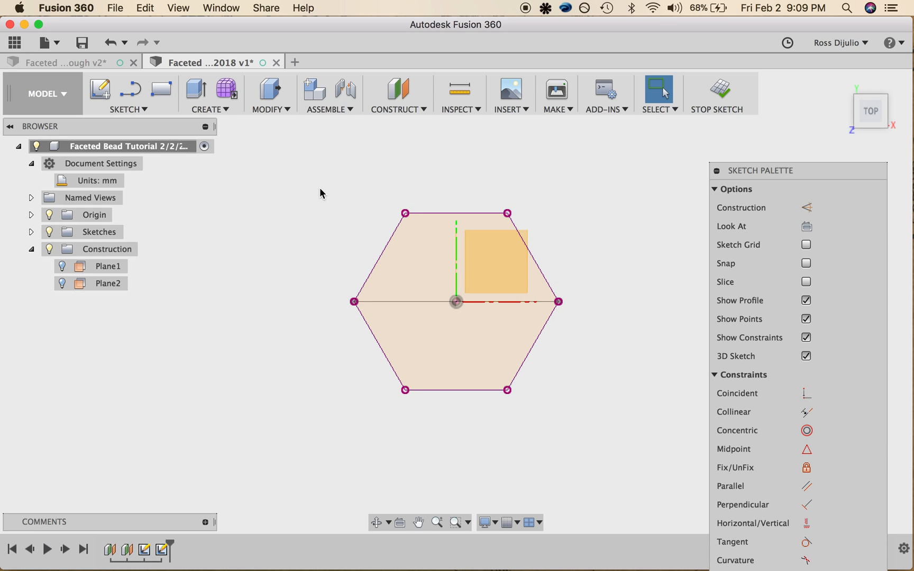
Step: Convert all six projected hexagon edges in the upper sketch to construction lines
left_click_drag(319, 189, 600, 424)
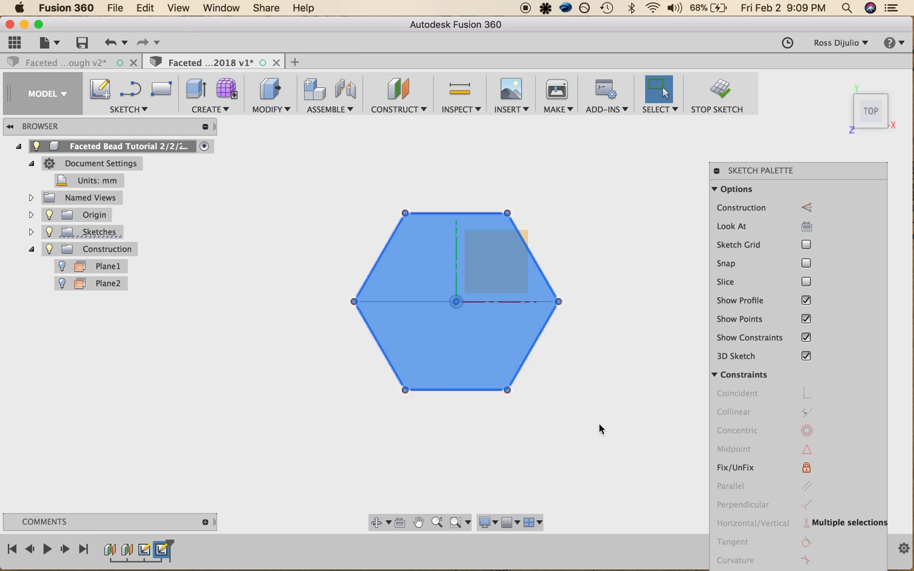
left_click(807, 207)
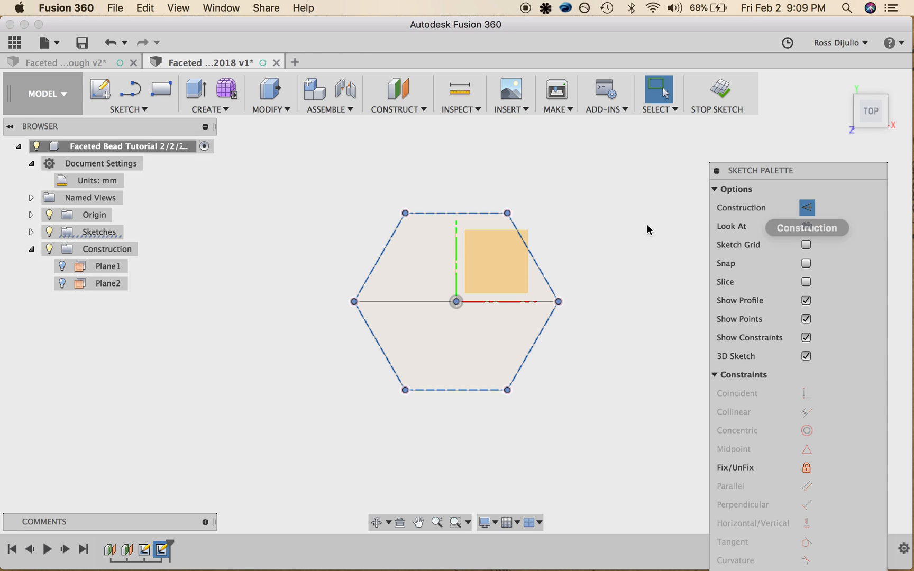
left_click(870, 126)
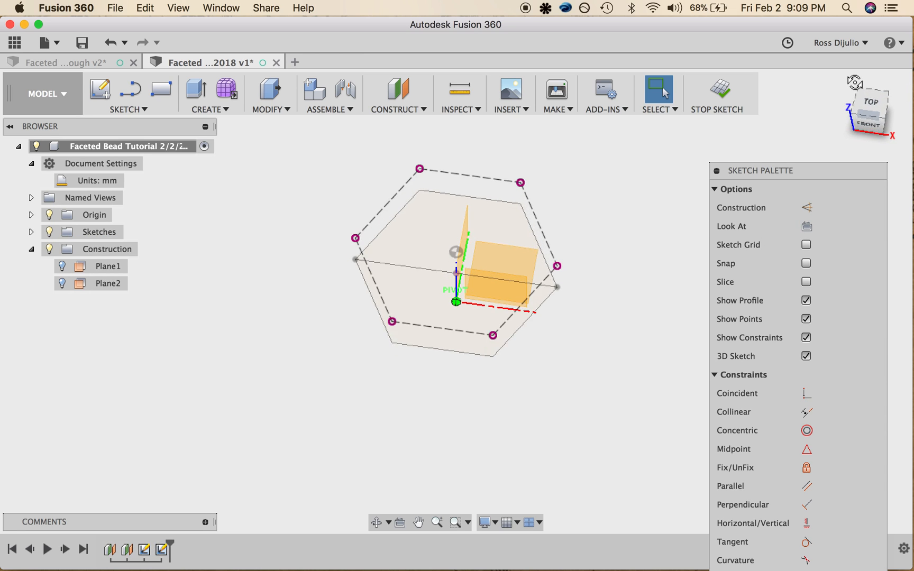
left_click(871, 100)
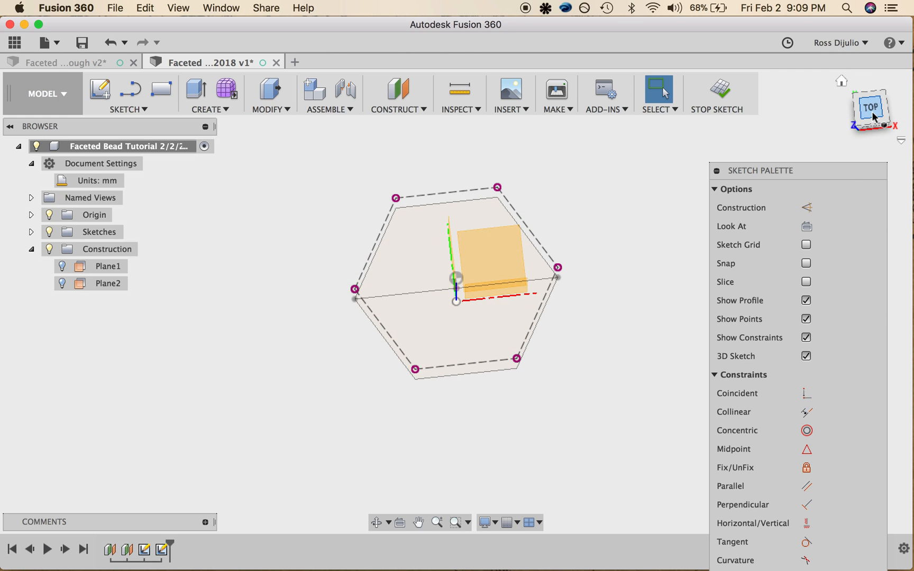
Step: Expand the list of sketches and hide only the lower hexagon sketch, Sketch2
left_click(50, 233)
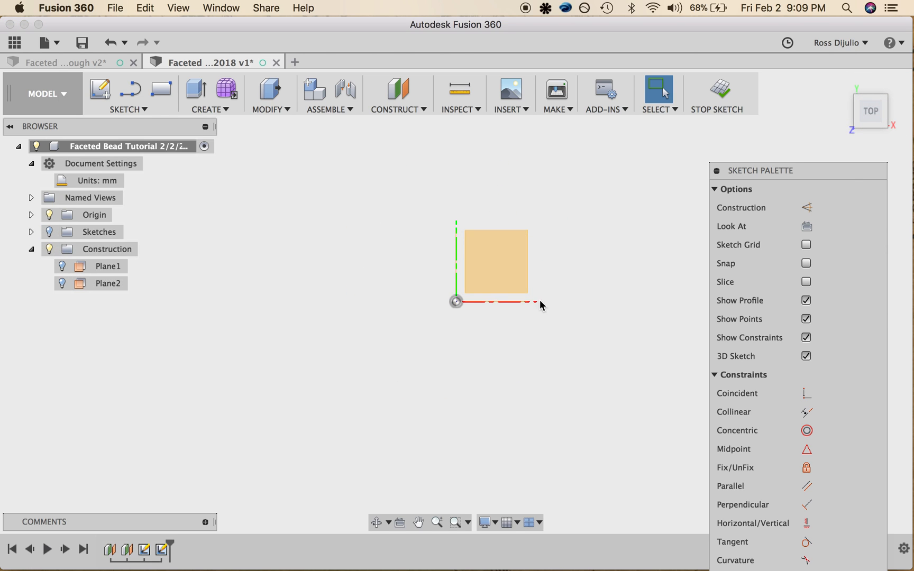
left_click(49, 232)
left_click(31, 232)
left_click(62, 254)
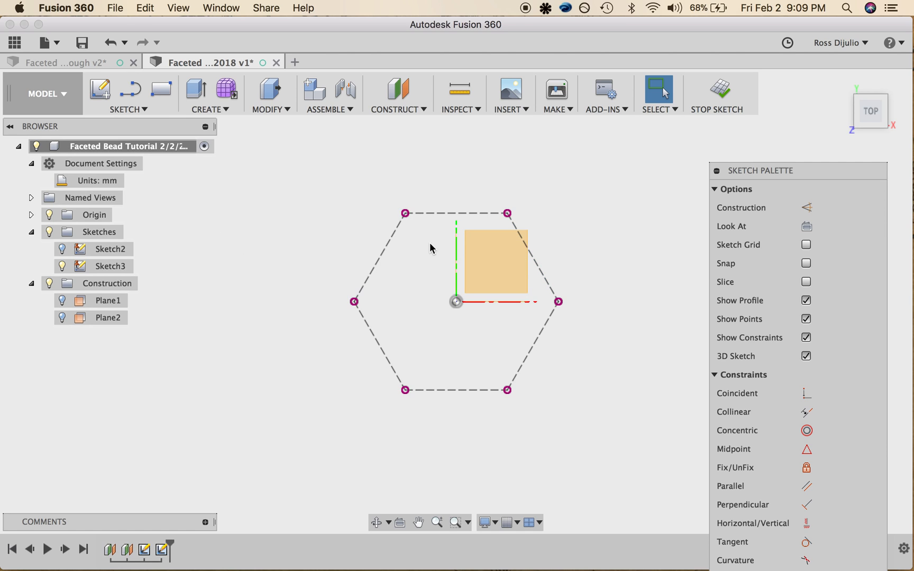
Step: Offset the whole projected hexagon 2 mm inward by entering an offset position of -2.0
left_click(131, 112)
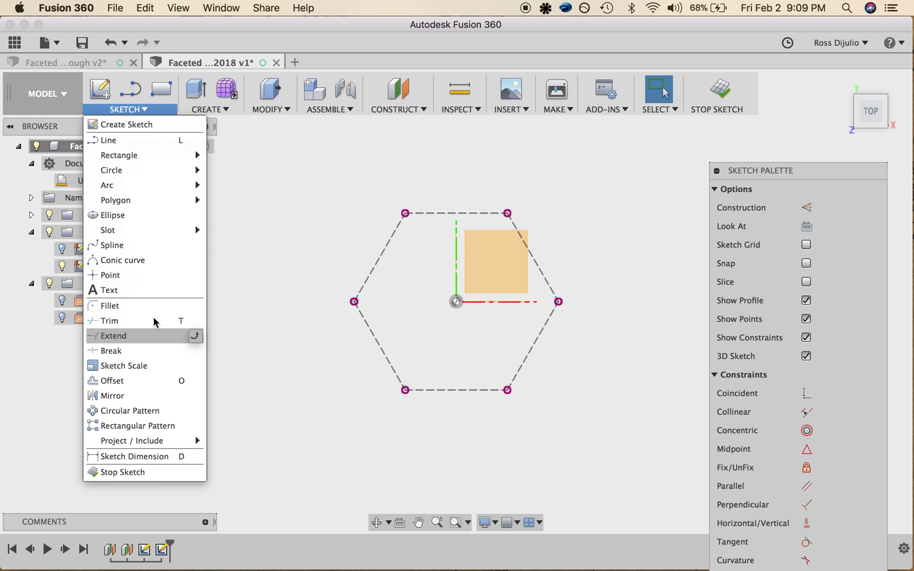
left_click(146, 382)
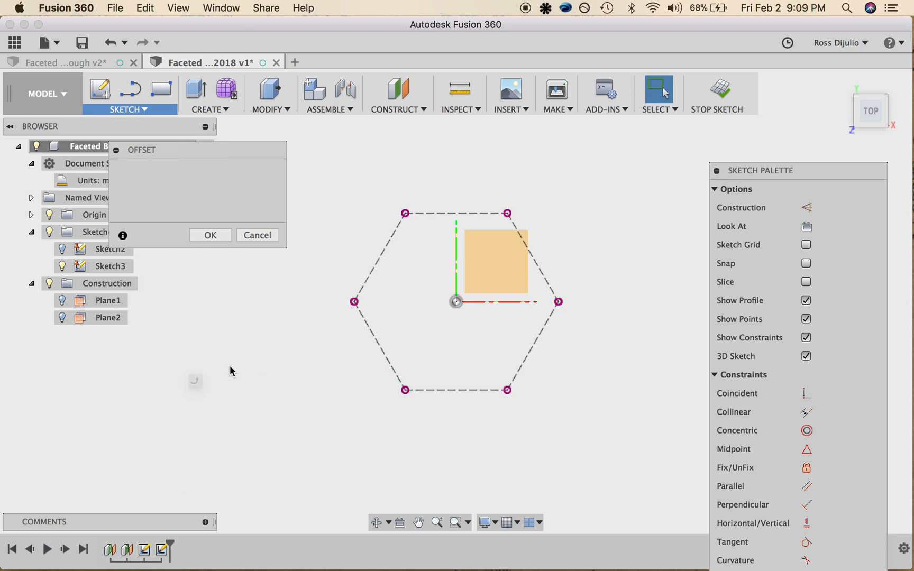
left_click(379, 349)
left_click(371, 284)
left_click(431, 213)
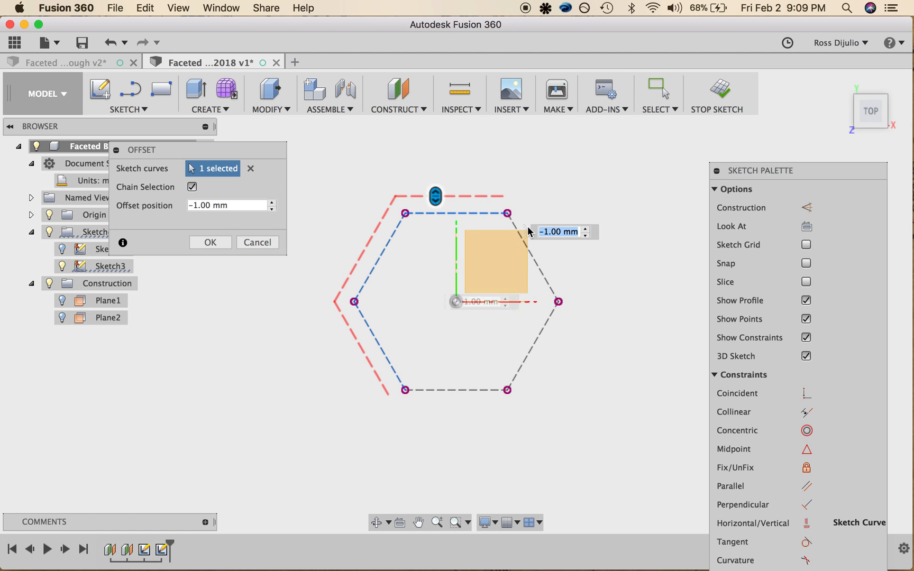
left_click(541, 274)
left_click(550, 319)
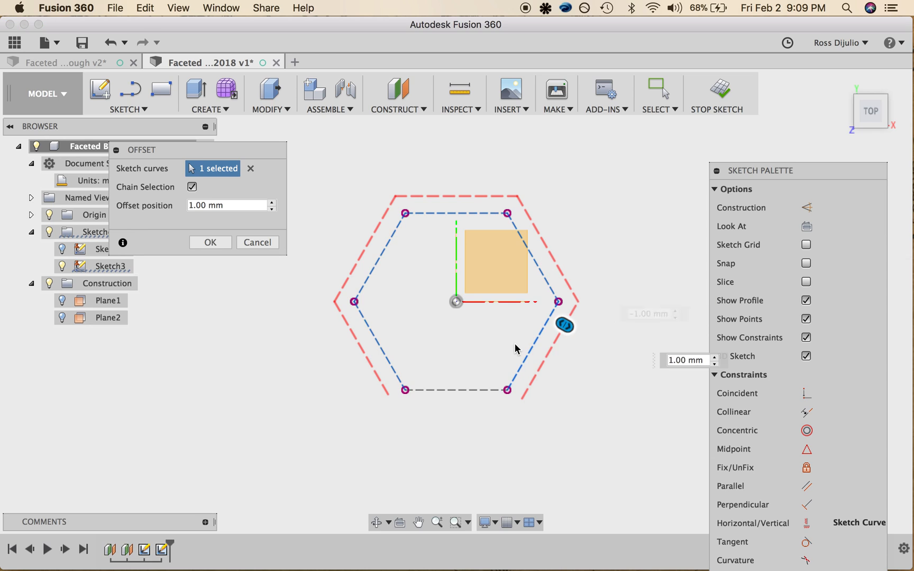
left_click(478, 391)
left_click_drag(247, 207, 158, 208)
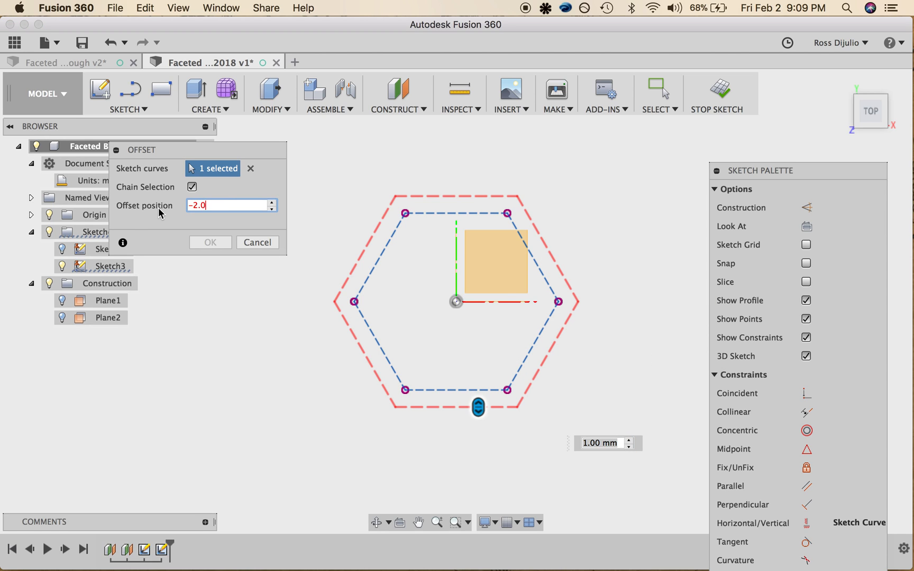
key("Return")
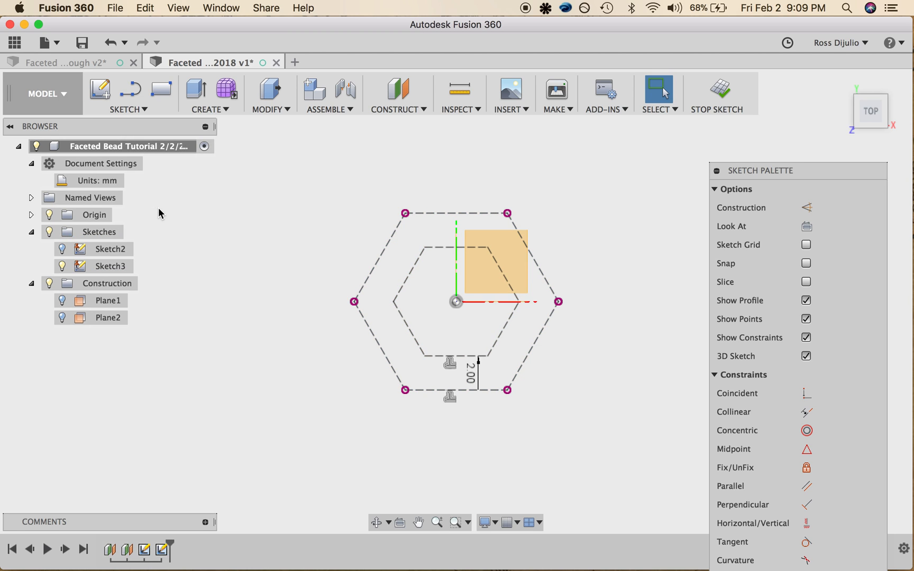
Step: Convert the inner offset hexagon from construction lines to regular sketch lines to form a closed profile
left_click(842, 81)
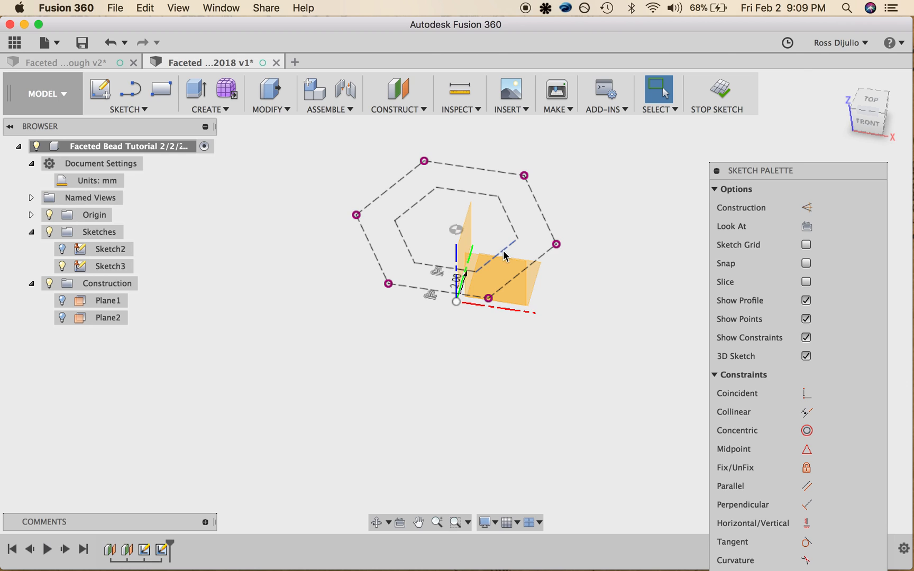
left_click(505, 256)
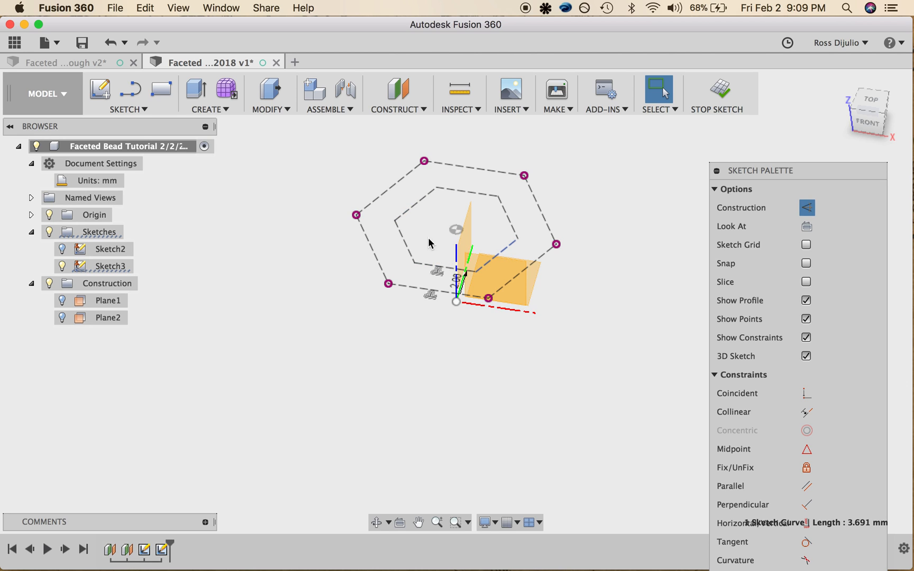
left_click_drag(396, 215, 397, 215)
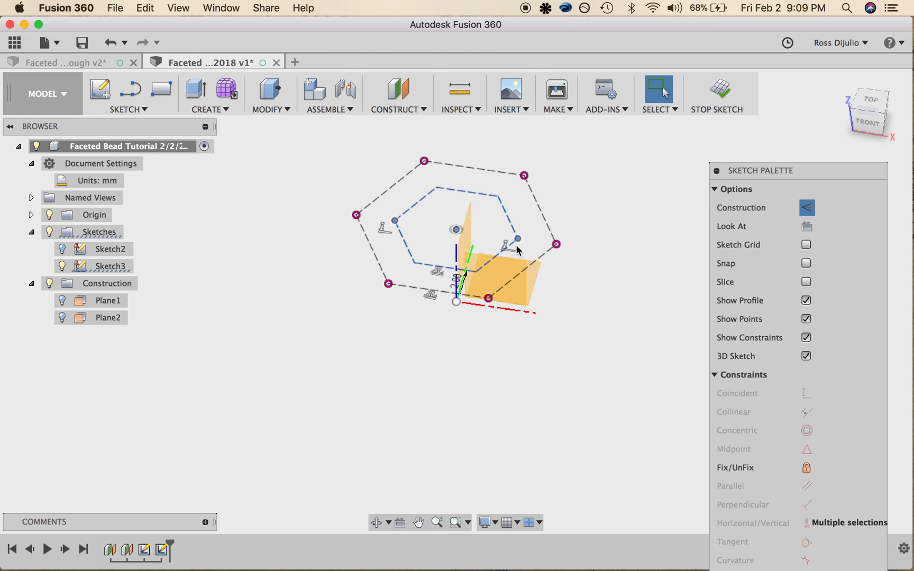
left_click(806, 208)
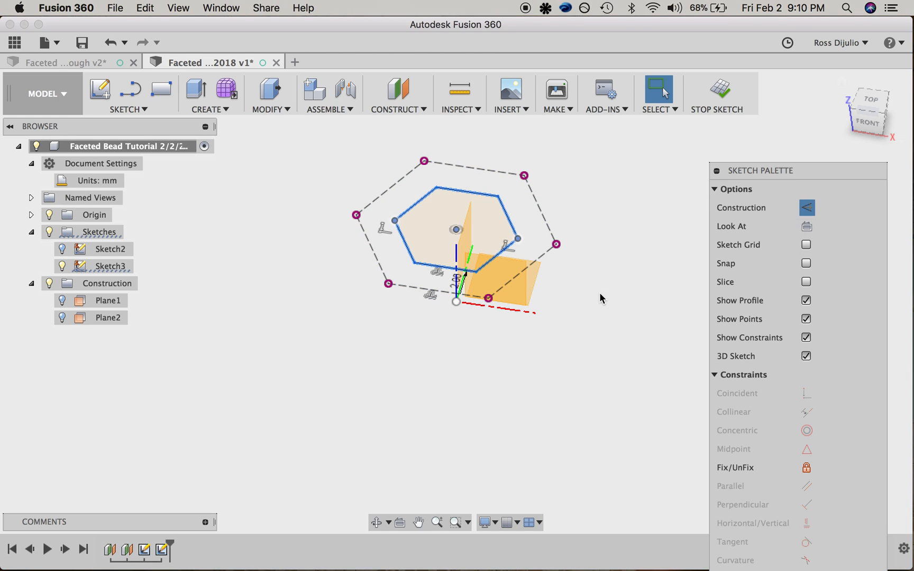
left_click(859, 121)
left_click(605, 341)
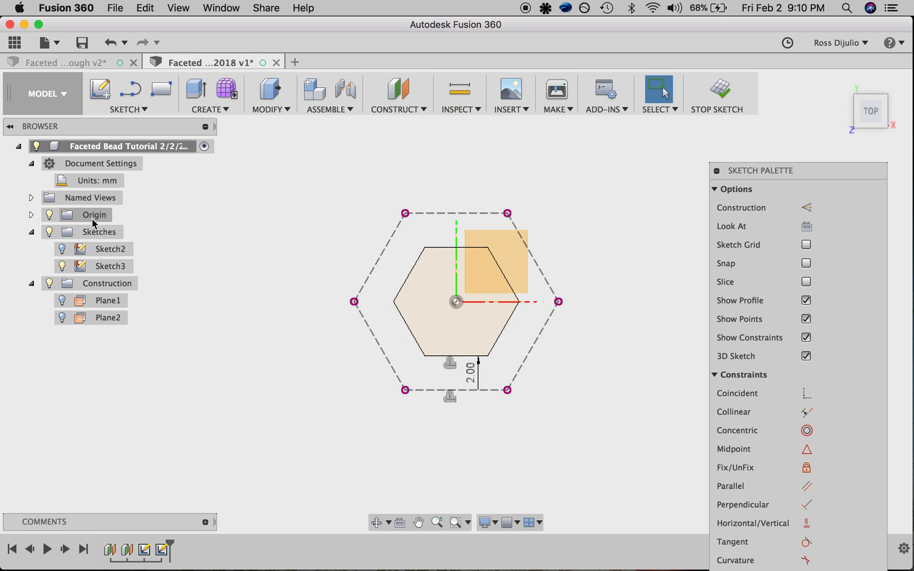
Step: Hide the origin geometry and finish the upper hexagon sketch
left_click(50, 216)
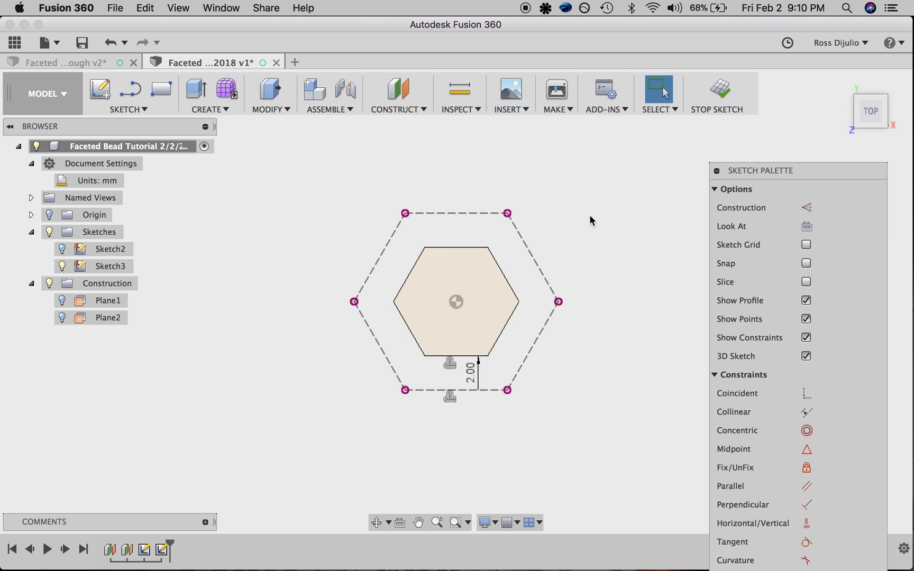
left_click(886, 127)
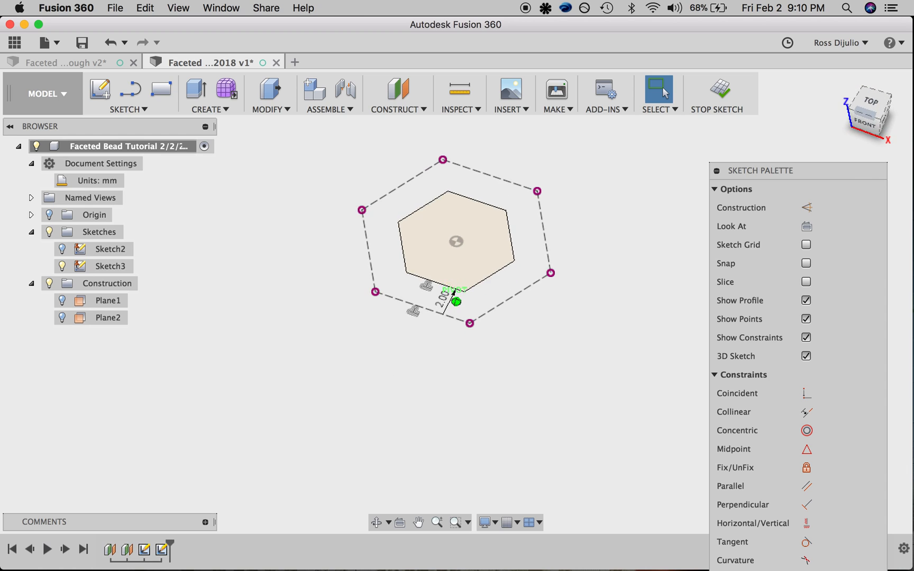
left_click(728, 92)
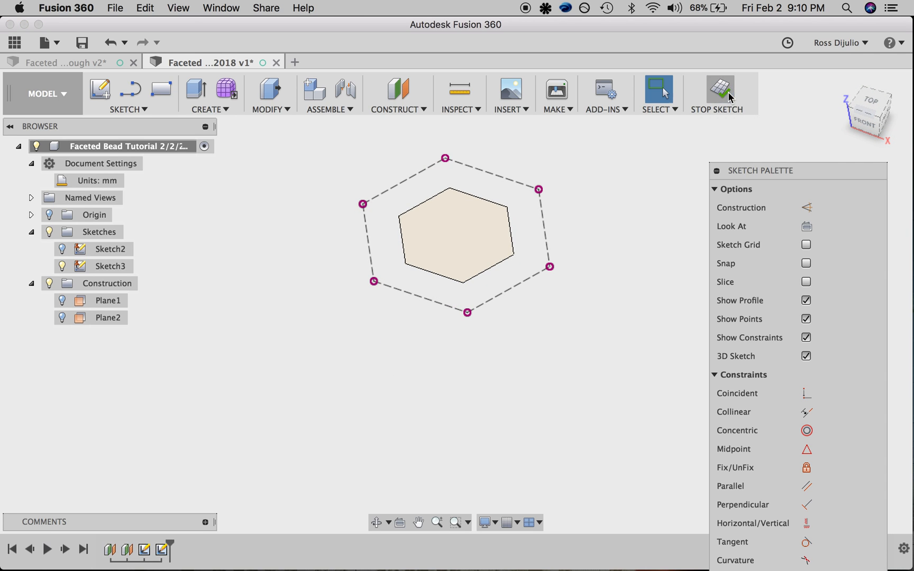
Step: Show both hexagon sketches, Sketch2 and Sketch3, together while keeping the construction planes hidden
left_click(65, 253)
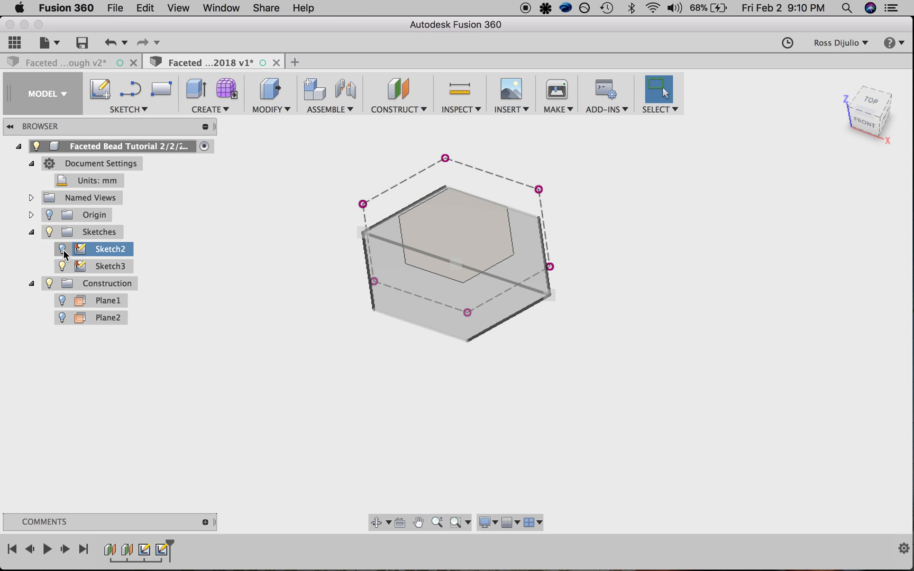
left_click(63, 266)
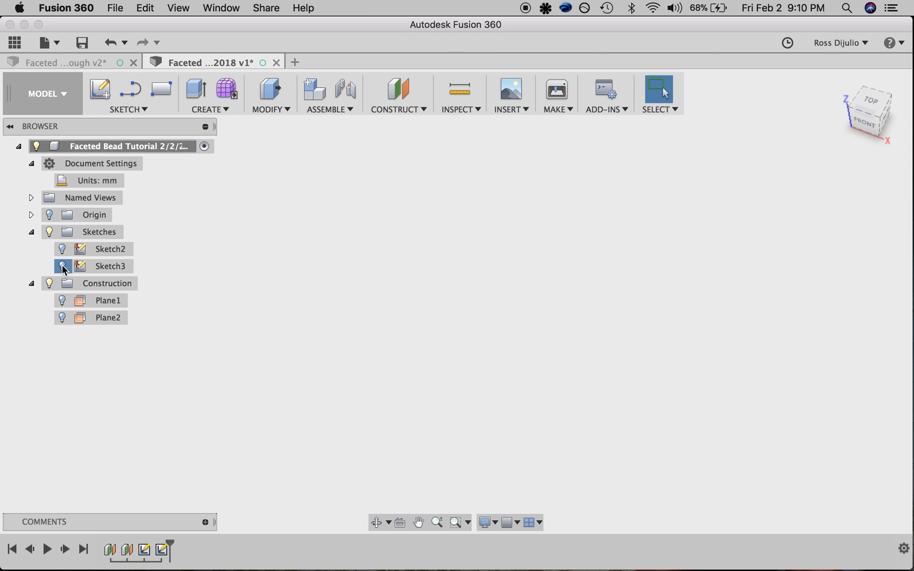
left_click(63, 268)
left_click(63, 301)
left_click(63, 301)
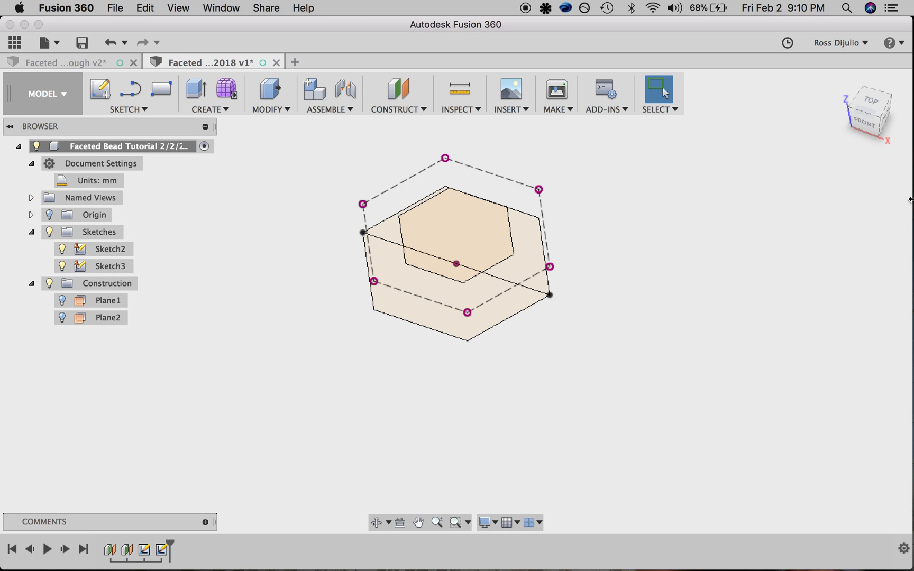
left_click(864, 122)
mouse_move(889, 83)
left_mouse_down()
mouse_move(894, 101)
mouse_move(885, 105)
left_mouse_up()
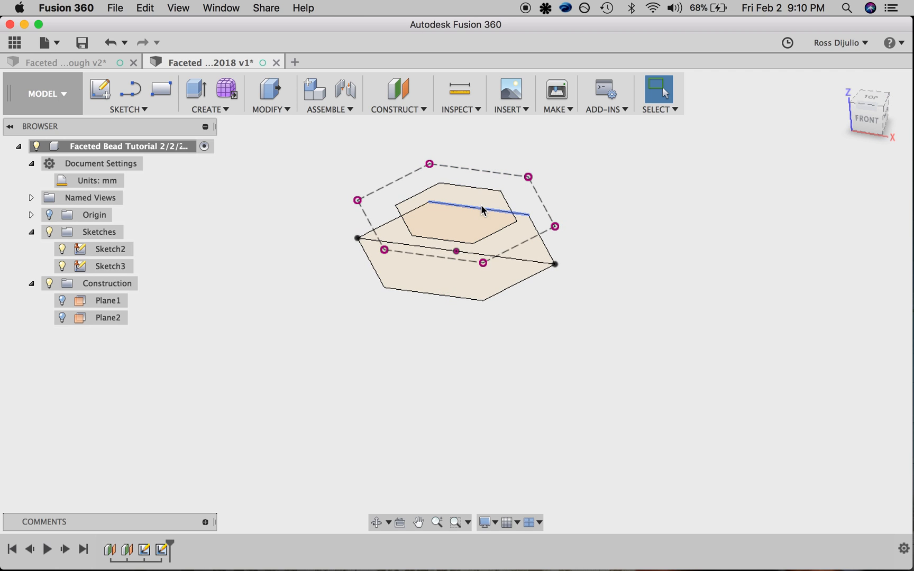
Step: Switch to the Patch workspace and start a surface Loft
left_click(69, 101)
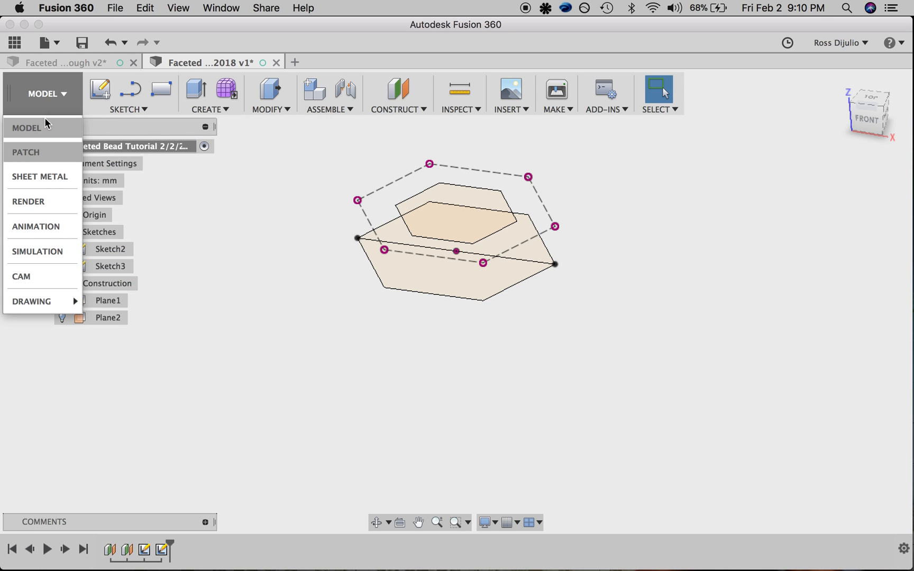
left_click(52, 128)
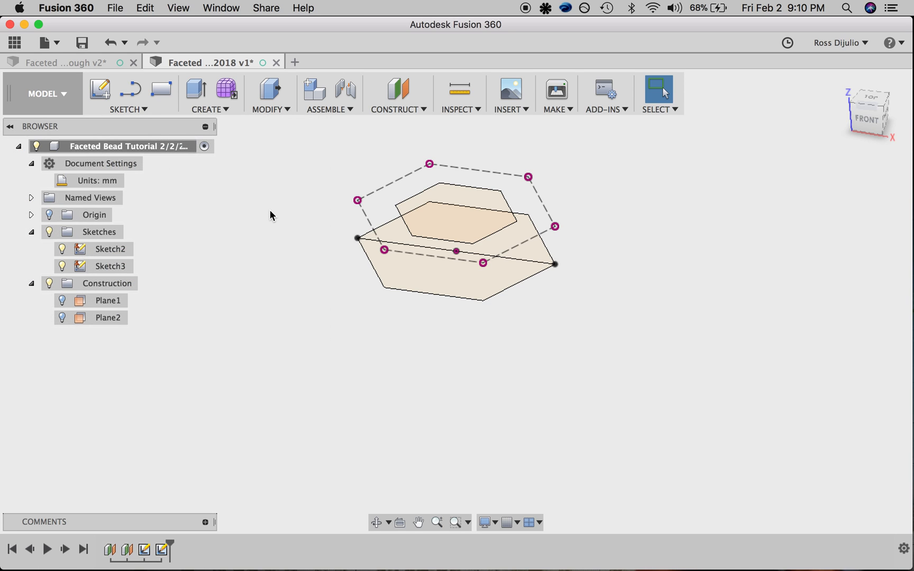
left_click(56, 112)
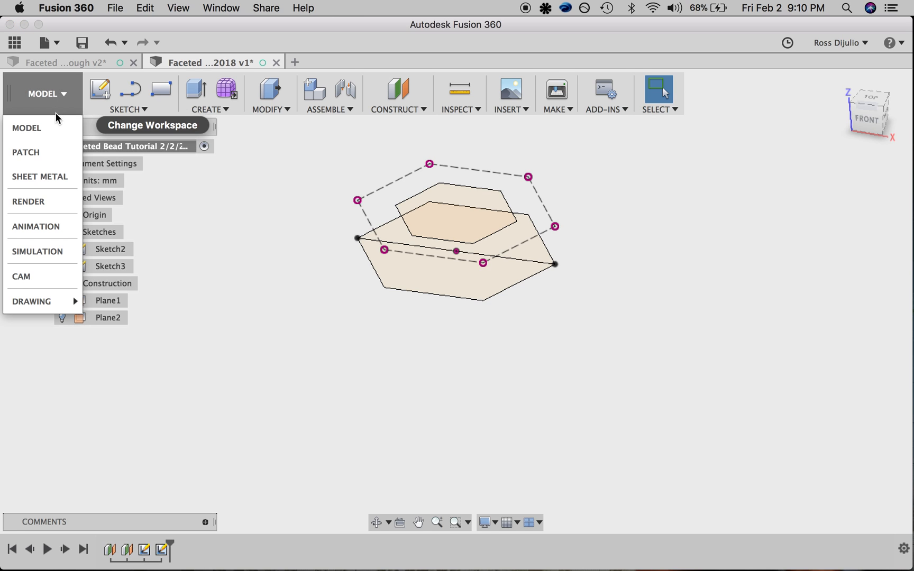
left_click(55, 150)
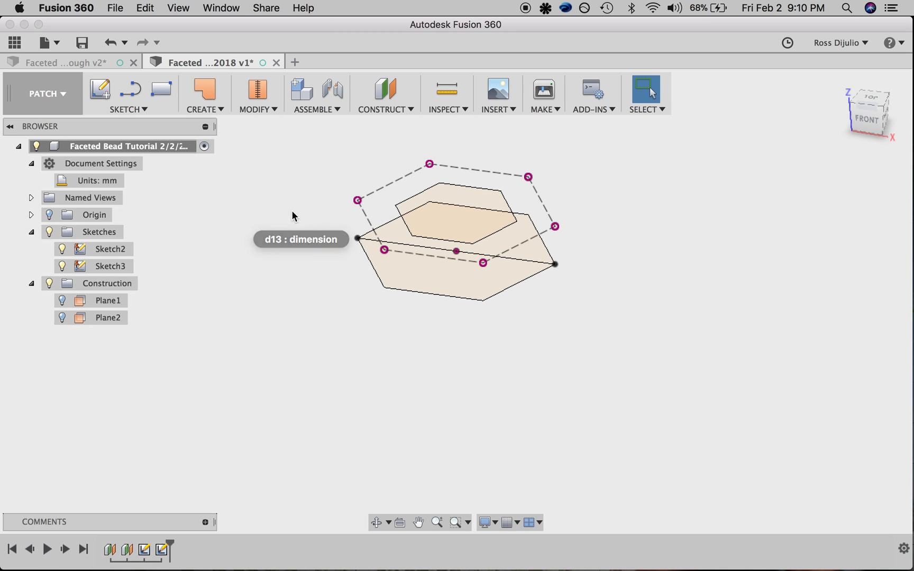
mouse_move(870, 126)
left_mouse_down()
mouse_move(851, 128)
mouse_move(859, 116)
mouse_move(870, 132)
left_mouse_up()
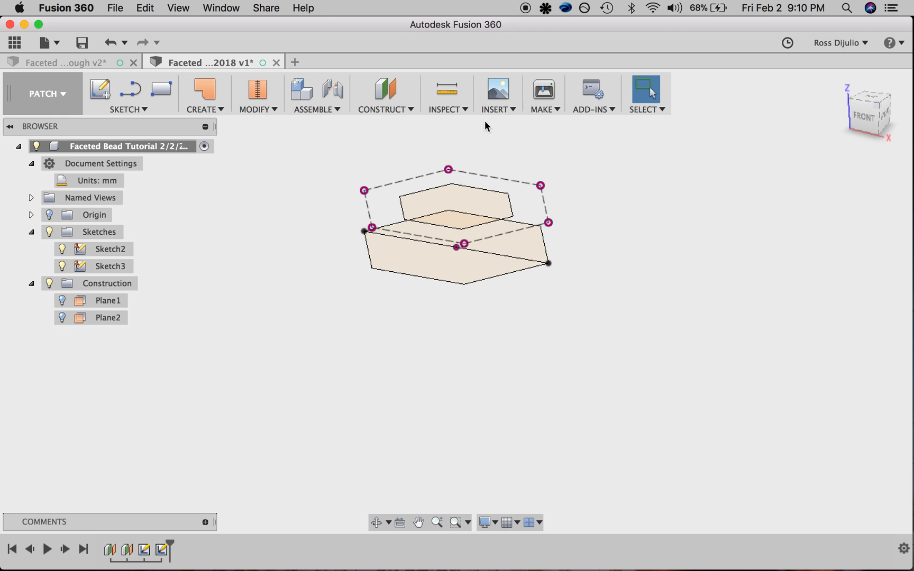
left_click(224, 108)
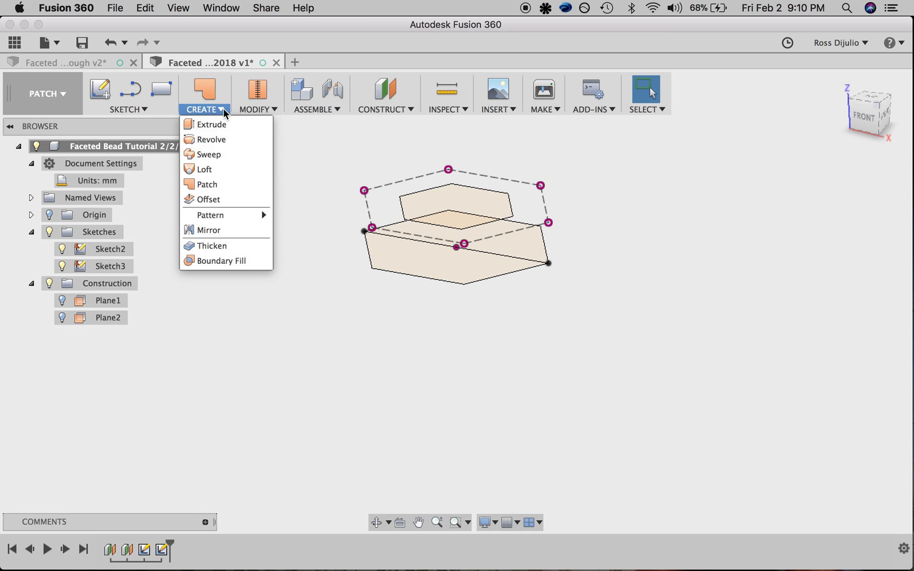
left_click(221, 169)
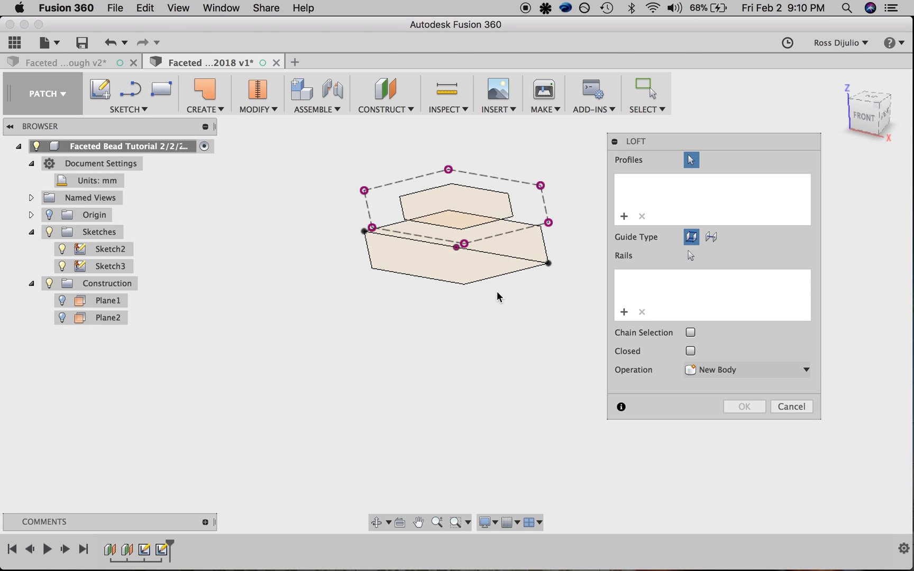
Step: Try a loft between the matching front edges of the inner upper hexagon and the lower hexagon, and remove both profiles
scroll(497, 297, "up", 3)
left_click(418, 207)
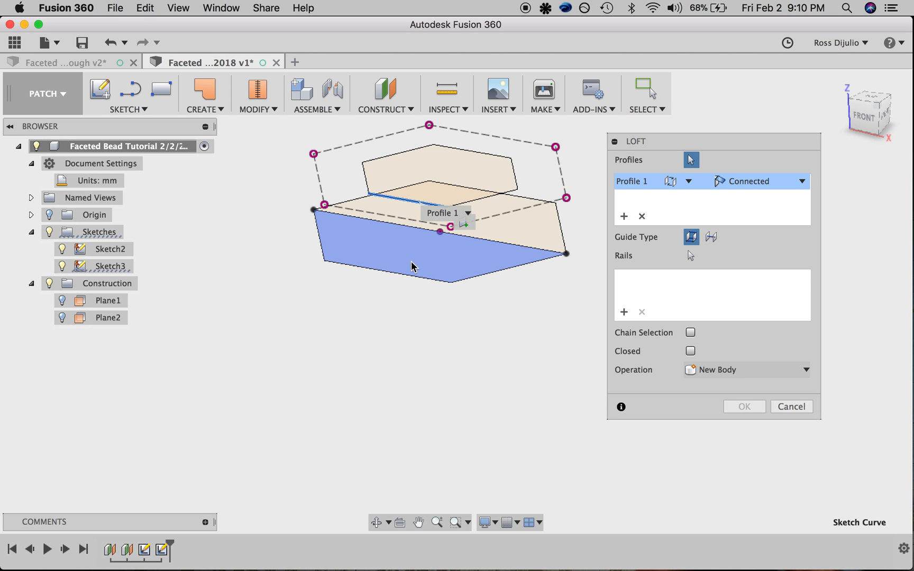
left_click(404, 279)
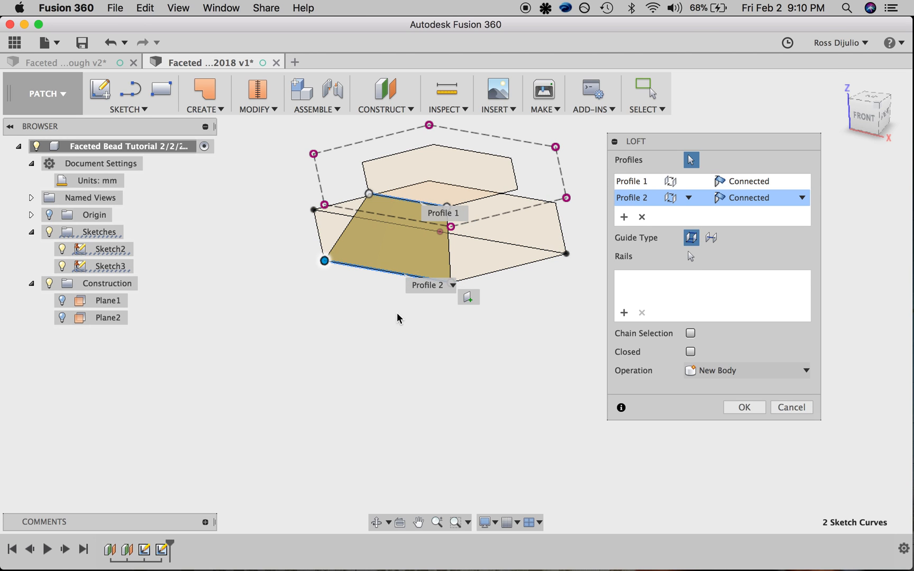
left_click(864, 123)
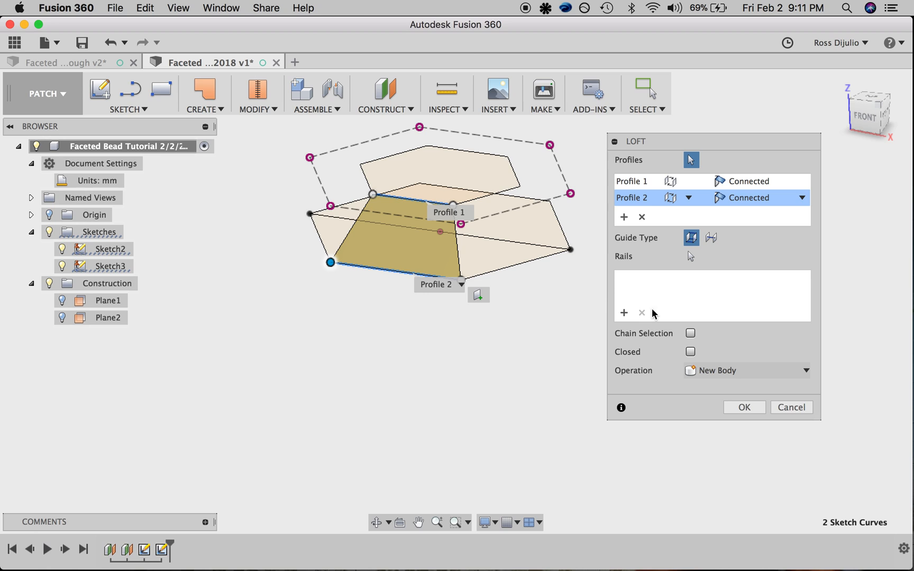
left_click(642, 217)
left_click(643, 218)
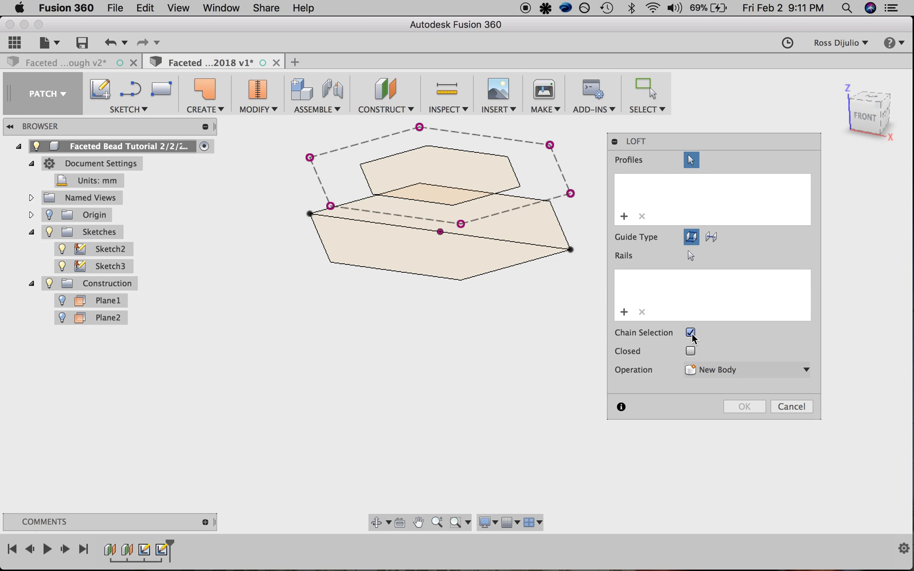
left_click(428, 205)
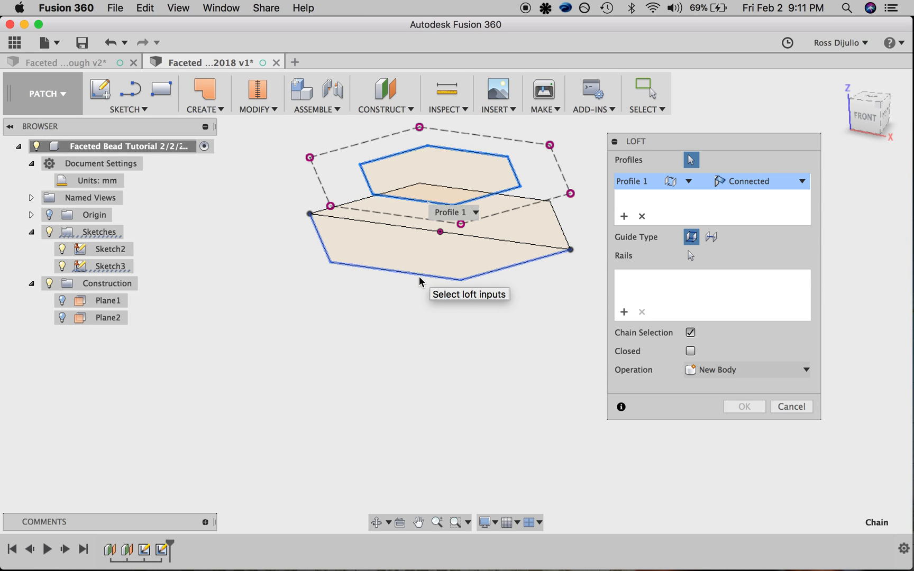
left_click(544, 259)
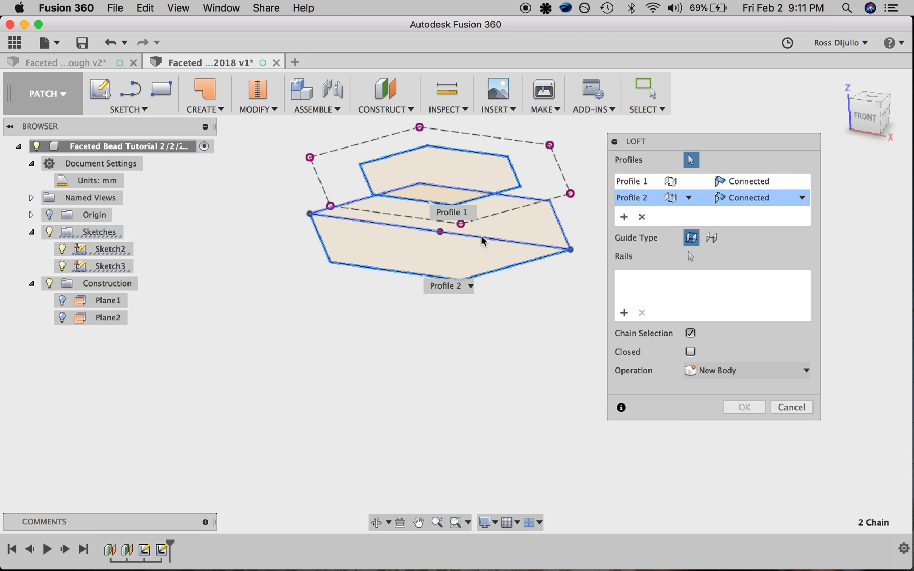
left_click(792, 407)
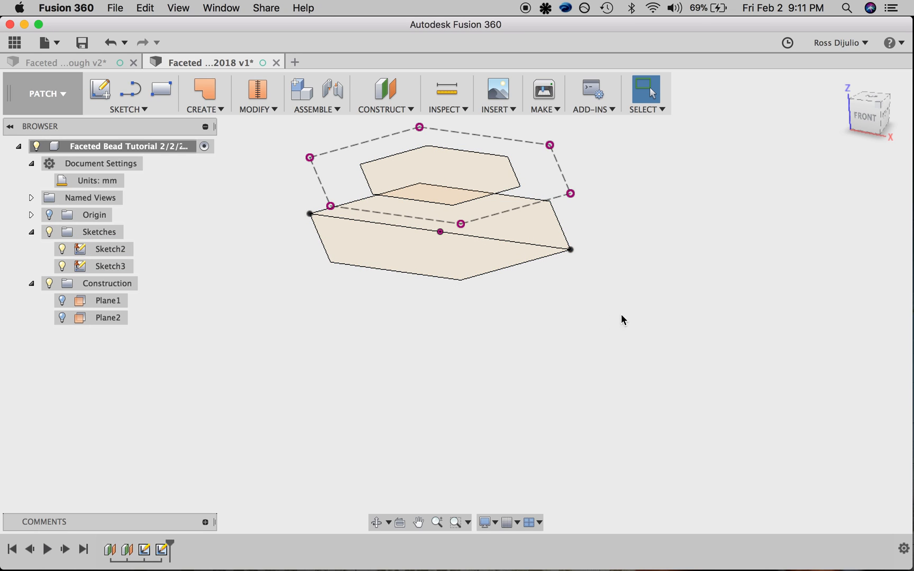
Step: Edit the lower hexagon sketch, Sketch2, converting its horizontal centre line to construction geometry, and finish the sketch
left_click(145, 550)
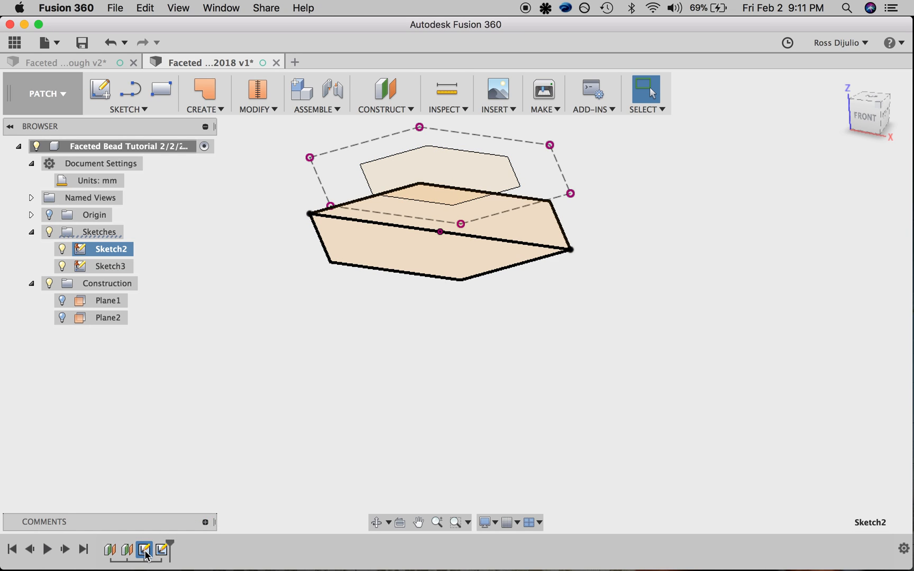
right_click(146, 553)
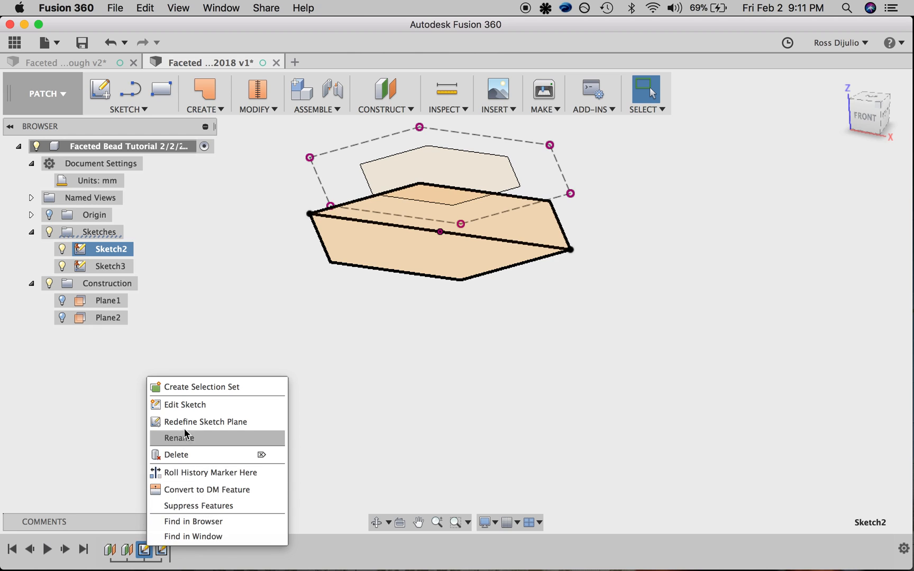
left_click(192, 410)
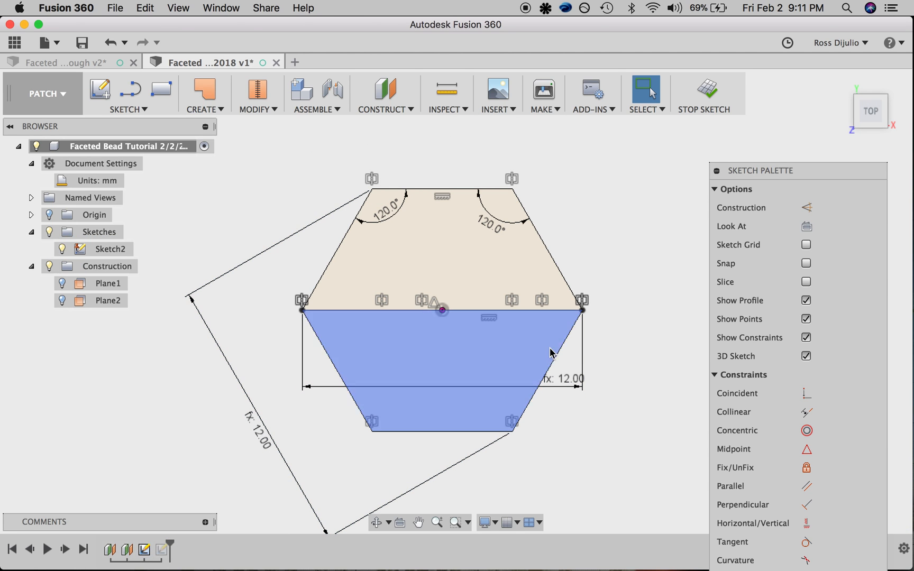
left_click(543, 311)
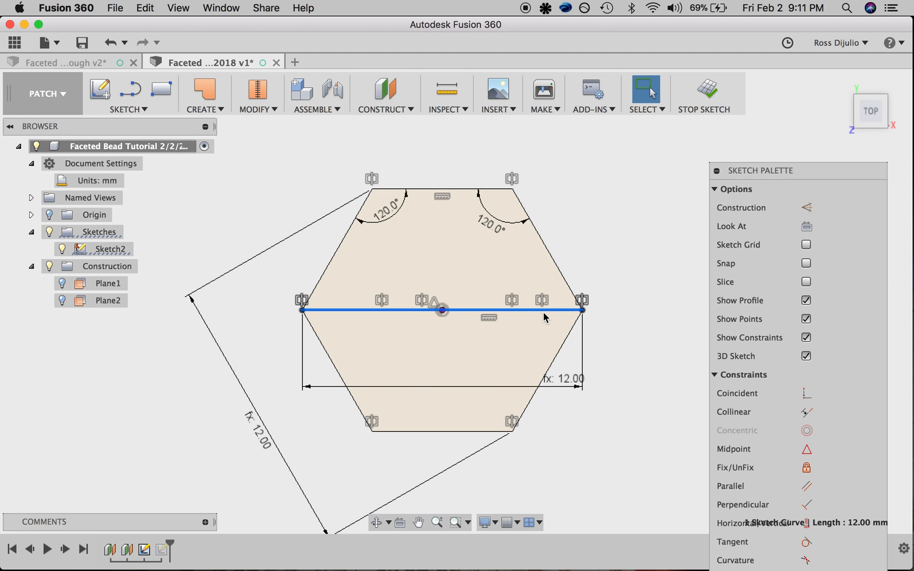
left_click(807, 208)
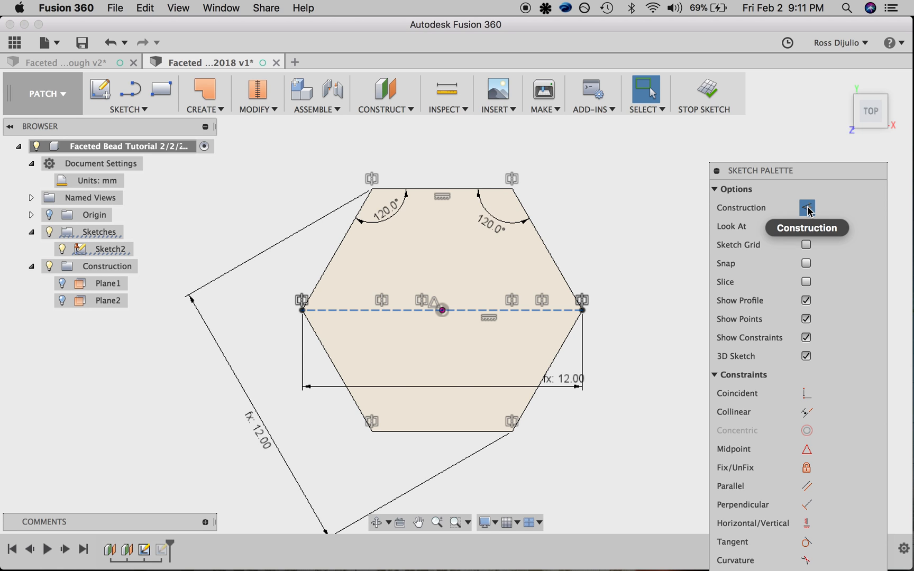
left_click(707, 91)
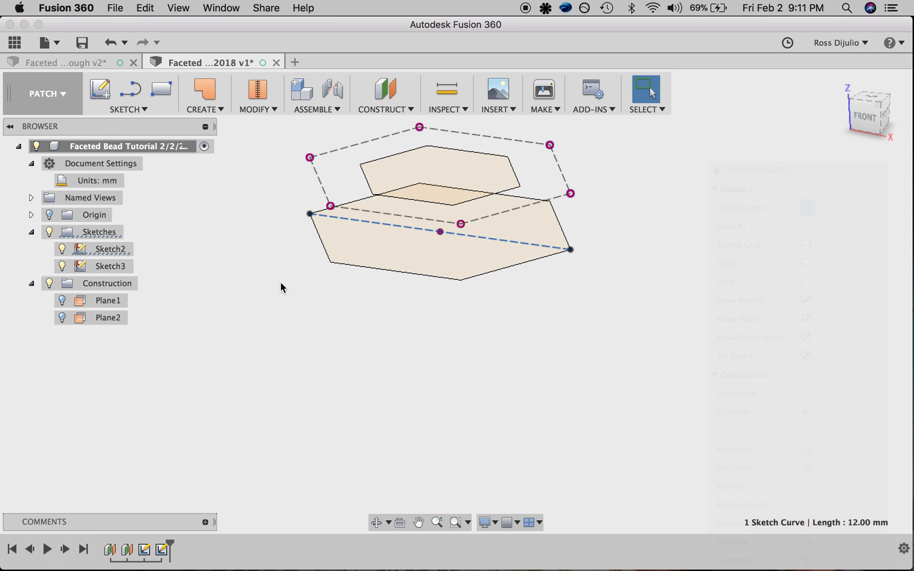
Step: Try a chained surface Loft between the inner upper hexagon and the front edges of the lower hexagon
left_click(213, 110)
left_click(221, 170)
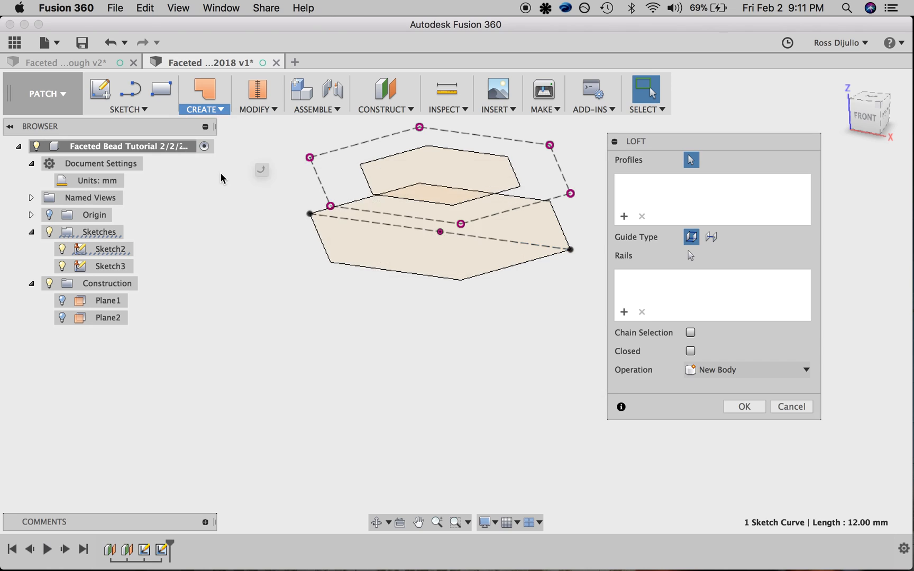
left_click(478, 203)
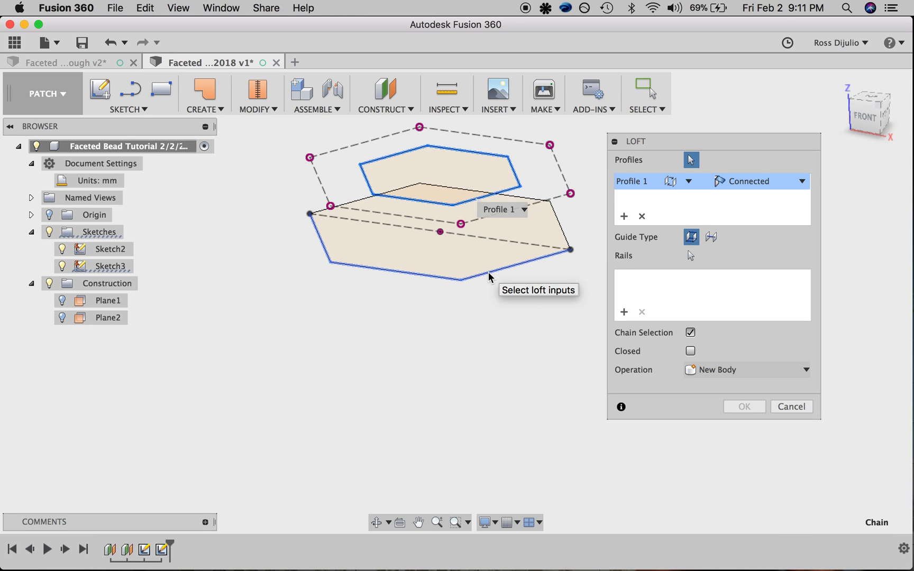
left_click(871, 106)
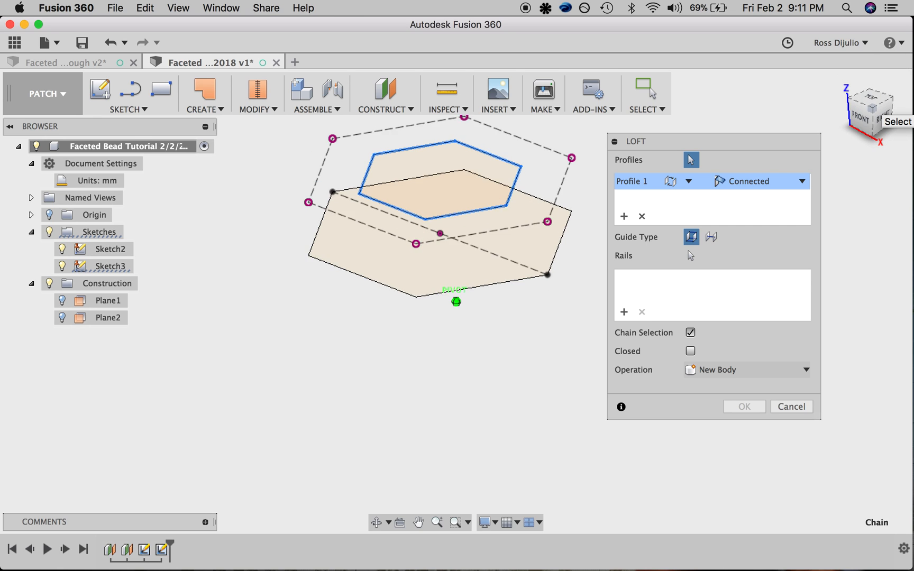
mouse_move(871, 111)
left_mouse_down()
mouse_move(773, 149)
mouse_move(848, 132)
left_mouse_up()
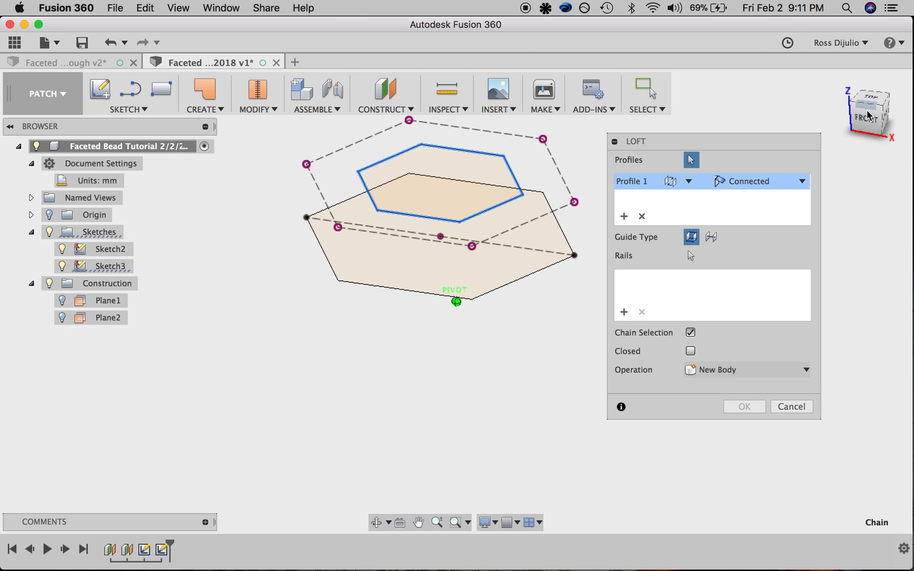
left_click(410, 300)
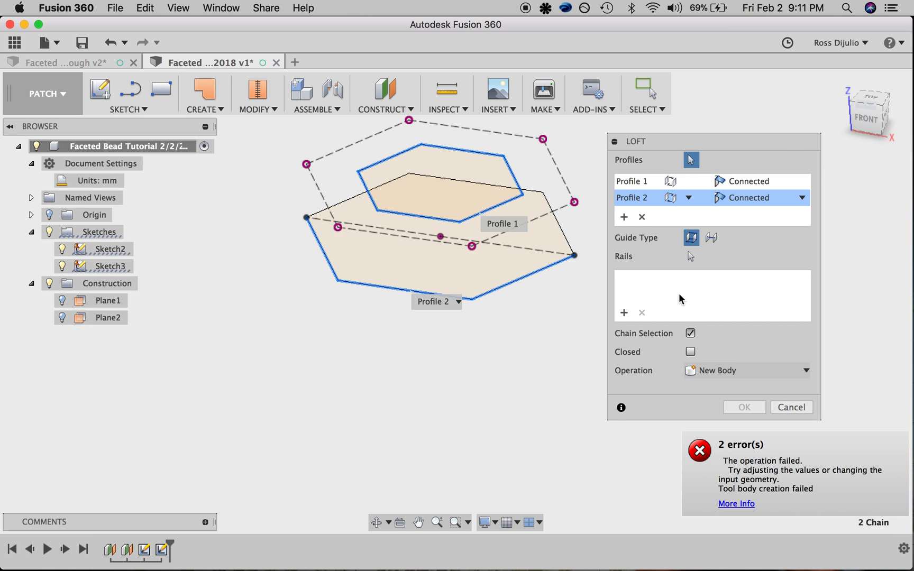
Step: Turn off chain selection in the loft and remove all of its selected profiles
left_click(691, 333)
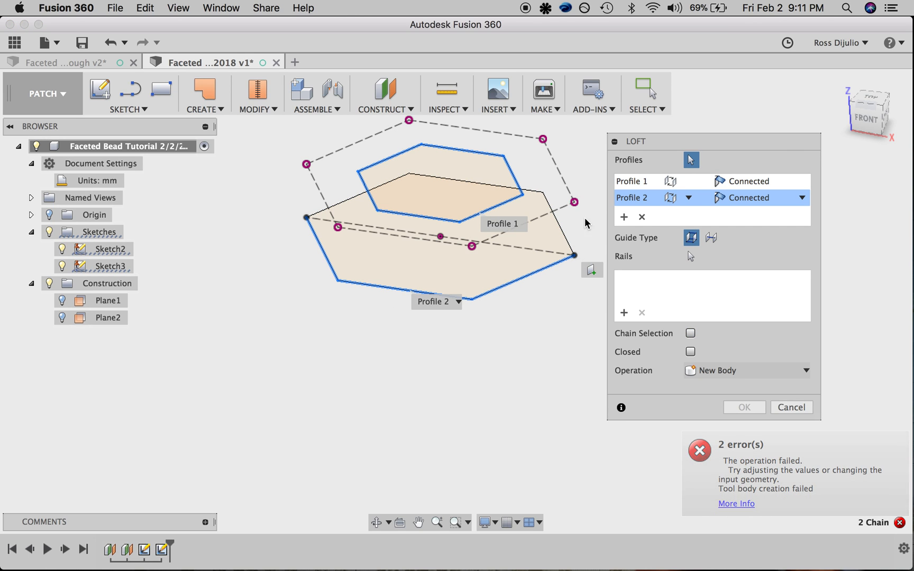
left_click(642, 217)
left_click(642, 217)
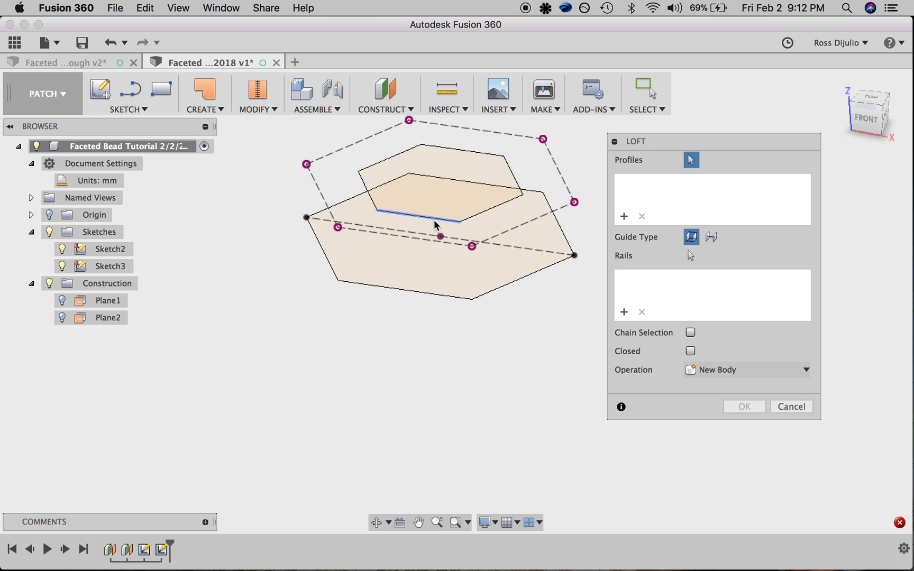
left_click(424, 291)
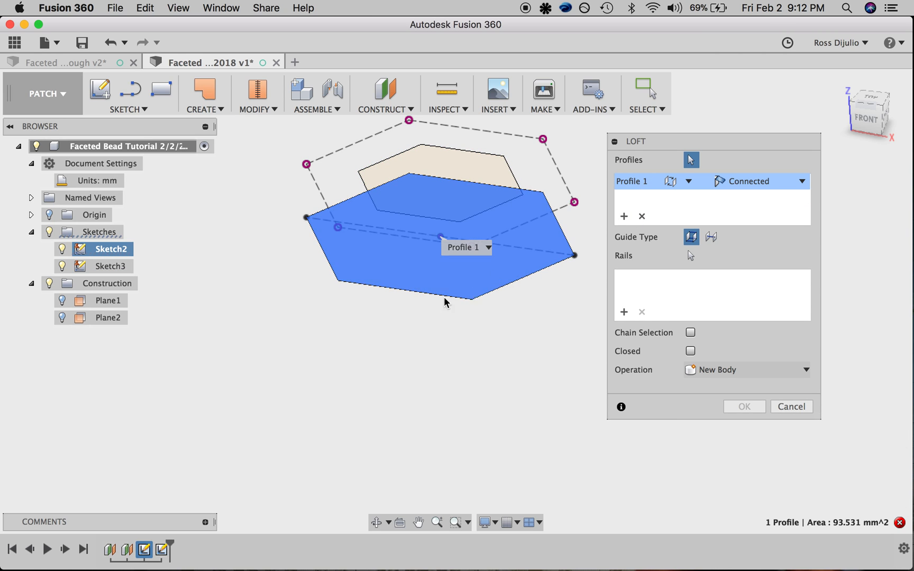
left_click(643, 217)
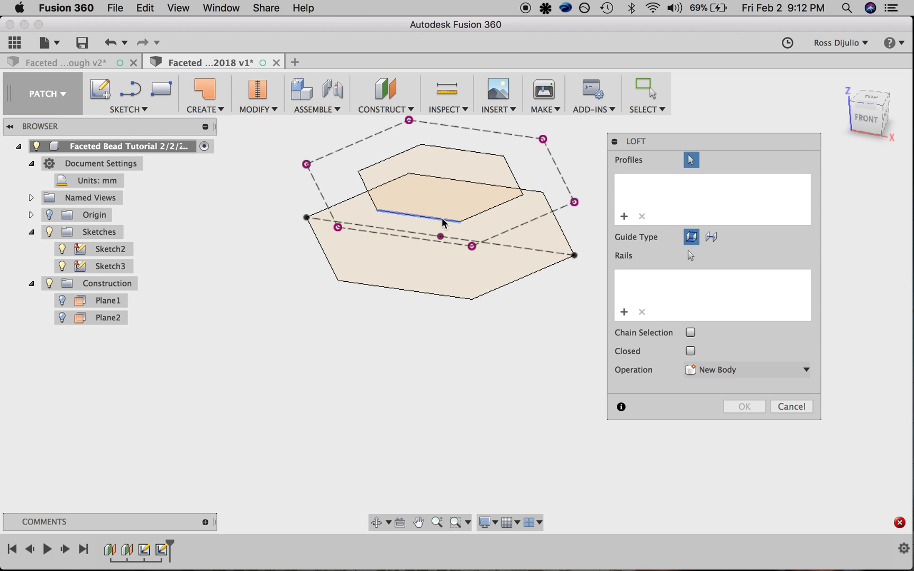
Step: Loft one facet as a new body between the two hexagons' matching front edges, and show Sketch2 and Sketch3 again
left_click(444, 222)
left_click(424, 296)
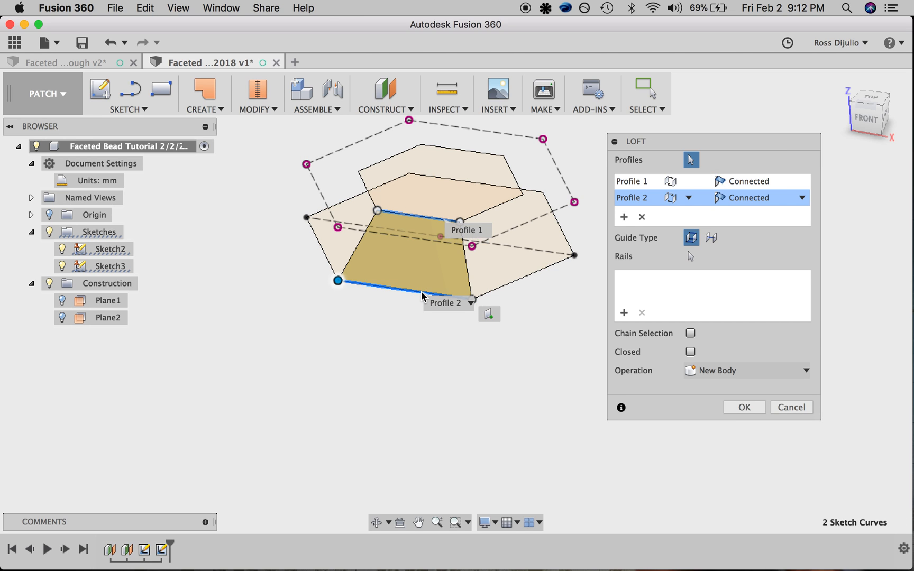
mouse_move(860, 113)
left_mouse_down()
mouse_move(850, 102)
mouse_move(848, 114)
left_mouse_up()
left_click(743, 407)
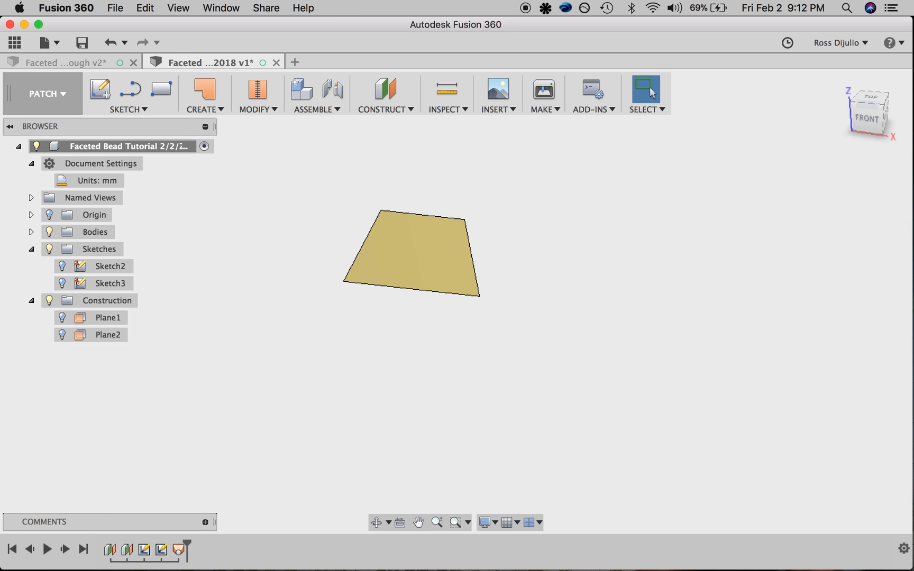
left_click(61, 267)
left_click(62, 284)
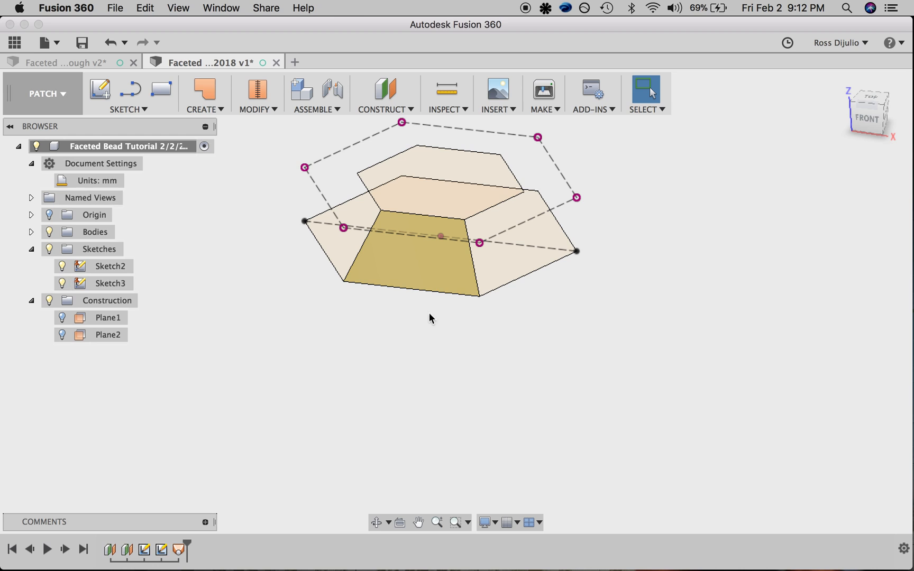
Step: Set up a full circular pattern of the lofted facet's face around the vertical Z axis
middle_click_drag(533, 323, 510, 296, "shift")
left_click_drag(873, 114, 875, 116)
left_click(222, 110)
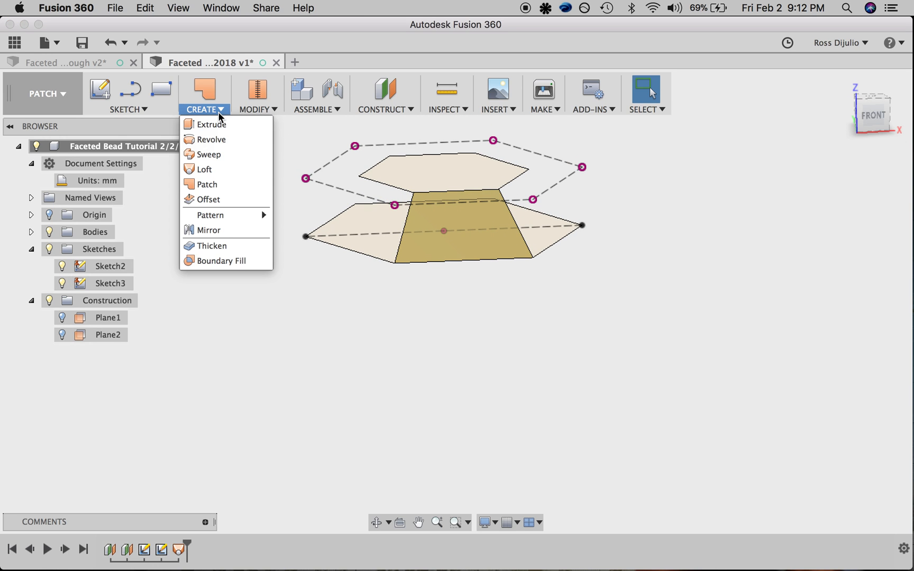
mouse_move(216, 221)
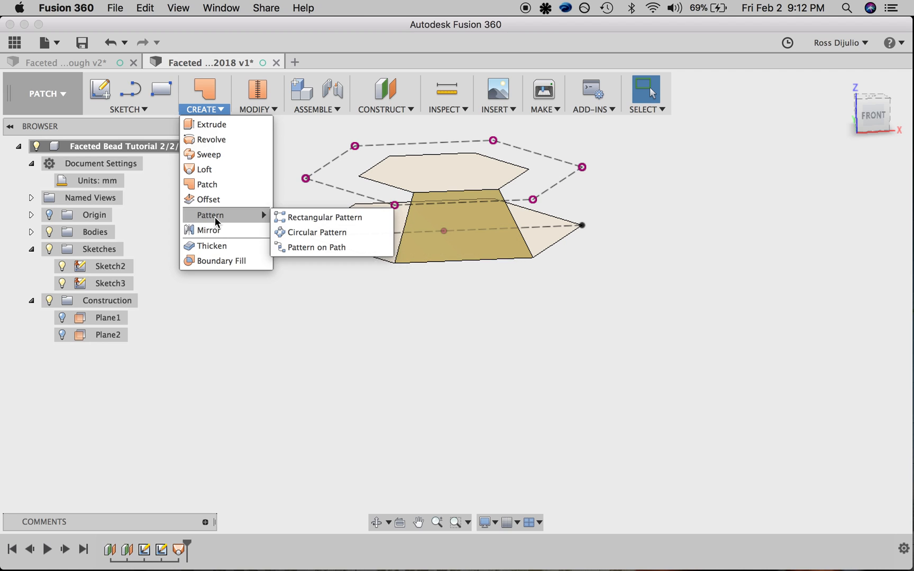
left_click(295, 232)
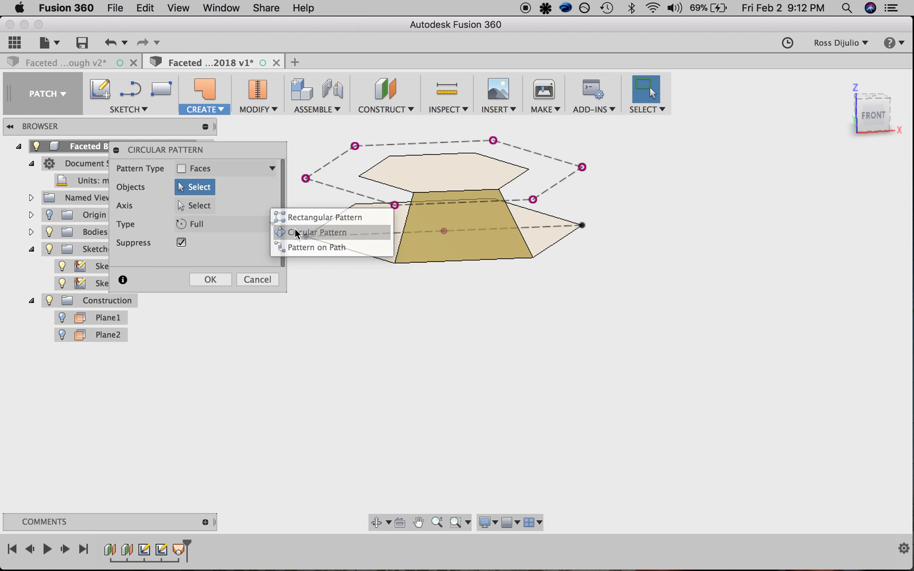
left_click(431, 233)
left_click(206, 211)
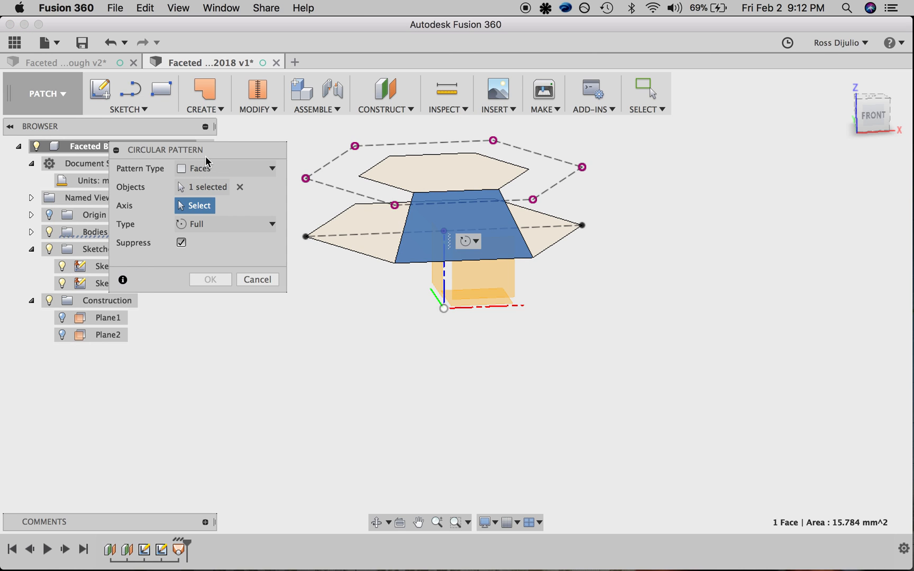
left_click_drag(208, 158, 257, 213)
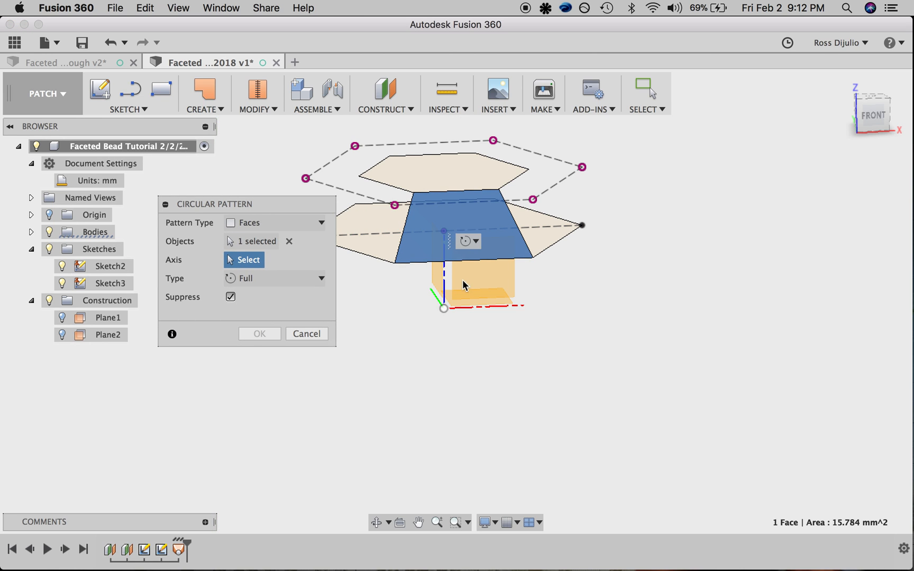
left_click(446, 288)
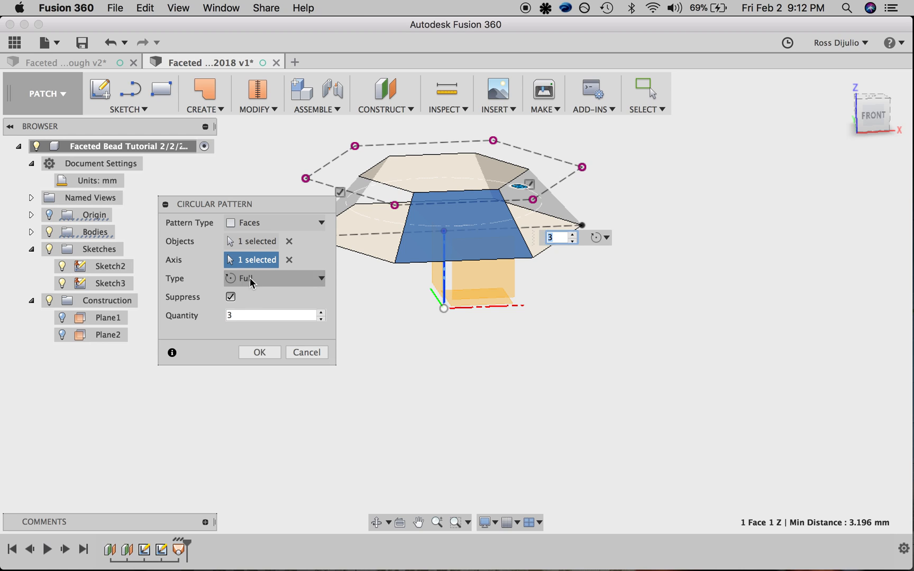
Step: Set the circular pattern quantity to 6 and create the facets all around the bead
mouse_move(857, 118)
left_mouse_down()
mouse_move(902, 108)
mouse_move(10, 117)
mouse_move(17, 122)
left_mouse_up()
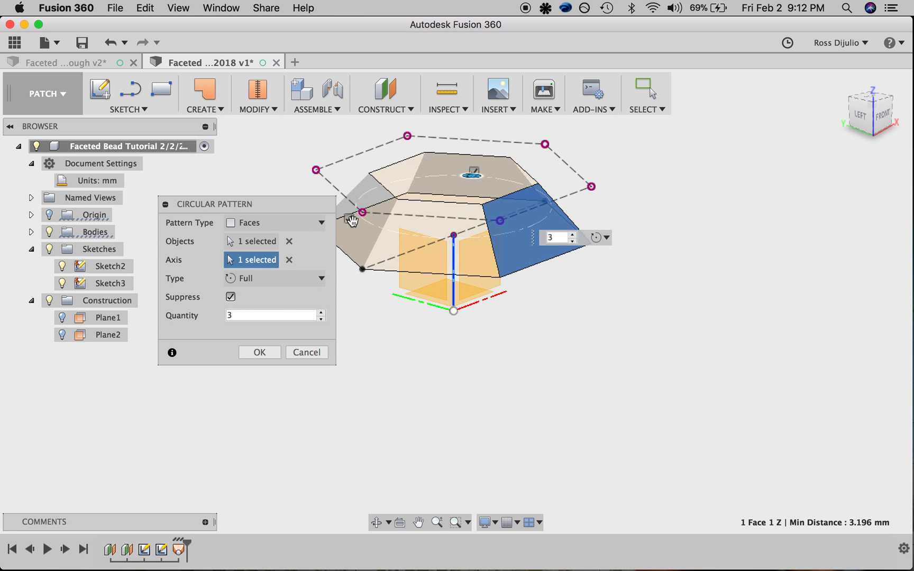
left_click(261, 311)
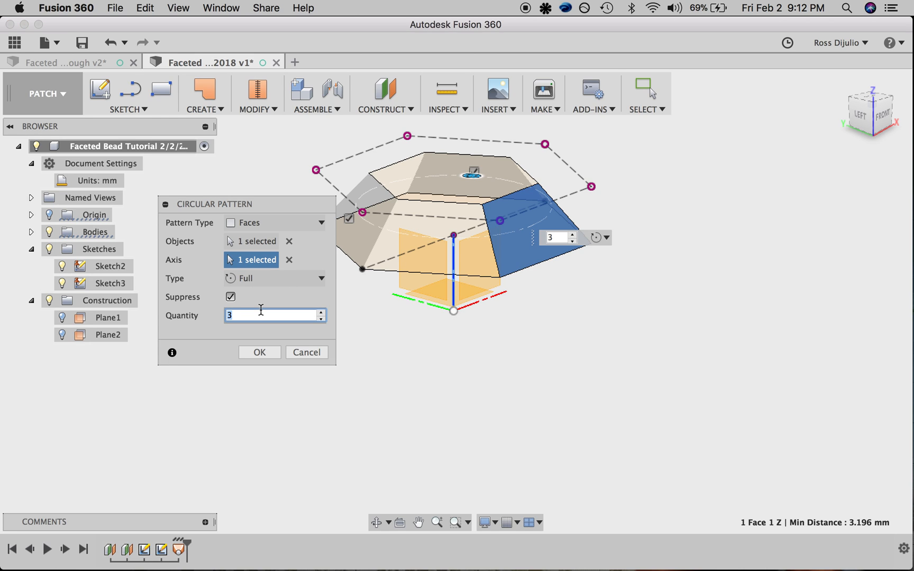
left_click(259, 352)
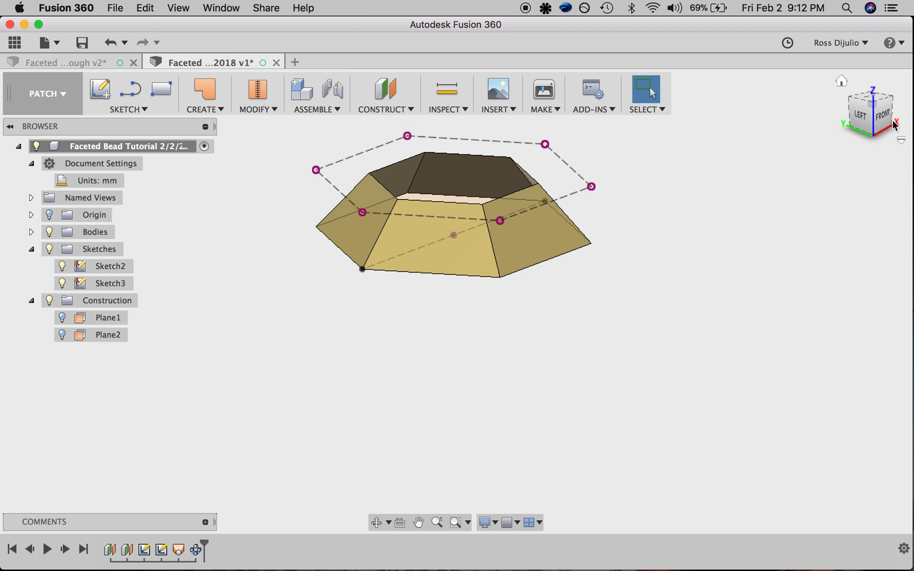
Step: Collapse the sketch list, list the facet bodies, and show the construction plane Plane1
mouse_move(886, 126)
left_mouse_down()
mouse_move(862, 136)
mouse_move(887, 65)
mouse_move(884, 85)
left_mouse_up()
left_click(31, 249)
left_click(31, 232)
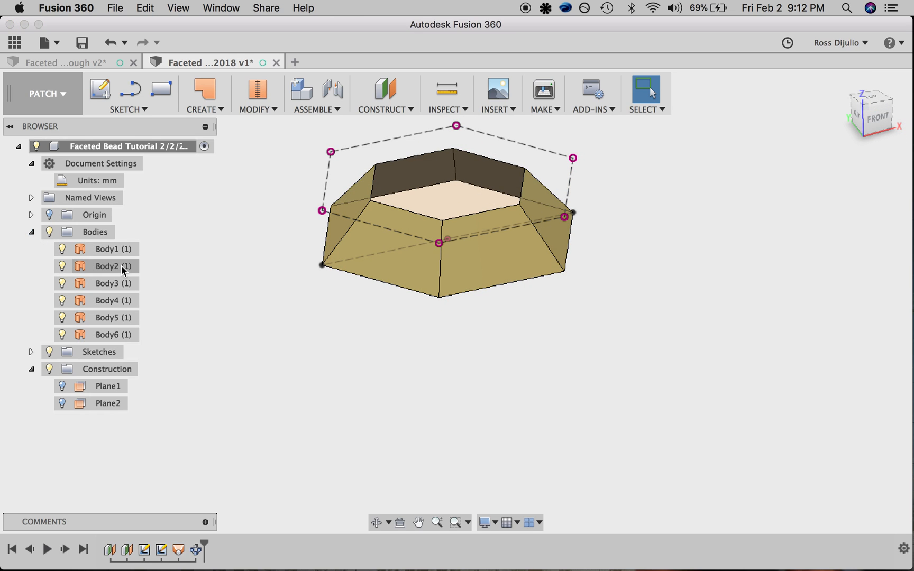
mouse_move(881, 121)
left_mouse_down()
mouse_move(902, 134)
mouse_move(835, 127)
left_mouse_up()
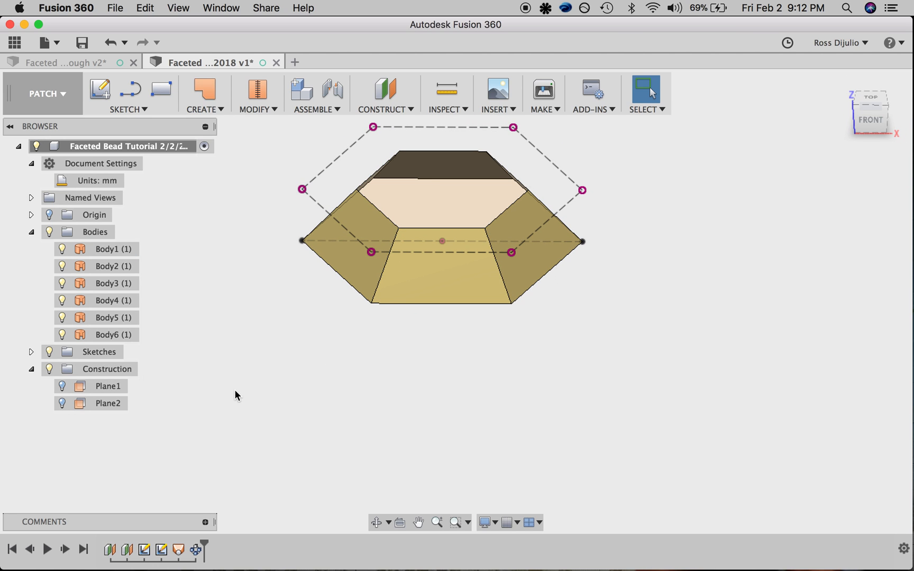
left_click(62, 391)
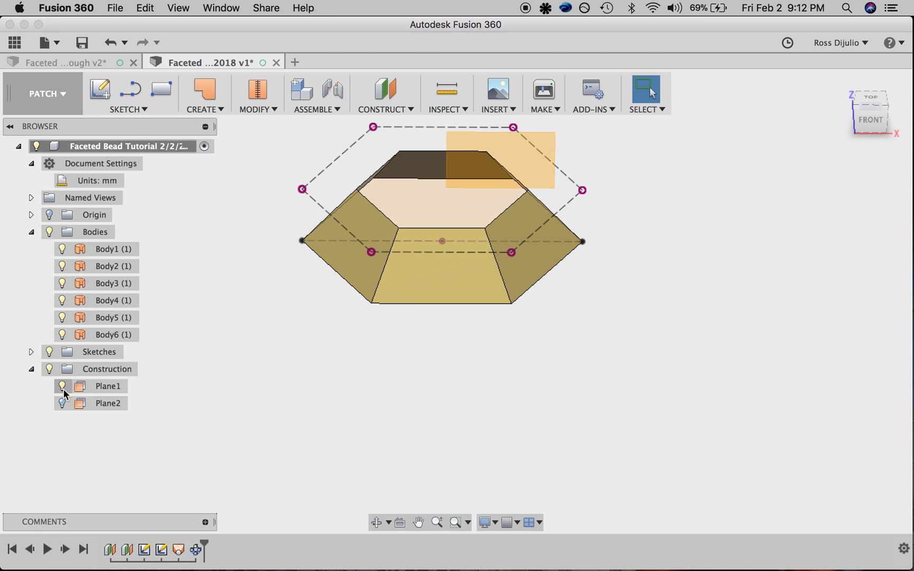
mouse_move(881, 123)
left_mouse_down()
mouse_move(843, 114)
mouse_move(845, 100)
mouse_move(867, 123)
left_mouse_up()
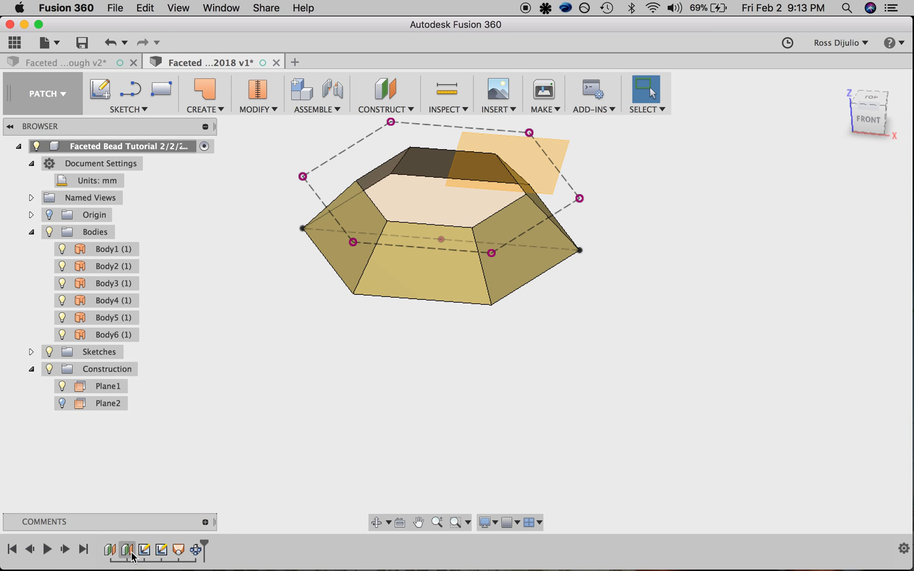
Step: Reopen Sketch3 for editing and draw a centre-diameter circle about 3.5 mm wide at the centre of the hexagons
right_click(159, 552)
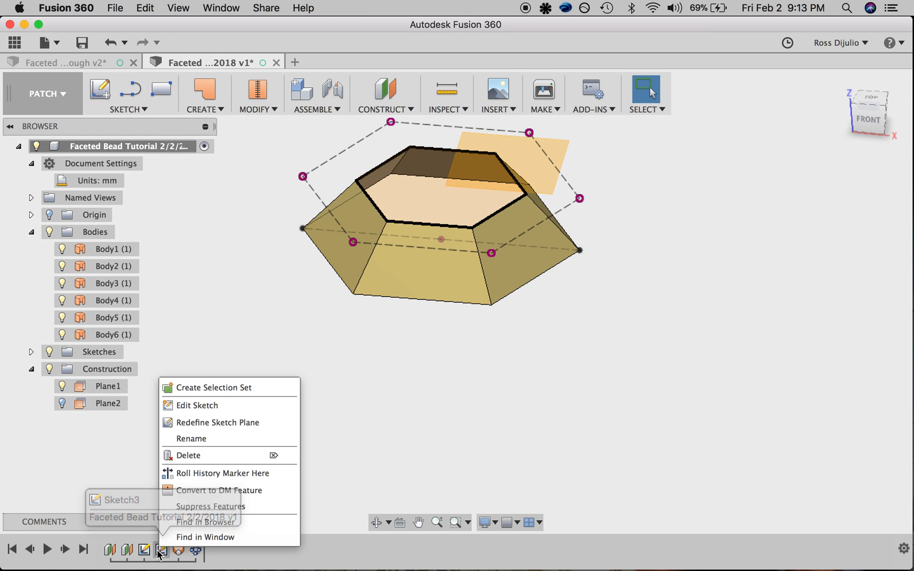
left_click(190, 410)
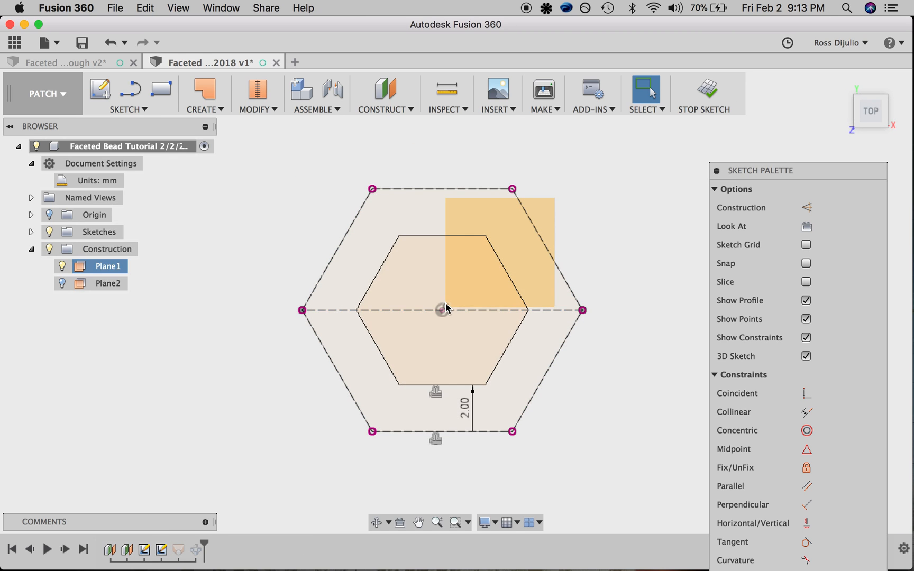
left_click(114, 111)
mouse_move(150, 170)
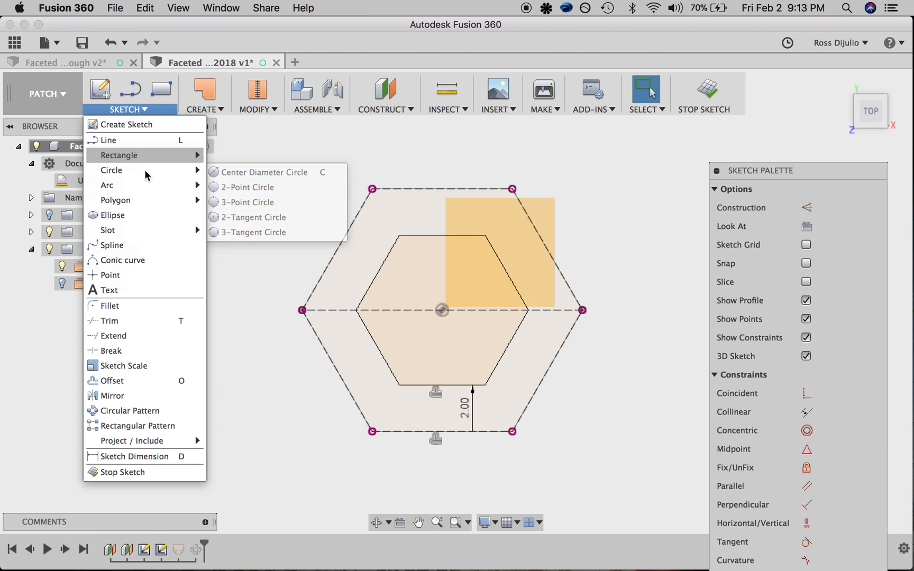
left_click(211, 175)
left_click(442, 311)
left_click(473, 285)
Step: Dimension the circle's diameter with the hole-size parameter, finish the sketch, and hide Plane1
left_click(142, 110)
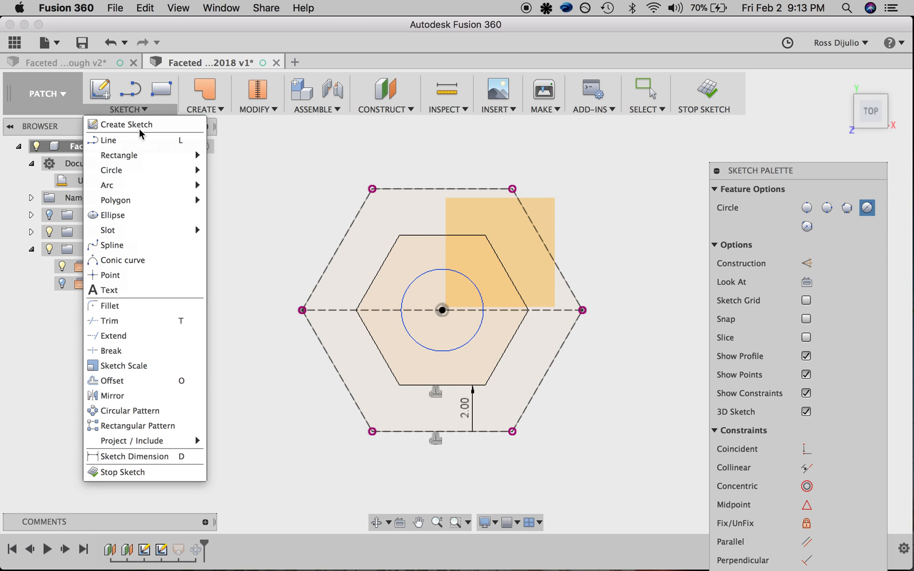
left_click(143, 456)
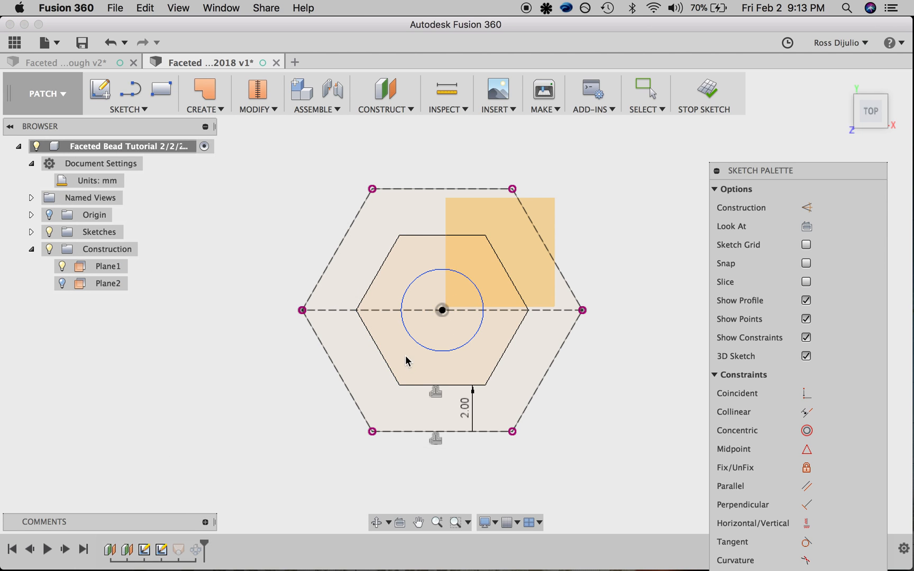
left_click(422, 348)
left_click(418, 362)
type("hol")
key("Return")
key("Return")
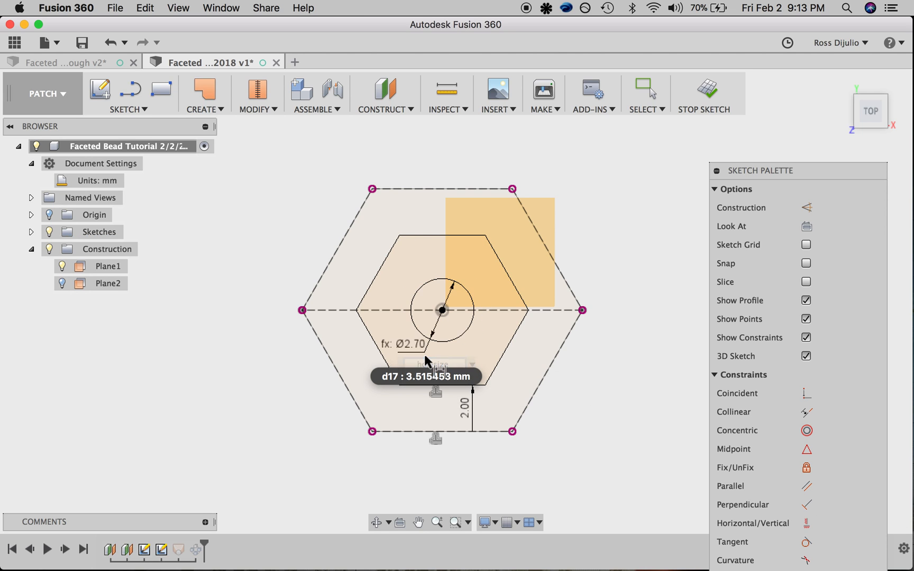
left_click(708, 91)
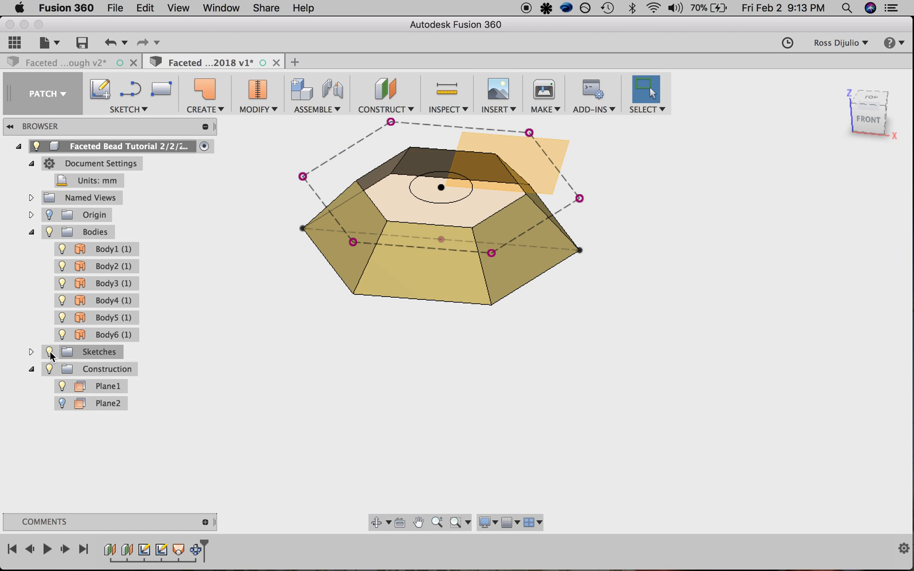
left_click(63, 387)
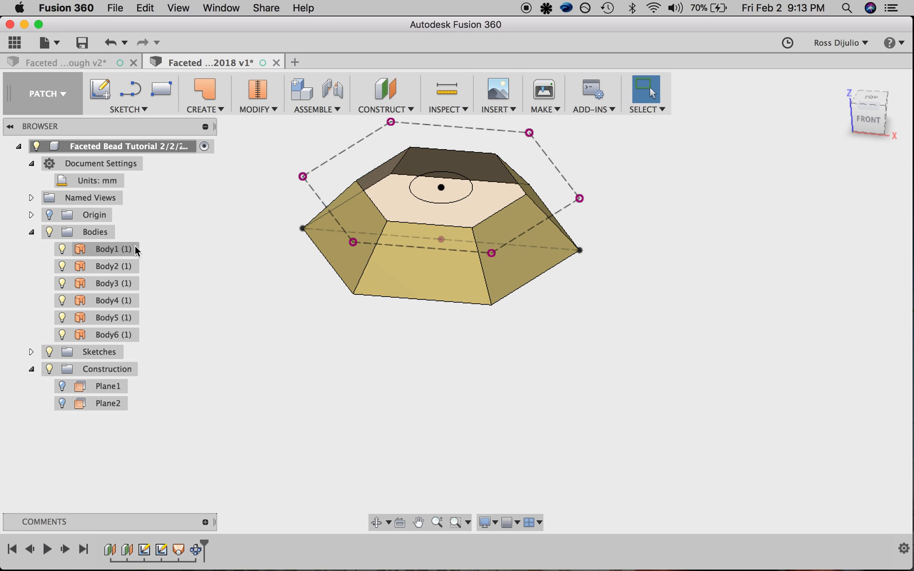
Step: Loft a new surface body between the inner hexagon and the hole circle to form the bead's flat face
left_click(202, 113)
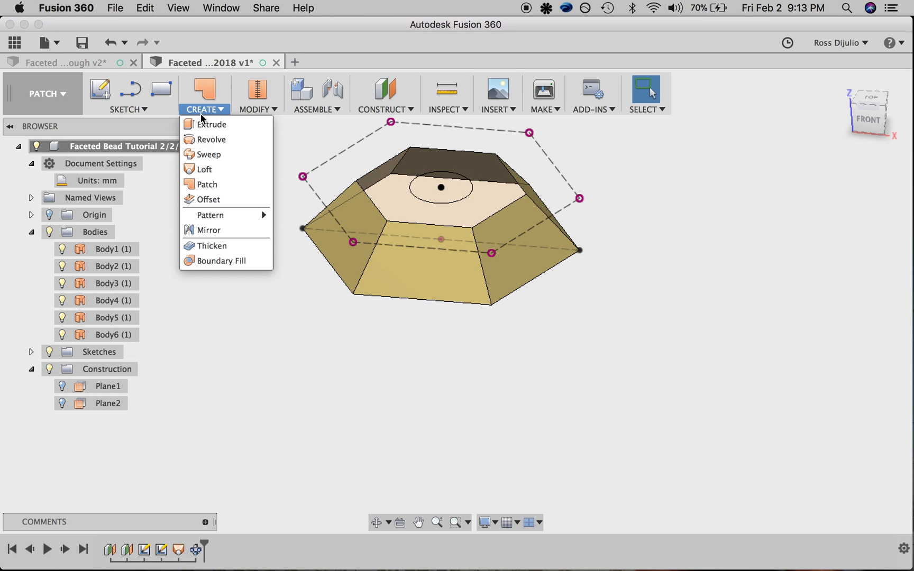
left_click(219, 169)
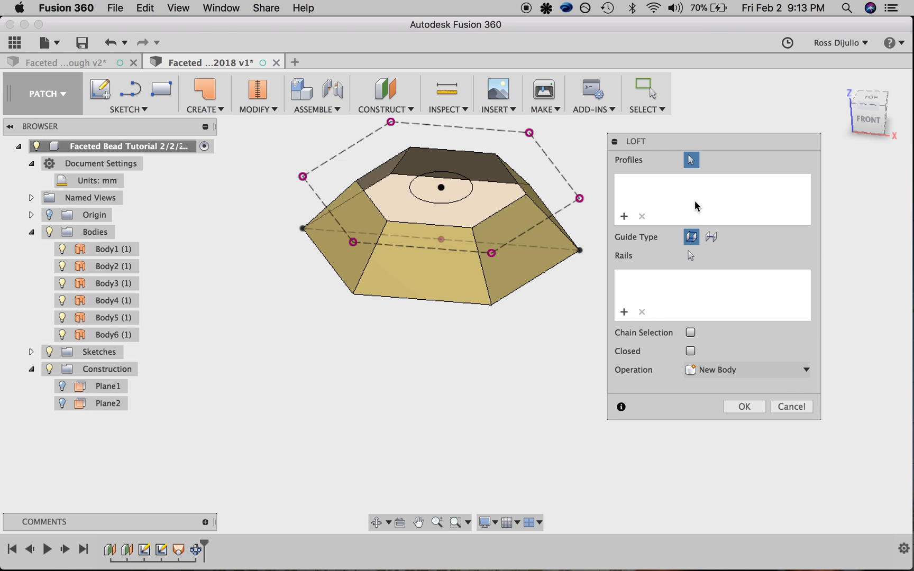
left_click(508, 212)
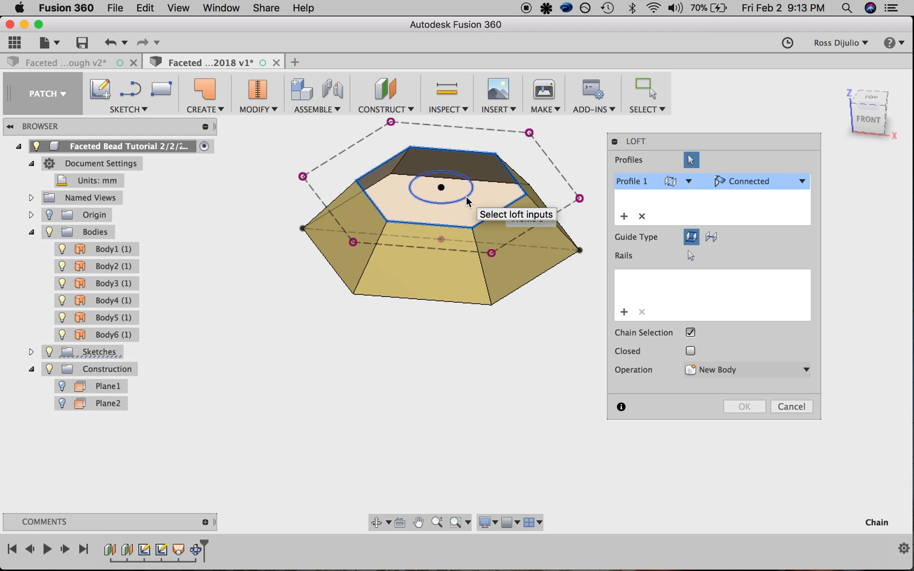
left_click(446, 204)
left_click(744, 407)
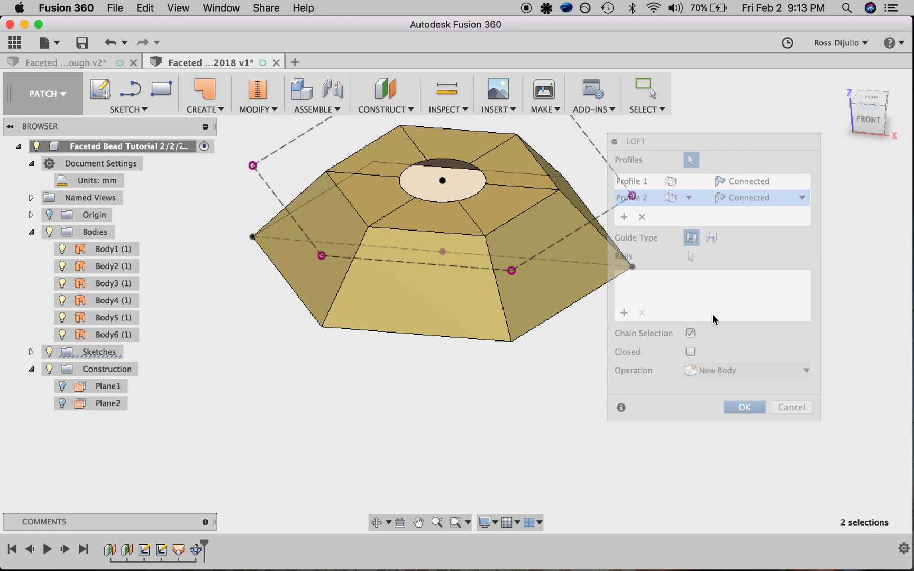
Step: Expand the sketch list and hide Sketch2 and Sketch3
mouse_move(883, 100)
left_mouse_down()
mouse_move(882, 87)
mouse_move(868, 104)
left_mouse_up()
left_click(31, 368)
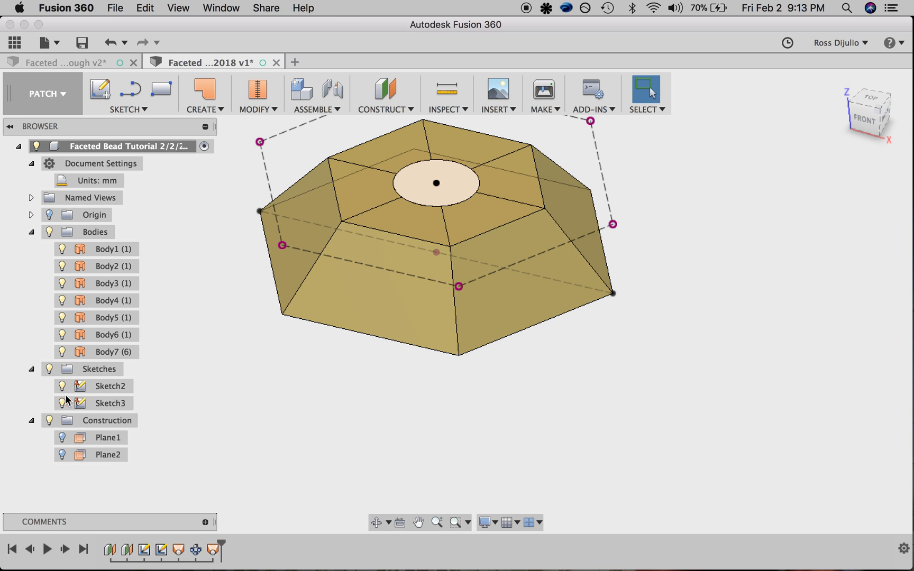
left_click(61, 403)
left_click(62, 386)
mouse_move(872, 120)
left_mouse_down()
mouse_move(900, 94)
mouse_move(895, 76)
mouse_move(882, 76)
mouse_move(851, 131)
mouse_move(860, 139)
mouse_move(873, 127)
mouse_move(867, 116)
mouse_move(883, 118)
left_mouse_up()
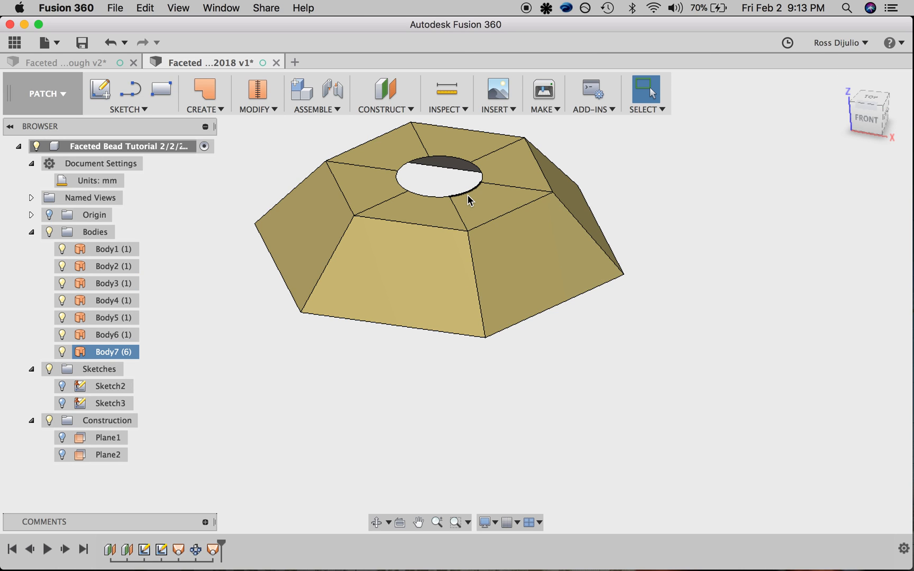
Step: Extrude the circular hole edge into the bead as a new surface body with a distance of dimension/2
left_click_drag(896, 128, 899, 62)
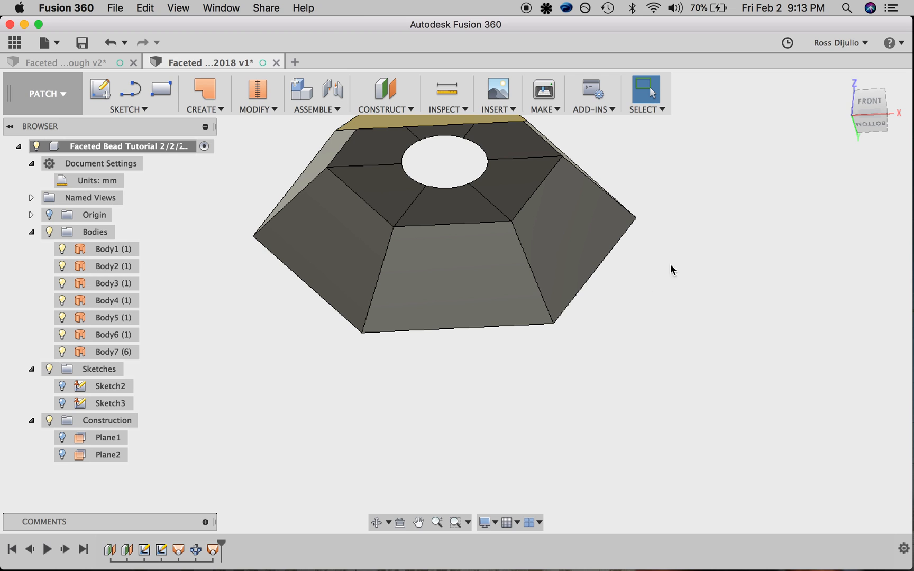
mouse_move(860, 110)
left_mouse_down()
mouse_move(841, 127)
mouse_move(835, 160)
mouse_move(861, 140)
mouse_move(842, 172)
mouse_move(855, 124)
mouse_move(854, 135)
left_mouse_up()
left_click(204, 109)
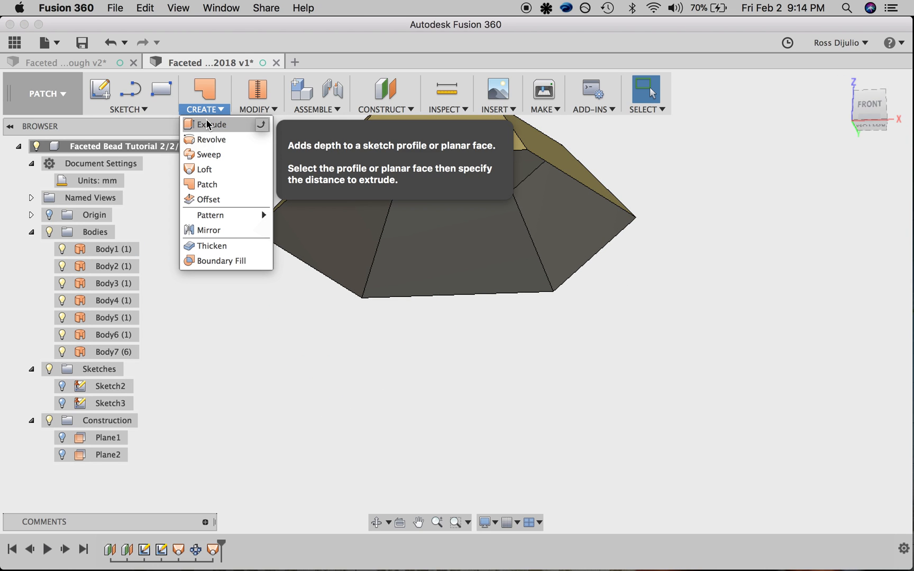
left_click(206, 124)
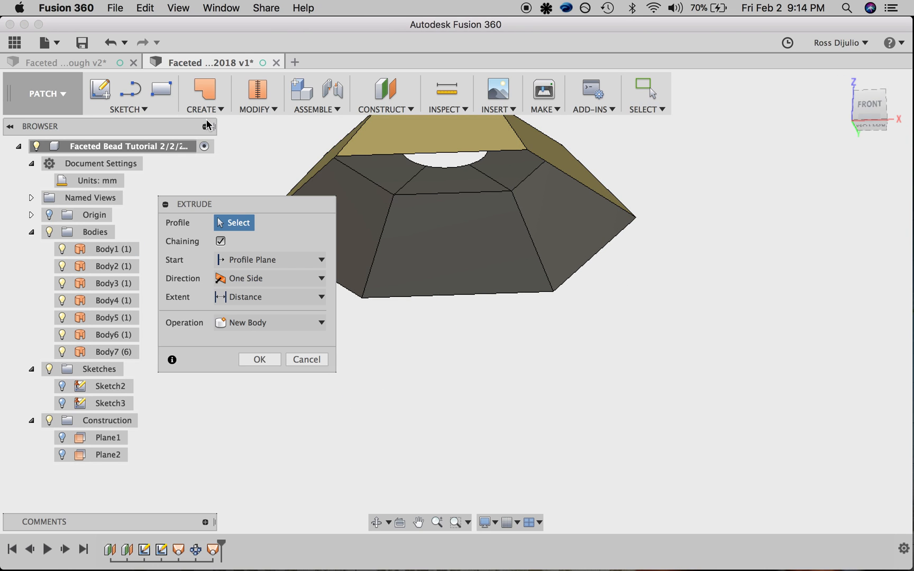
left_click(424, 169)
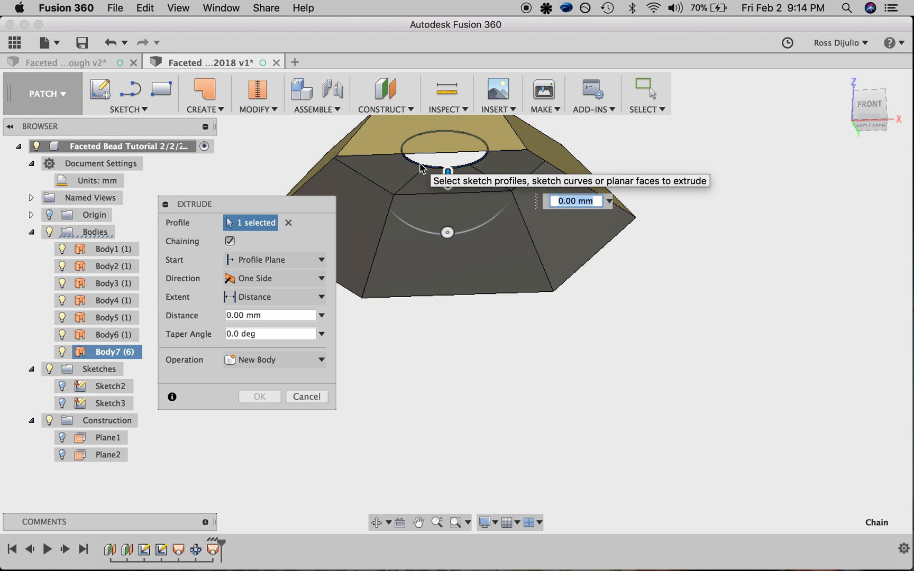
left_click(256, 315)
type("dm")
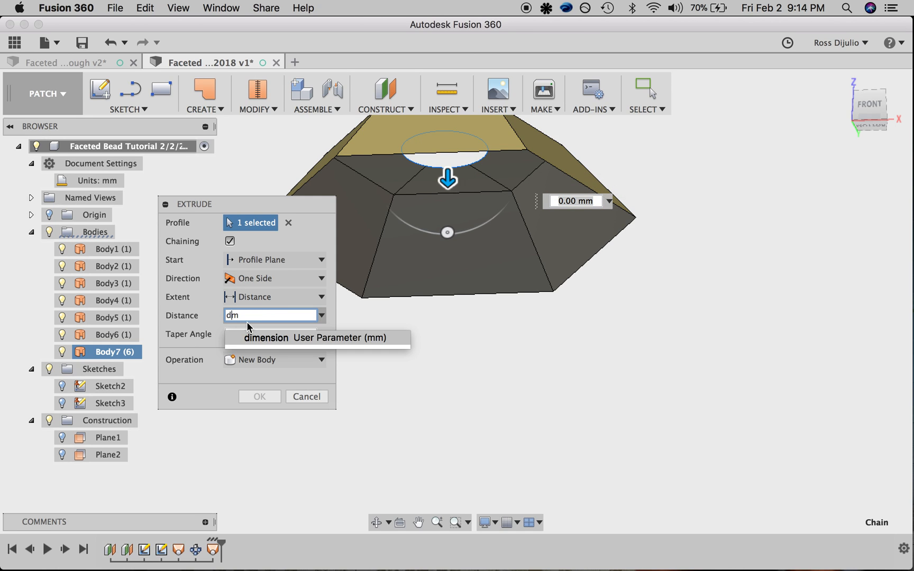
key("BackSpace")
key("Delete")
type("dimension/2")
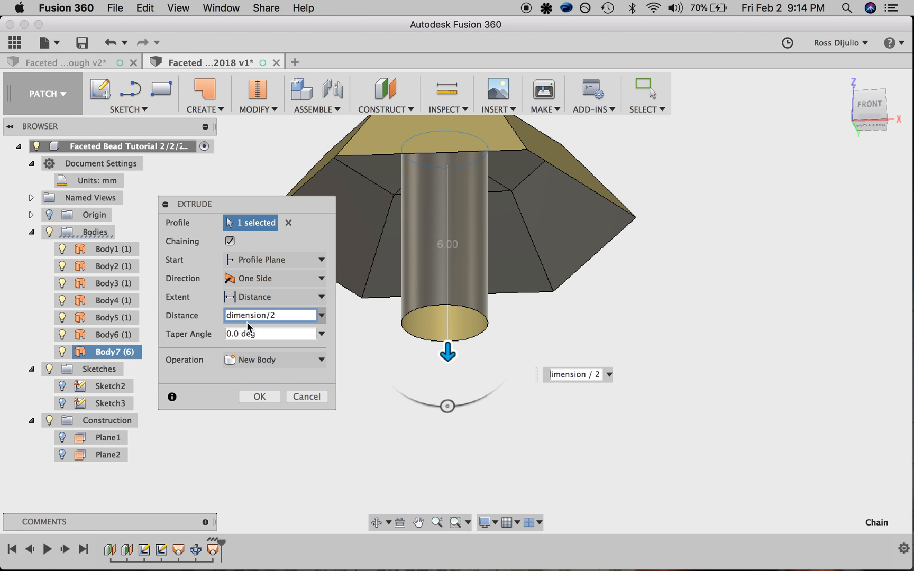
left_click(259, 397)
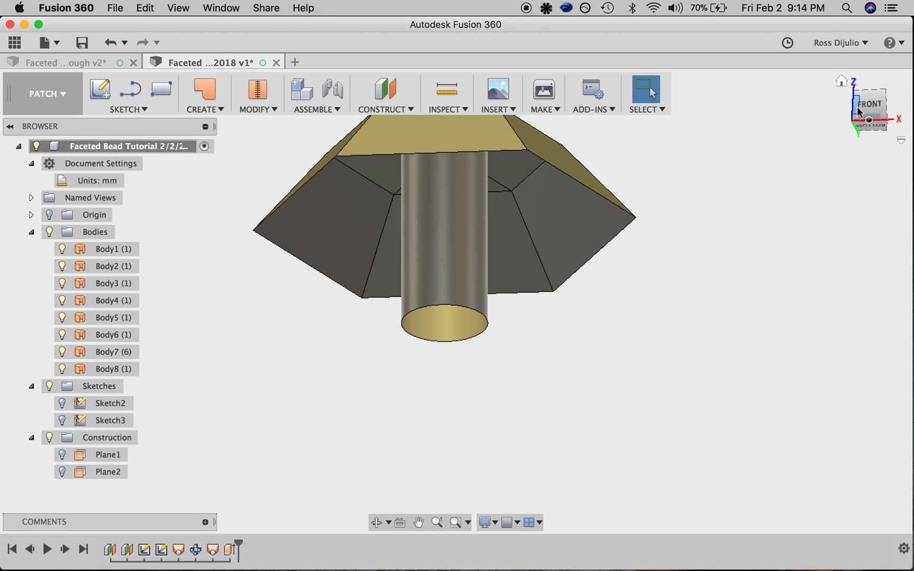
left_click(867, 106)
mouse_move(456, 302)
middle_mouse_down("shift")
mouse_move(484, 346)
mouse_move(472, 312)
middle_mouse_up("shift")
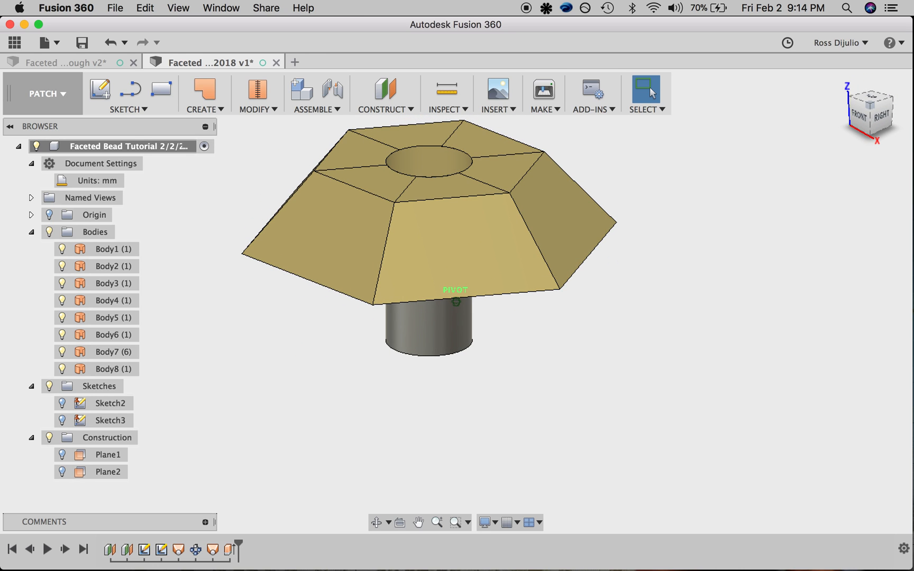
left_click(121, 250)
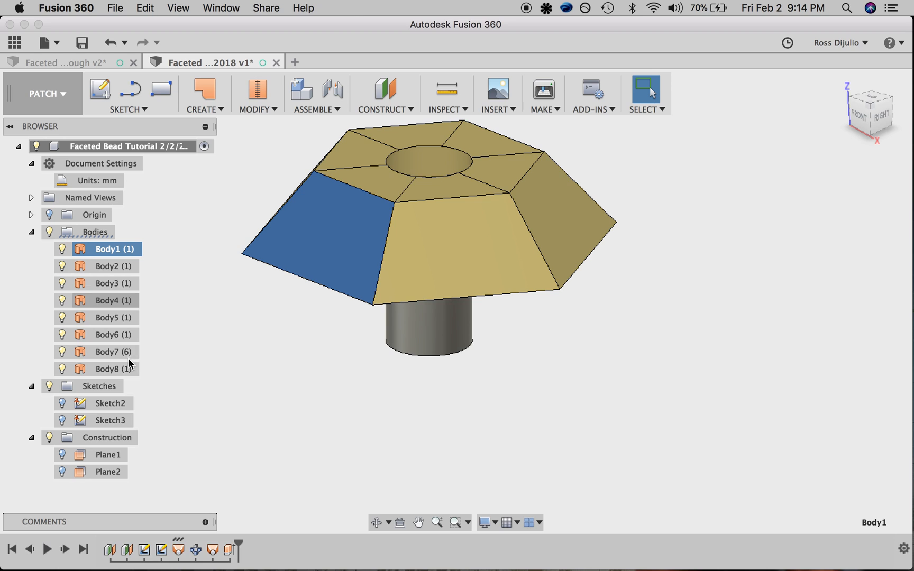
left_click(119, 370, "super")
left_click(119, 370, "shift")
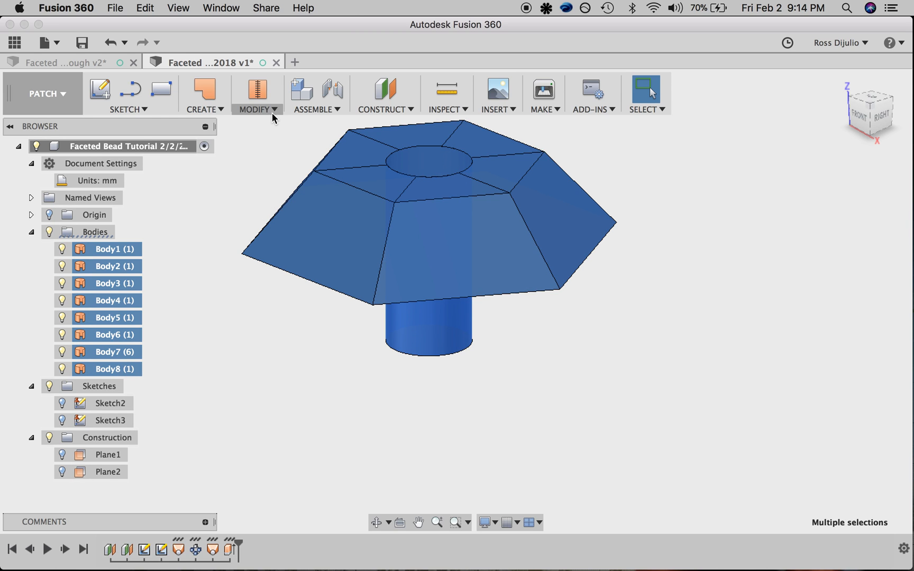
left_click(285, 253)
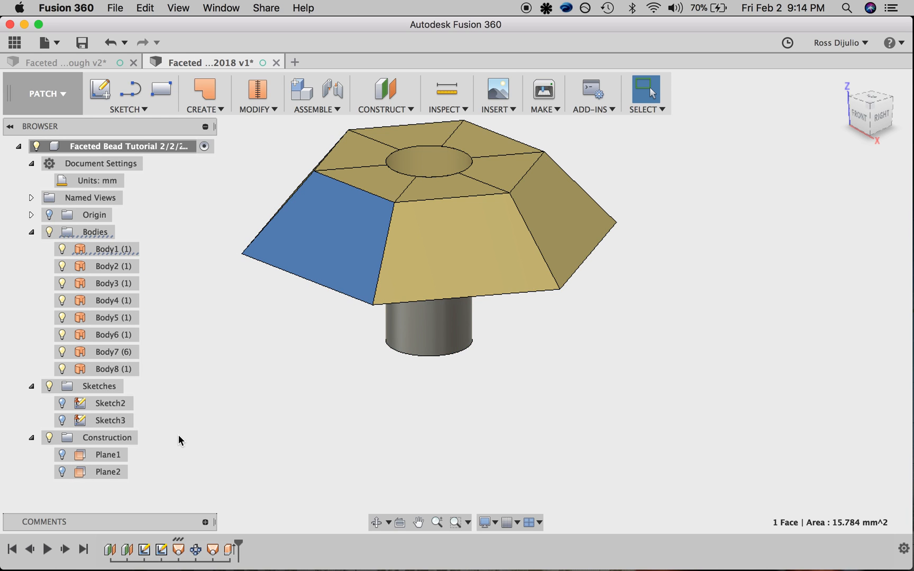
left_click(406, 258)
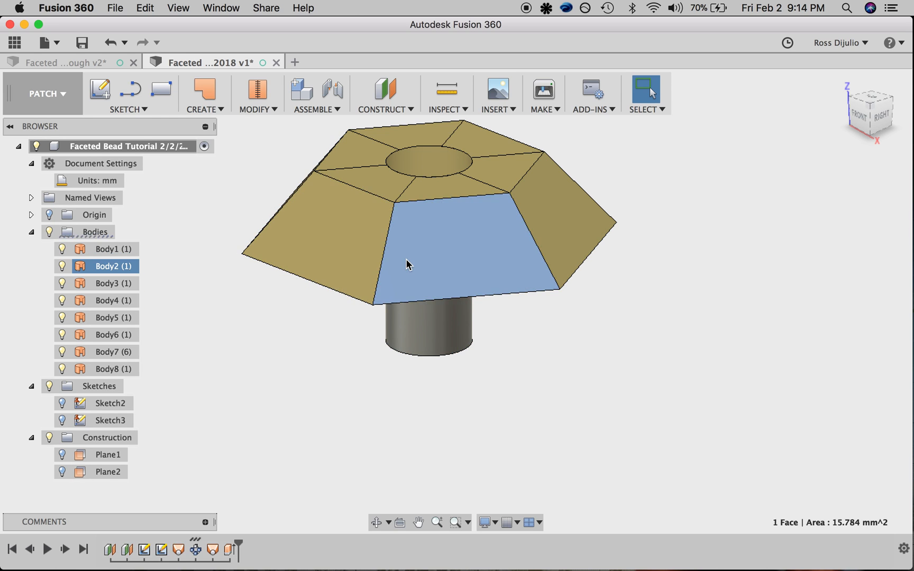
Step: Stitch all eight surface bodies, Body1 through Body8, into one body with a 1.00 mm tolerance
left_click(121, 249)
left_click(117, 372, "shift")
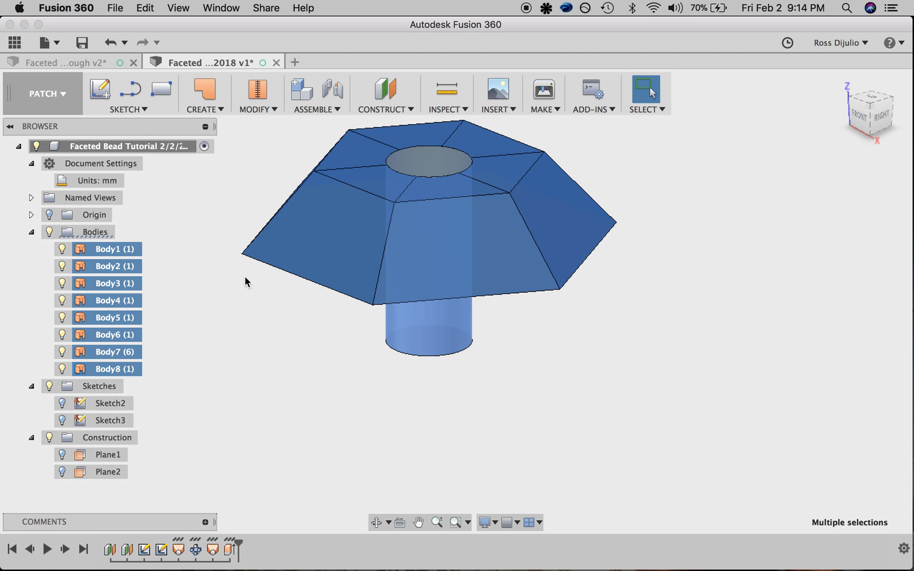
left_click(271, 112)
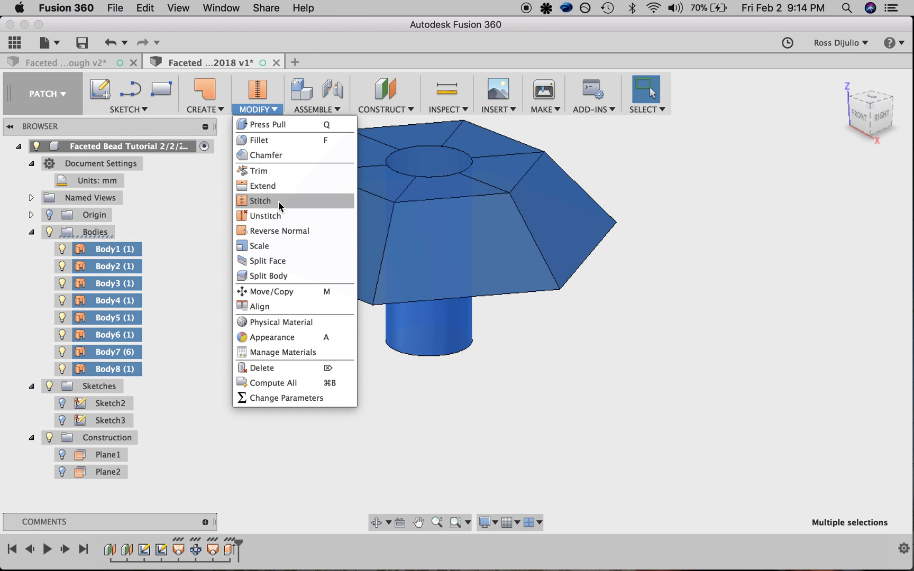
left_click(278, 201)
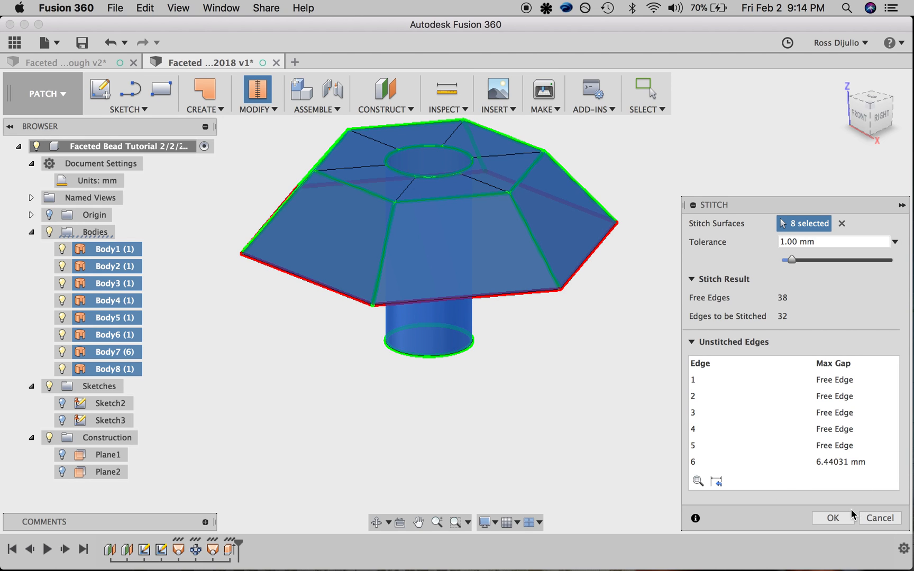
left_click(842, 519)
left_click(510, 275)
left_click(608, 469)
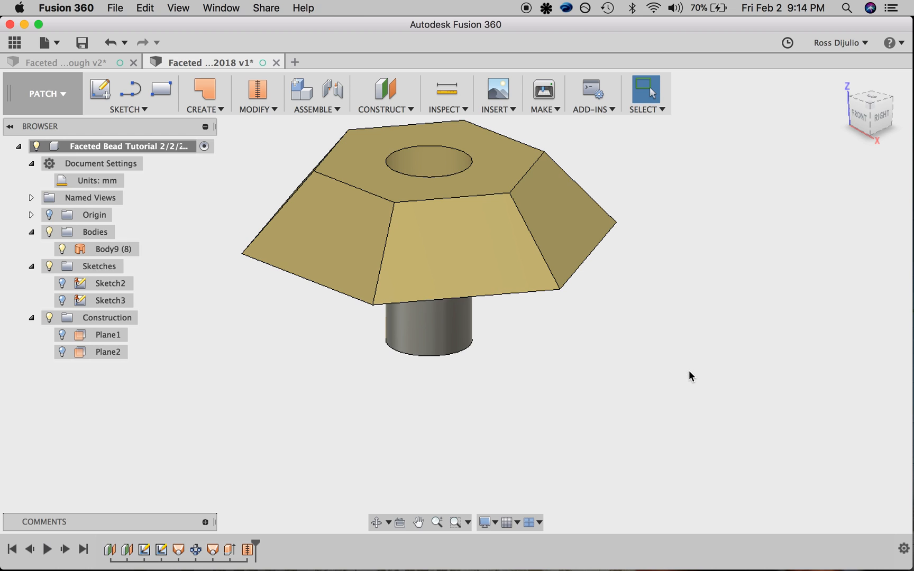
Step: Mirror the stitched half bead Body9 as a body across the horizontal XY origin plane
mouse_move(866, 117)
left_mouse_down()
mouse_move(830, 174)
mouse_move(866, 109)
left_mouse_up()
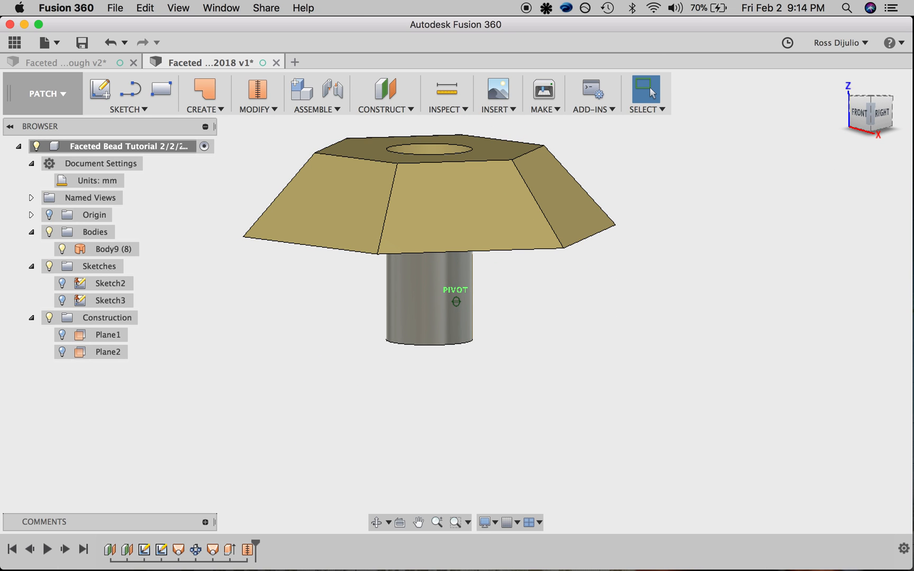
left_click(207, 111)
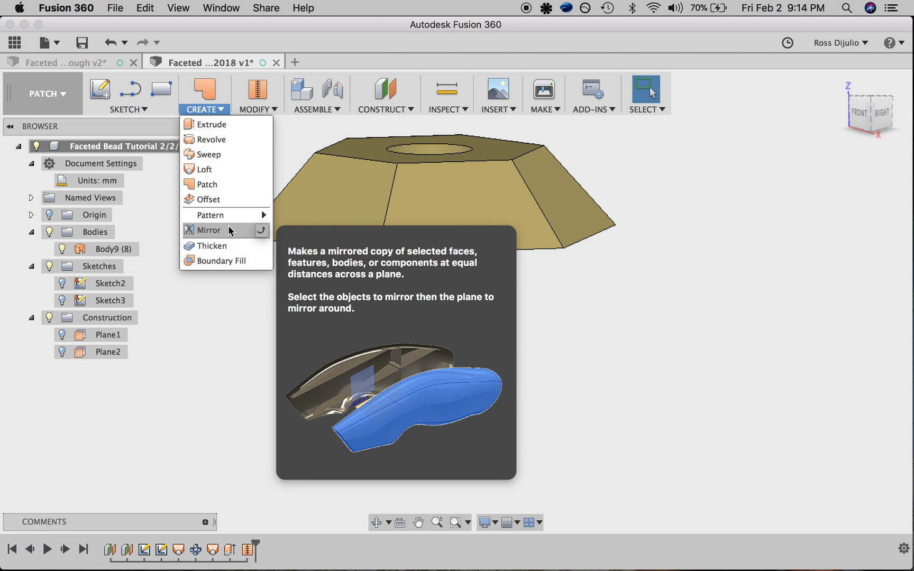
left_click(229, 229)
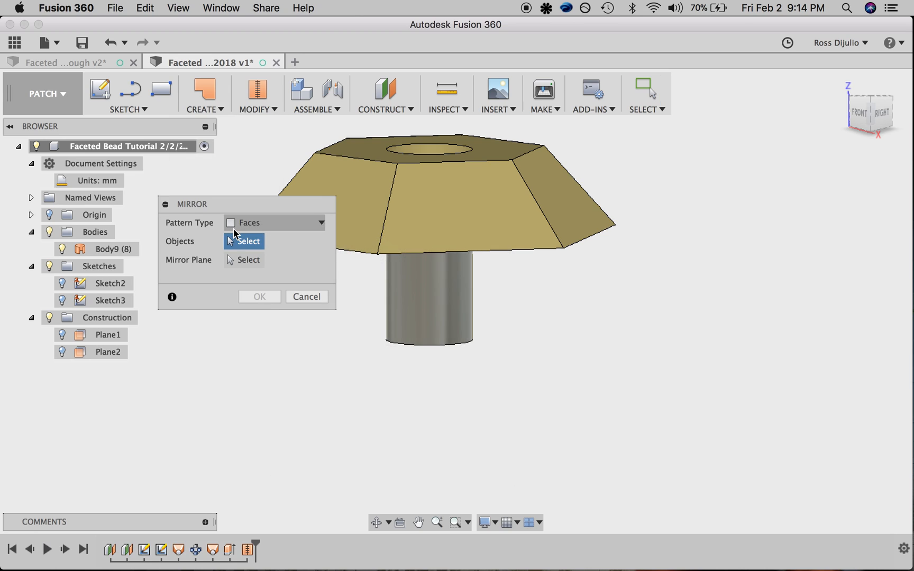
left_click(243, 222)
left_click(273, 257)
left_click(97, 250)
left_click(249, 261)
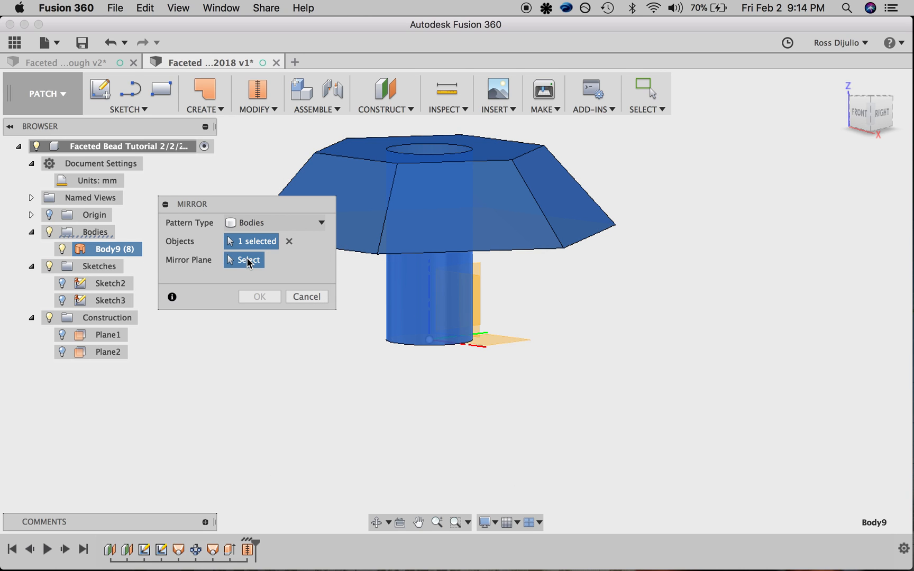
left_click(502, 342)
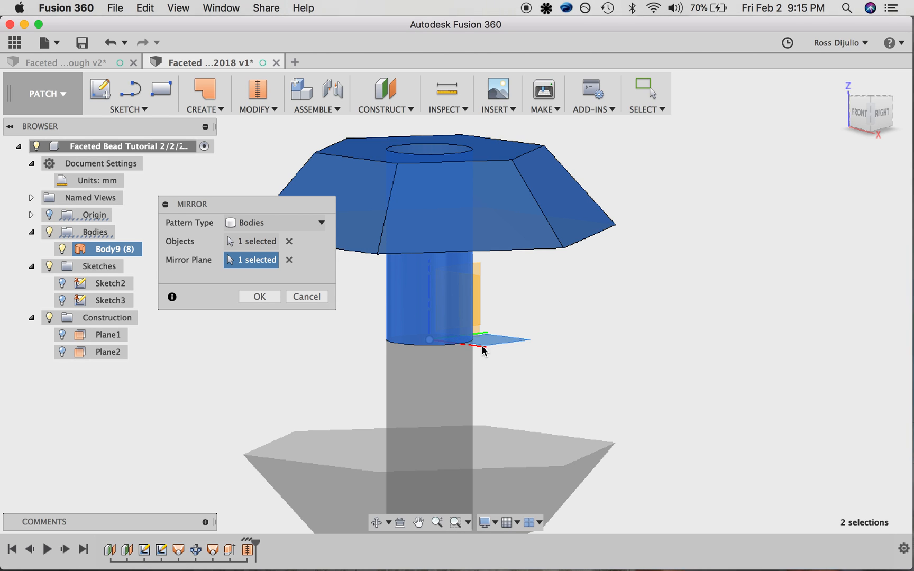
key("Return")
mouse_move(865, 122)
left_mouse_down()
mouse_move(839, 89)
mouse_move(852, 132)
mouse_move(874, 135)
left_mouse_up()
scroll(756, 264, "down", 5)
scroll(757, 262, "up", 3)
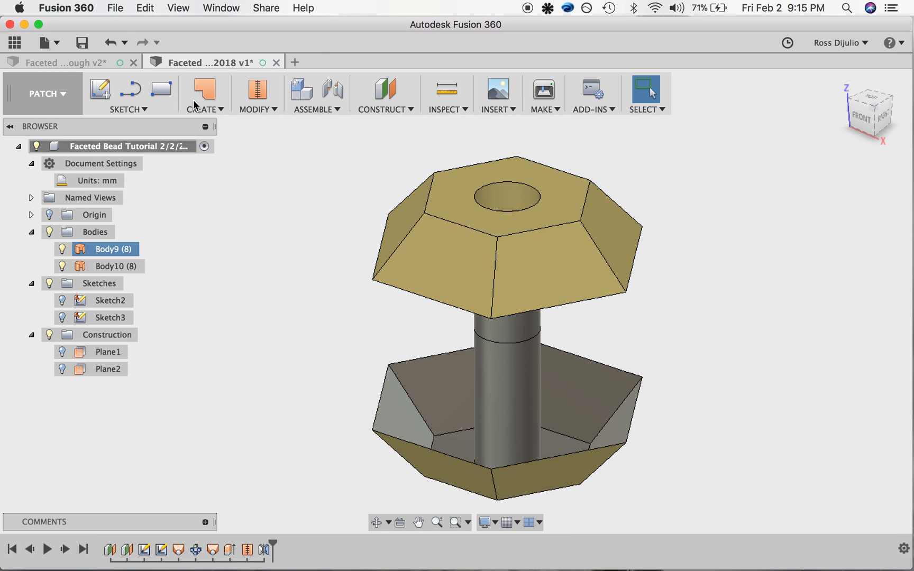
Step: Examine the triangular side facets between the two halves in the Faceted Bead Walkthrough v2 document and return to the tutorial design
left_click(64, 63)
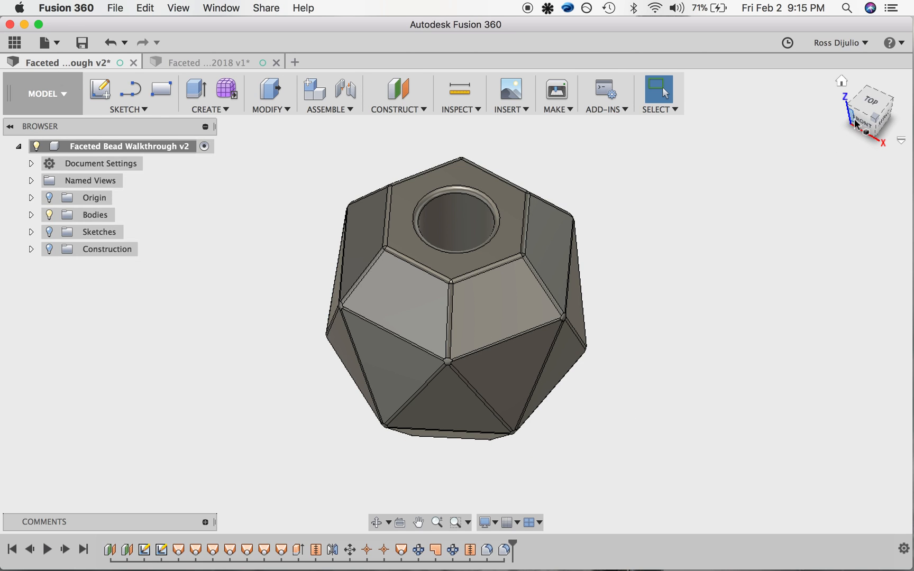
left_click_drag(871, 121, 855, 107)
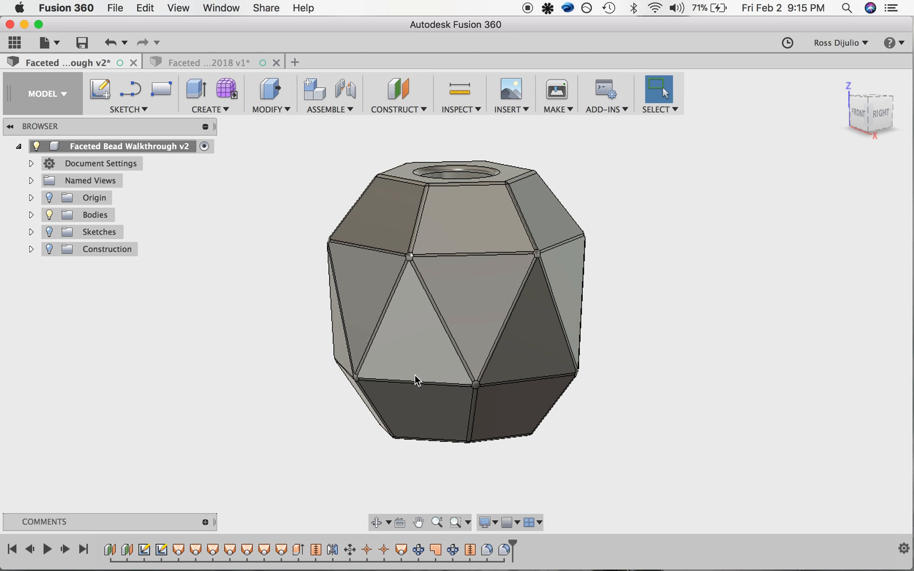
left_click(219, 65)
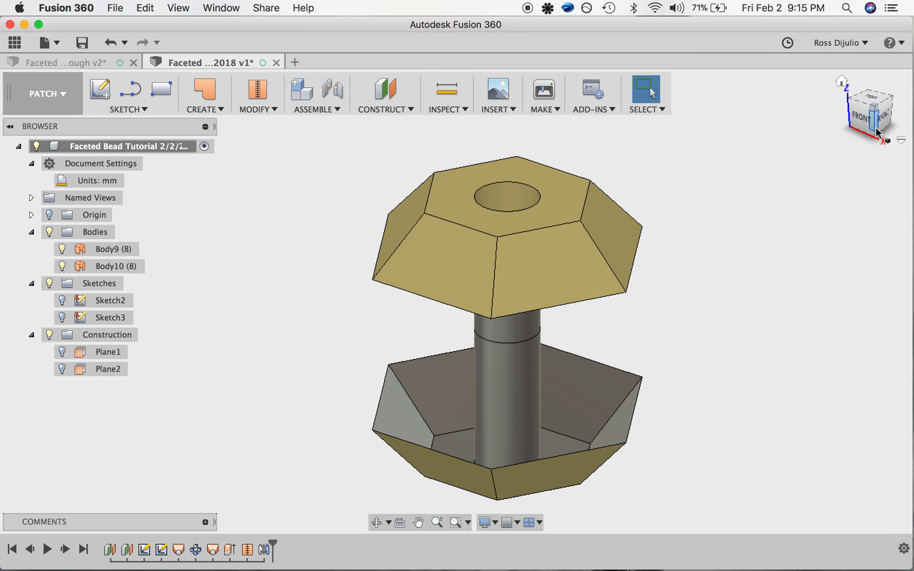
Step: Move the mirrored half Body10 with the Rotate type about the hole cylinder's axis, turning it by about -35 degrees
left_click_drag(875, 128, 878, 121)
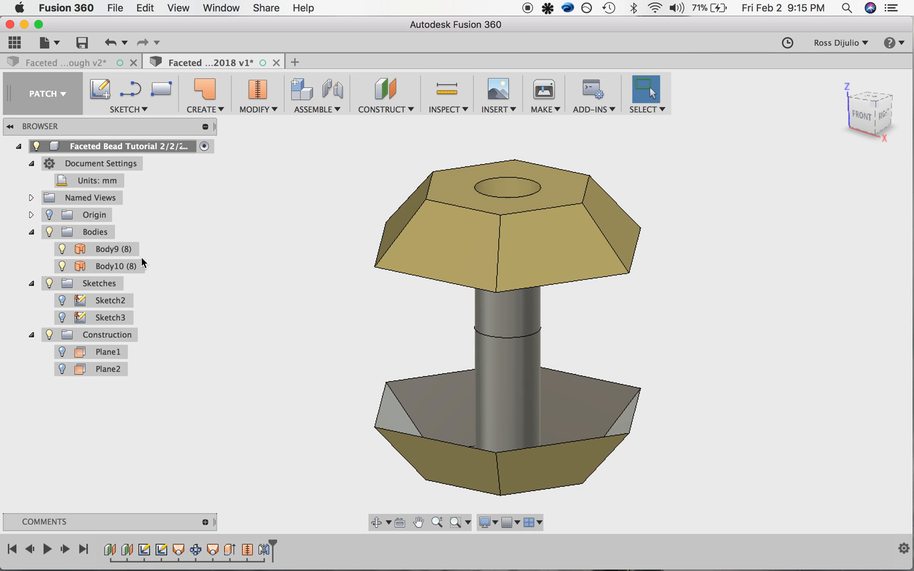
left_click(119, 266)
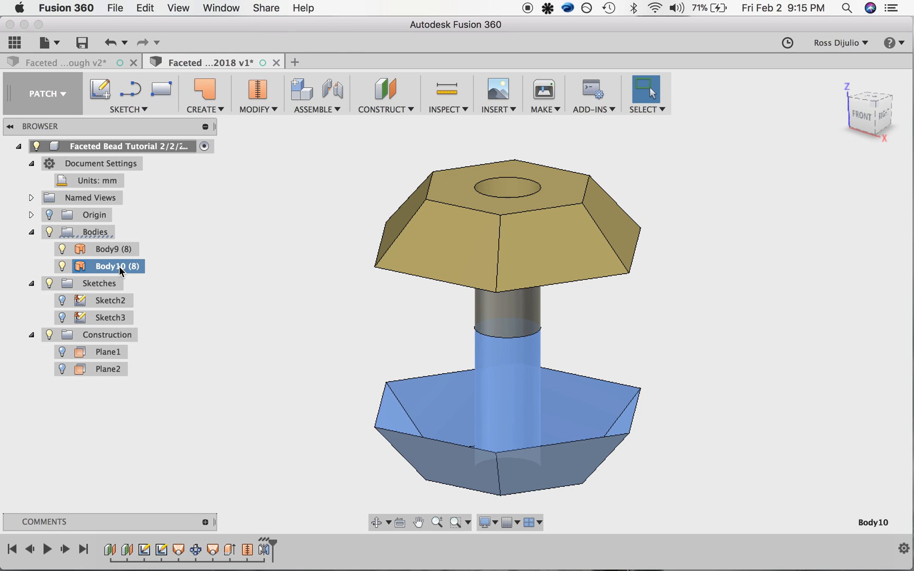
right_click(119, 266)
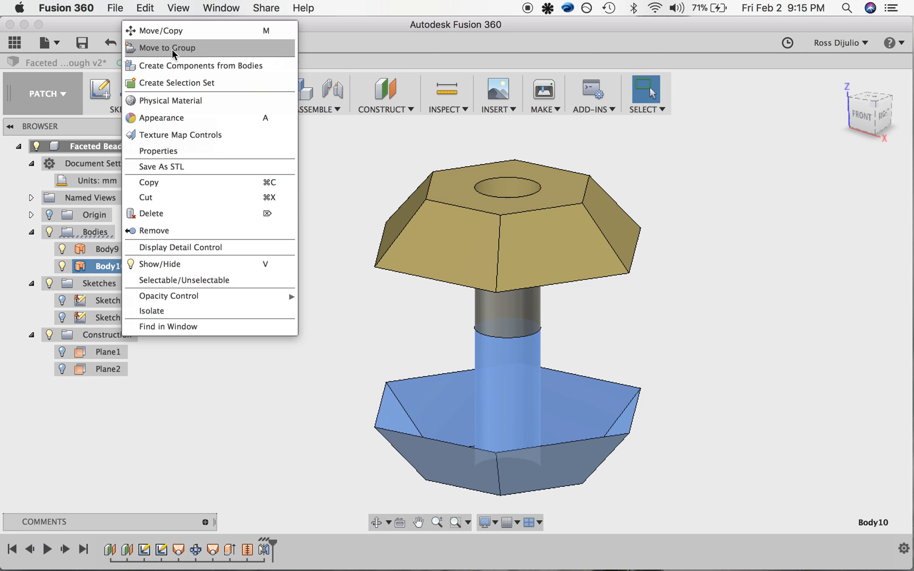
left_click(176, 33)
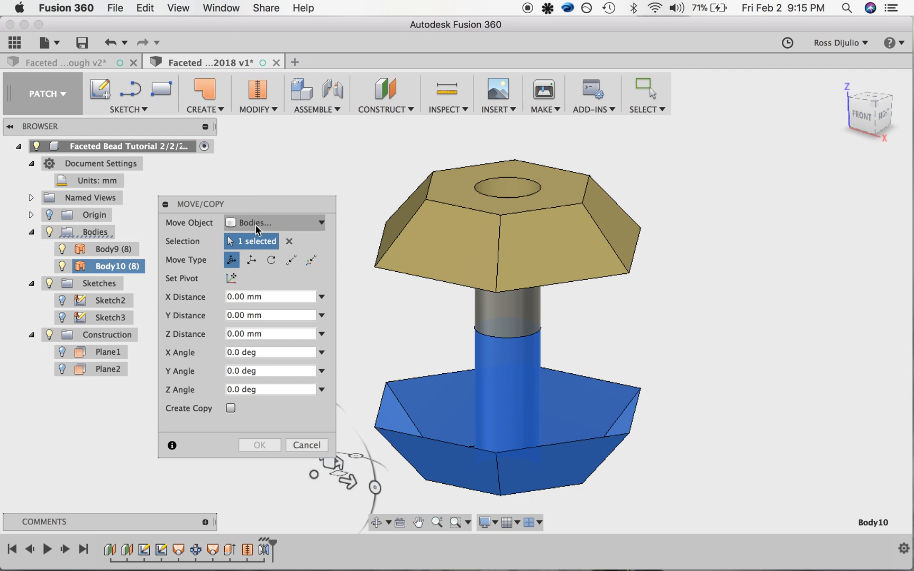
left_click_drag(260, 205, 242, 163)
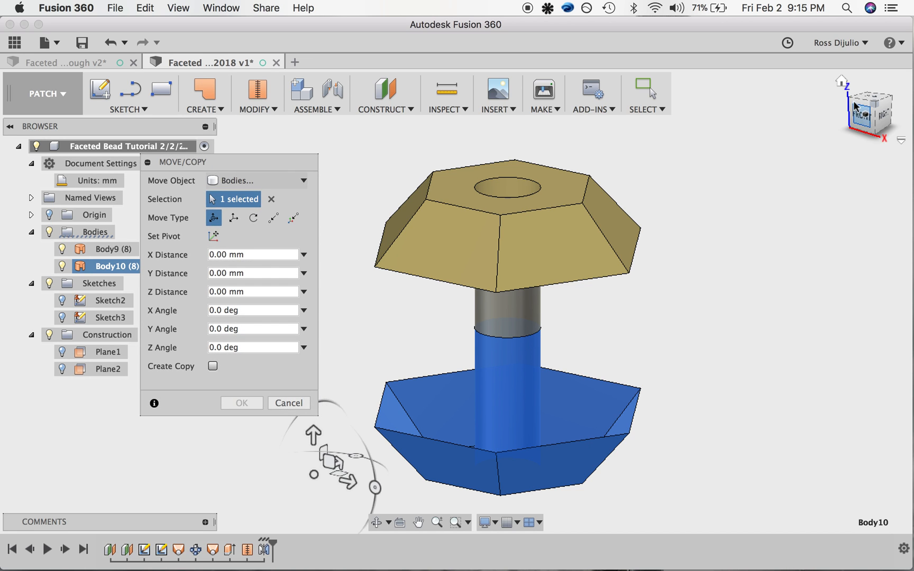
left_click_drag(874, 111, 871, 140)
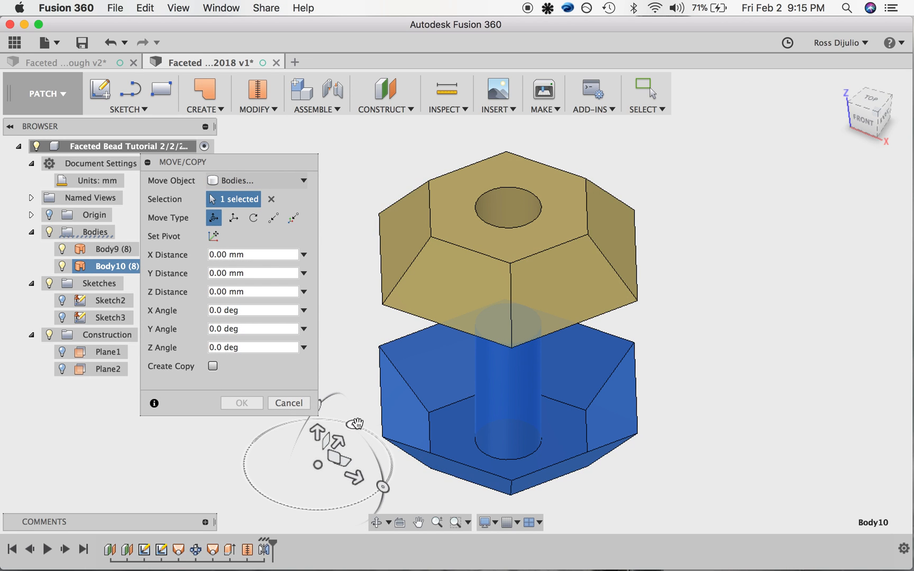
mouse_move(353, 422)
left_mouse_down()
mouse_move(363, 437)
mouse_move(352, 424)
left_mouse_up()
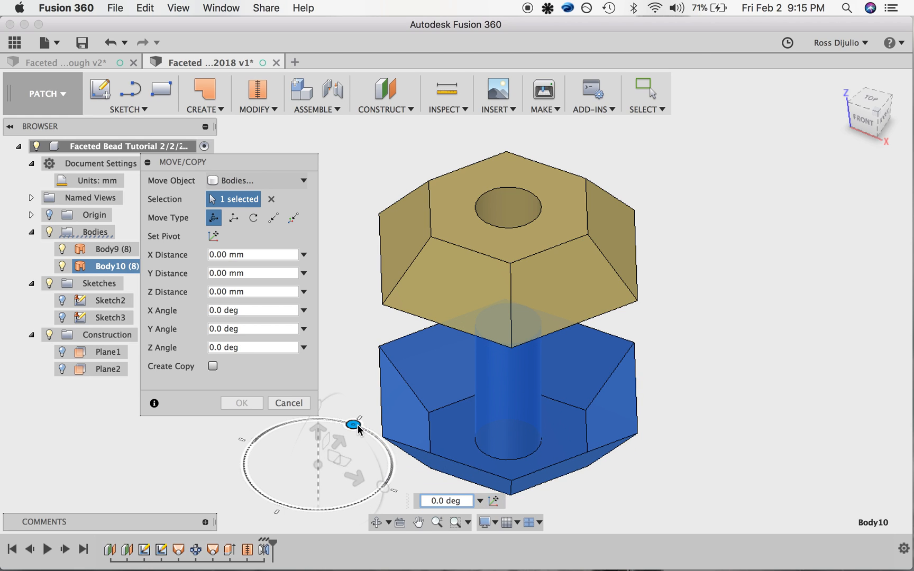
left_click(254, 218)
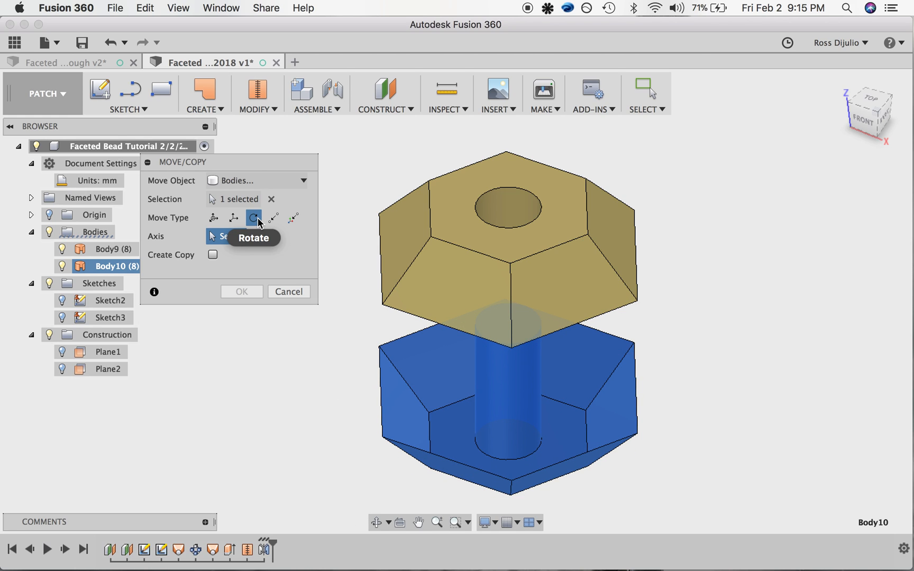
left_click(521, 415)
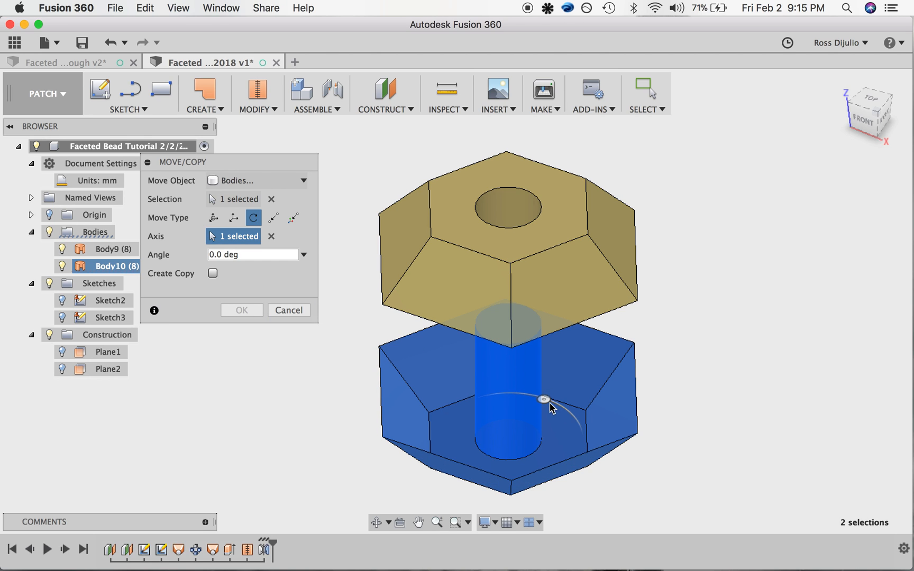
left_click_drag(544, 398, 499, 394)
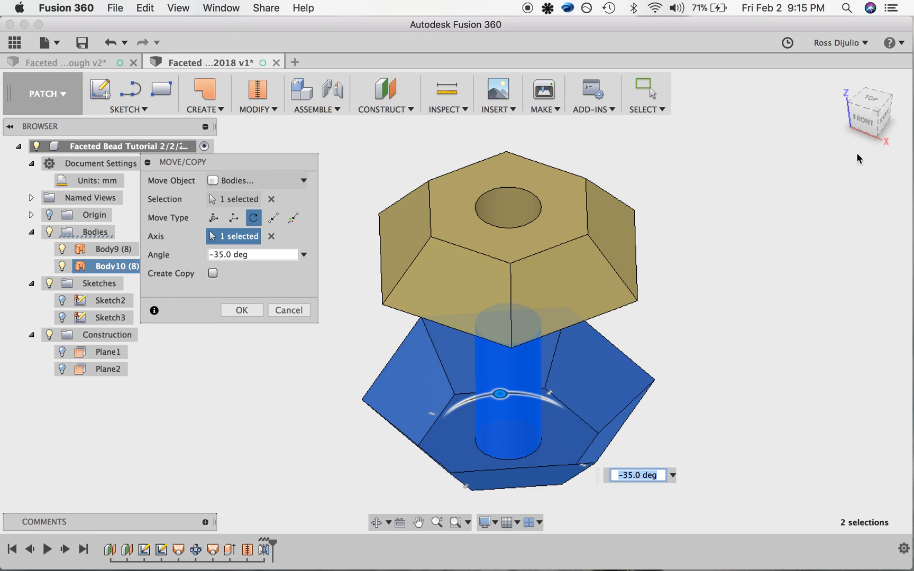
Step: Set Body10's rotation angle to 30 degrees and apply the move
left_click(870, 100)
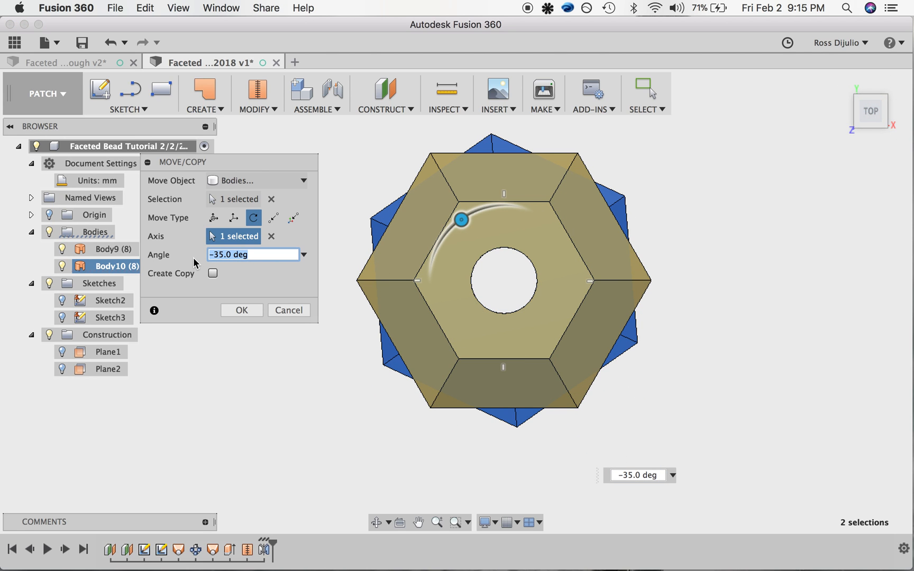
type("120/2")
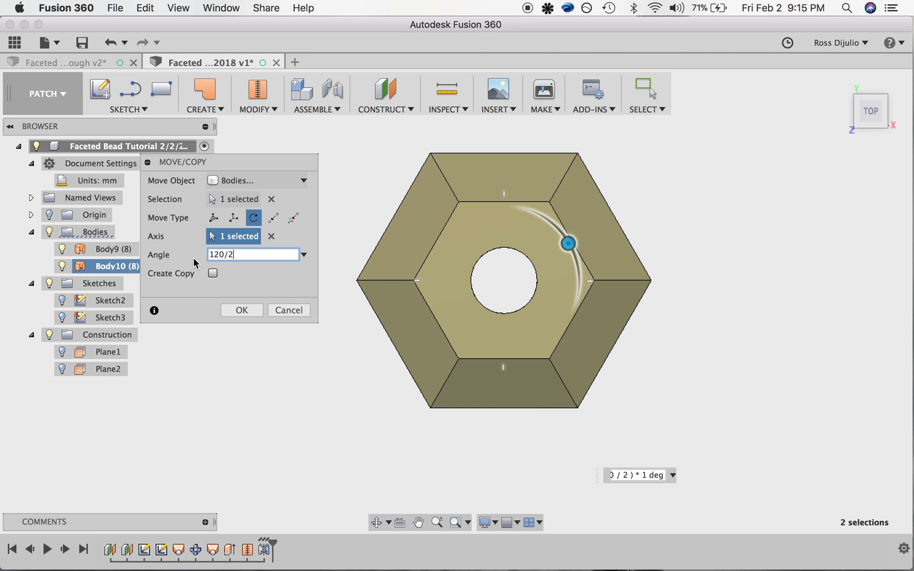
key("BackSpace")
key("BackSpace")
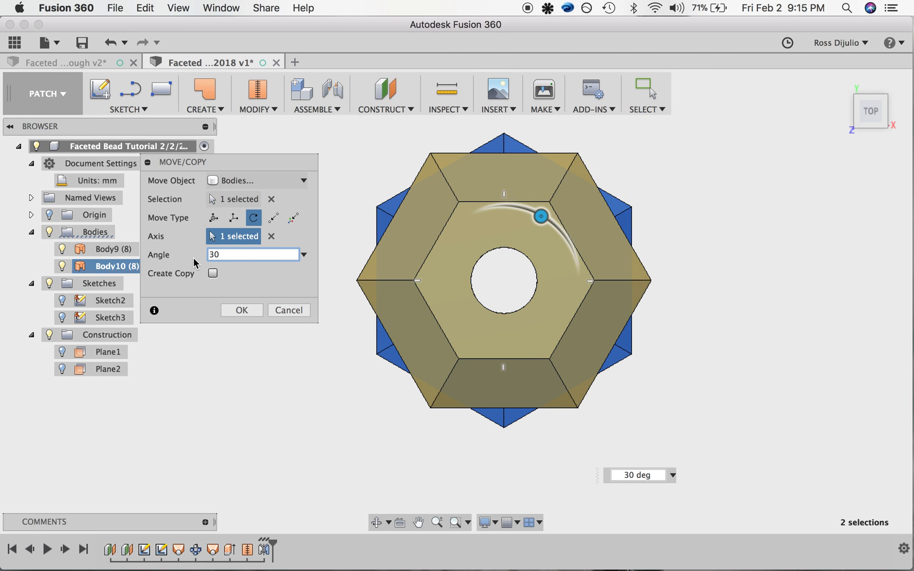
left_click(242, 311)
left_click(871, 134)
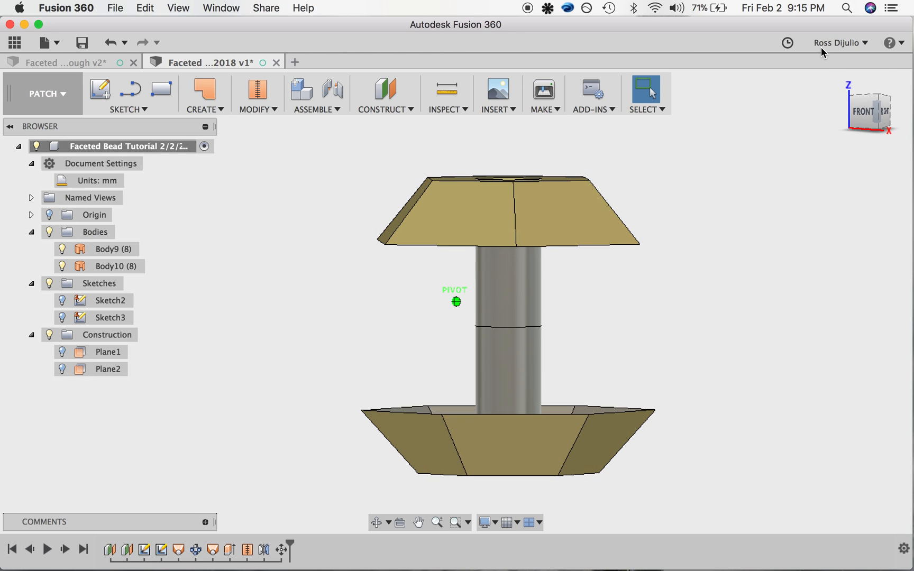
left_click_drag(847, 42, 877, 67)
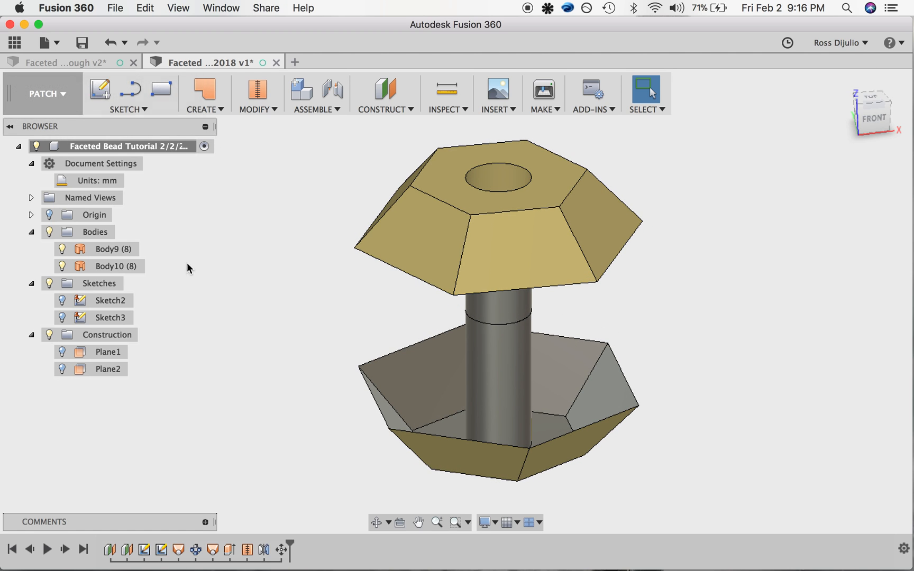
Step: Collapse the Bodies, Sketches and Construction folders in the browser
left_click(31, 233)
left_click(32, 249)
left_click(31, 267)
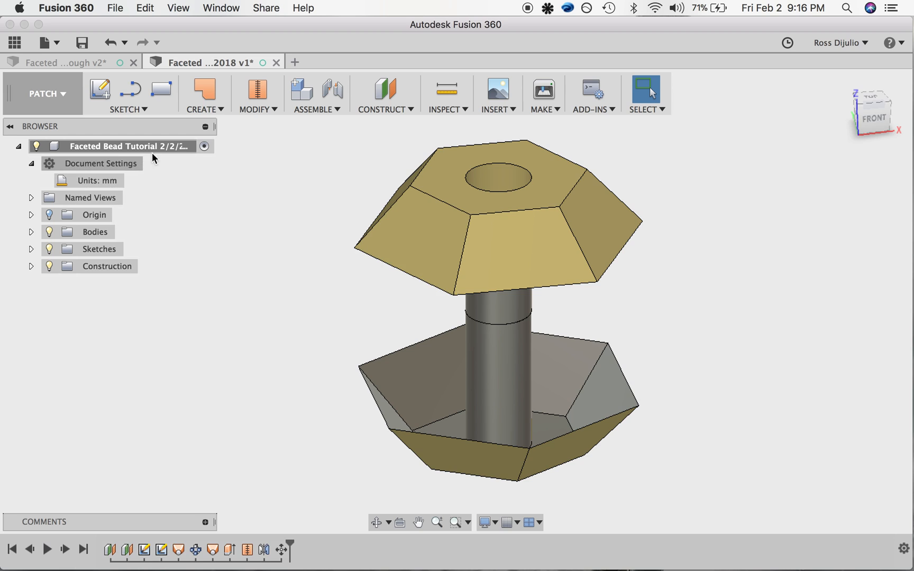
left_click(91, 64)
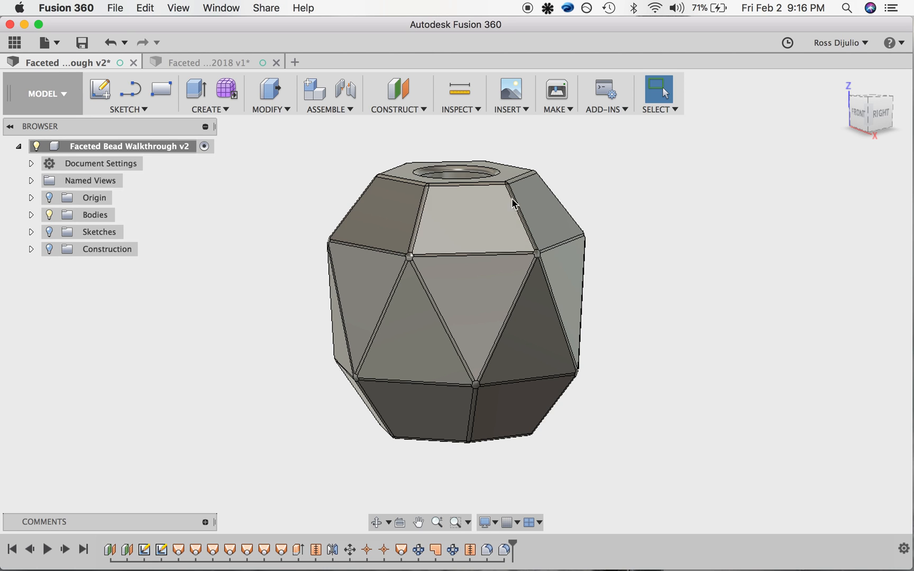
left_click(197, 67)
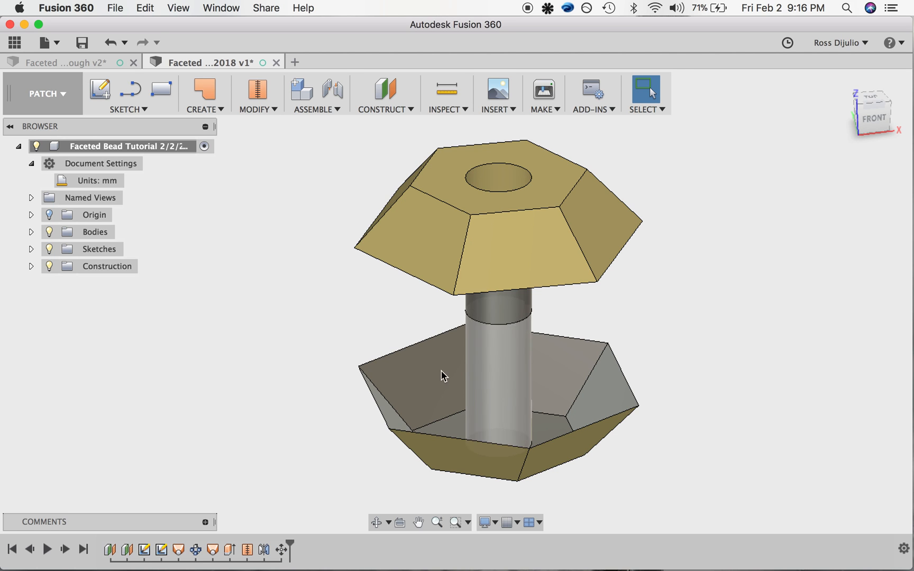
left_click(220, 110)
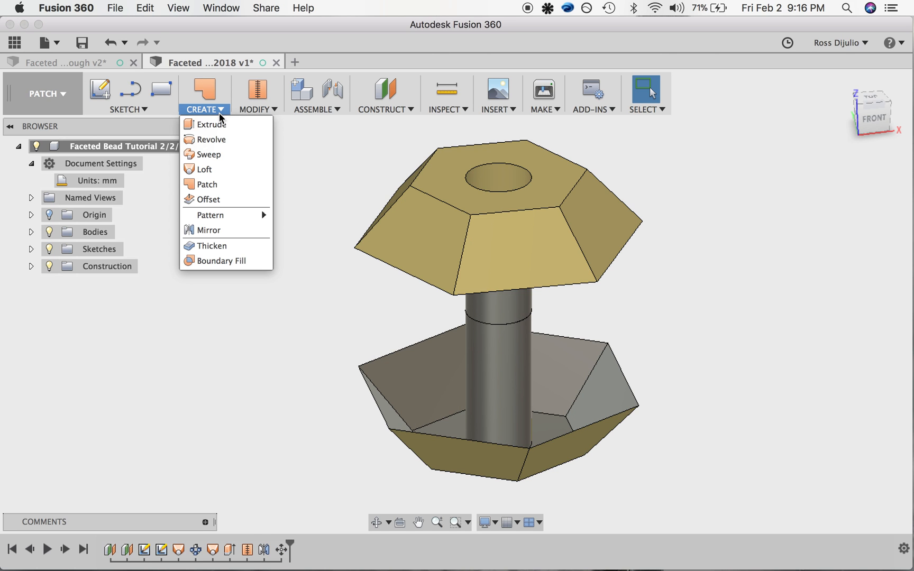
left_click(216, 174)
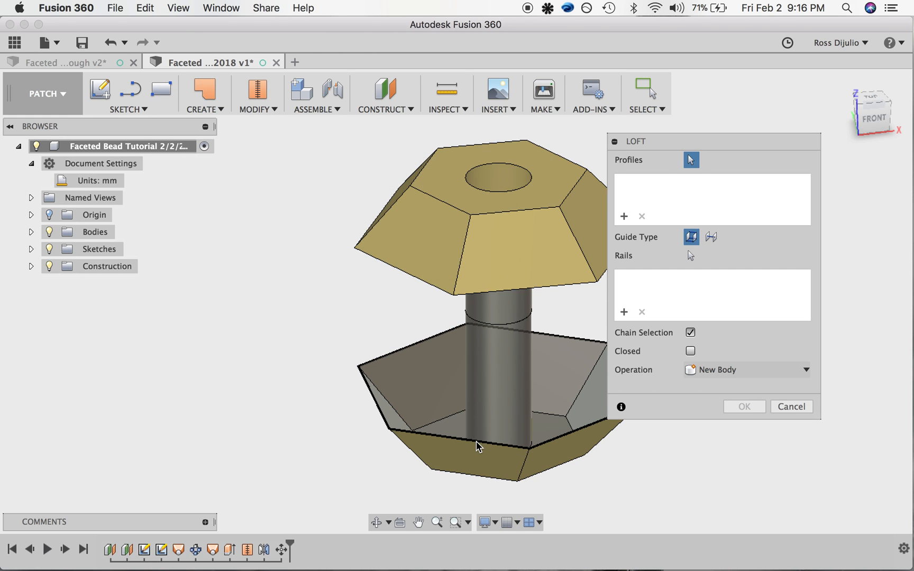
left_click(691, 333)
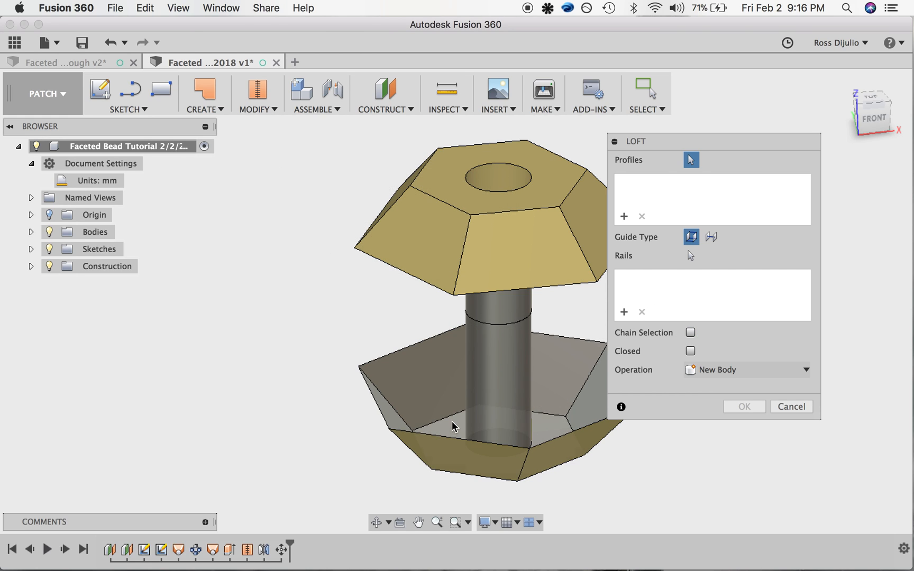
left_click(452, 437)
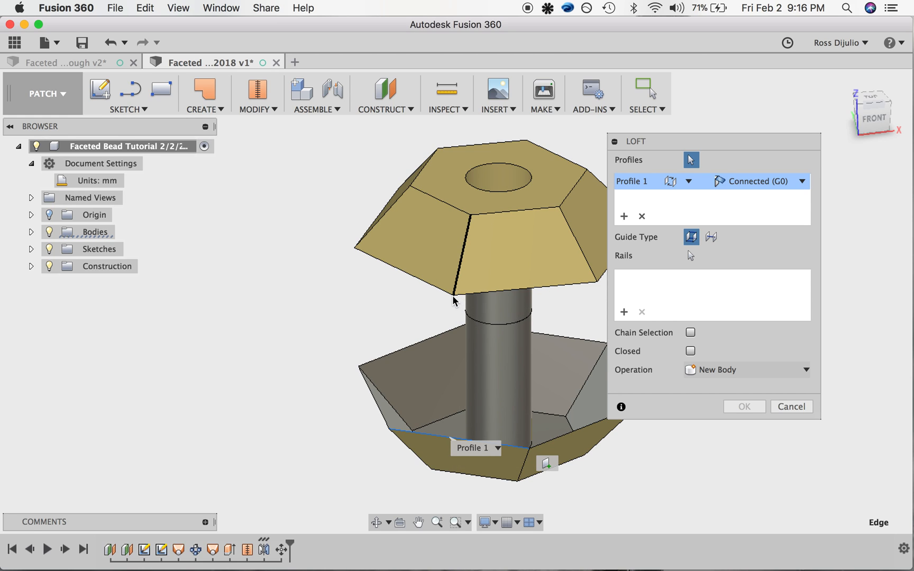
left_click(788, 407)
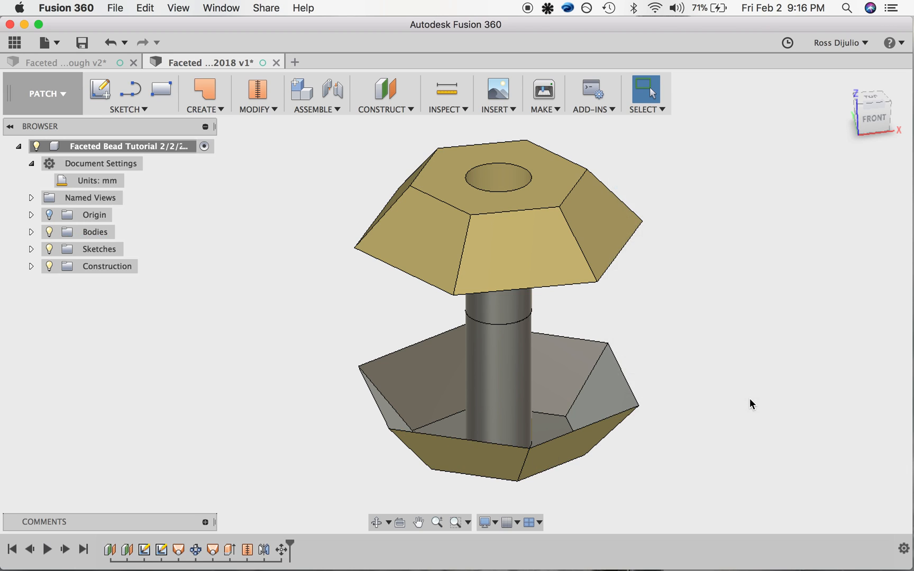
Step: Create a construction point at the front lower-rim vertex of the bead's upper half
left_click(396, 111)
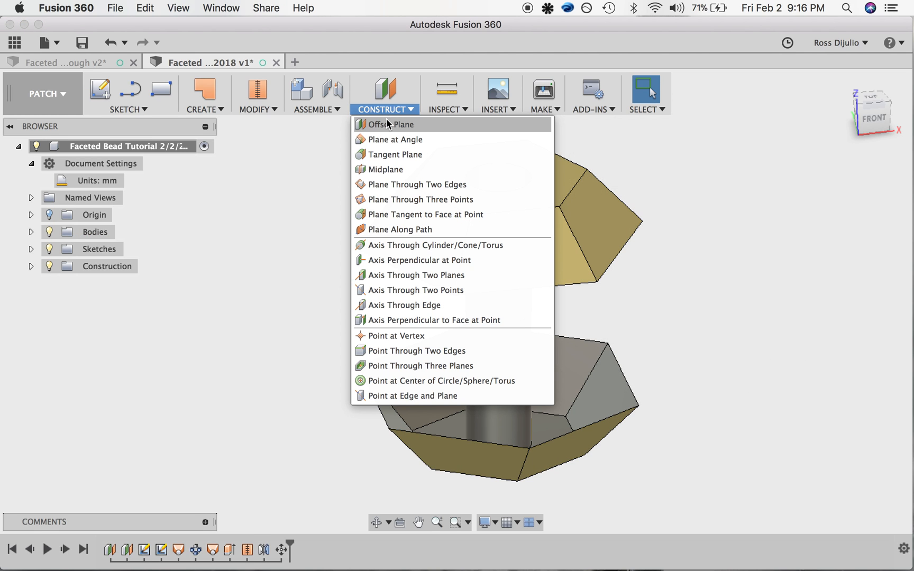
left_click(386, 335)
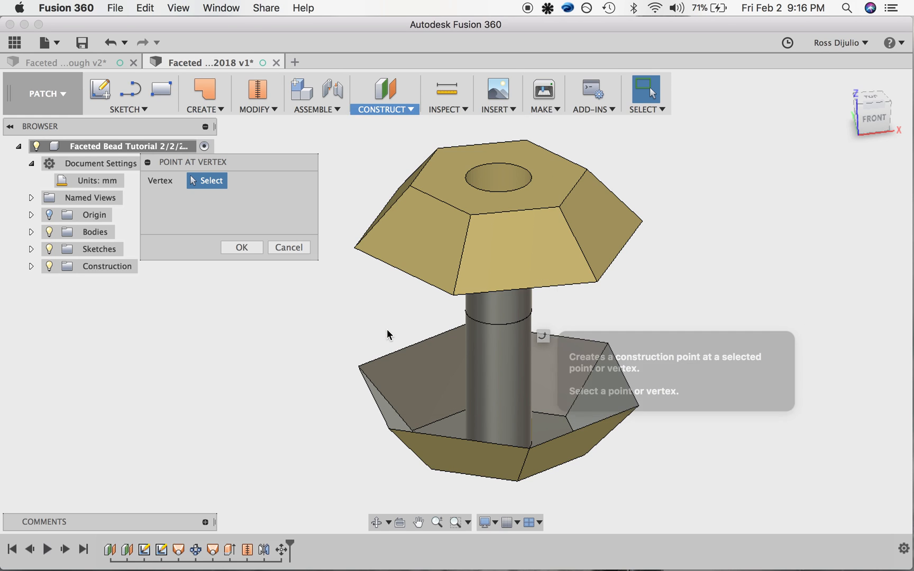
left_click(453, 295)
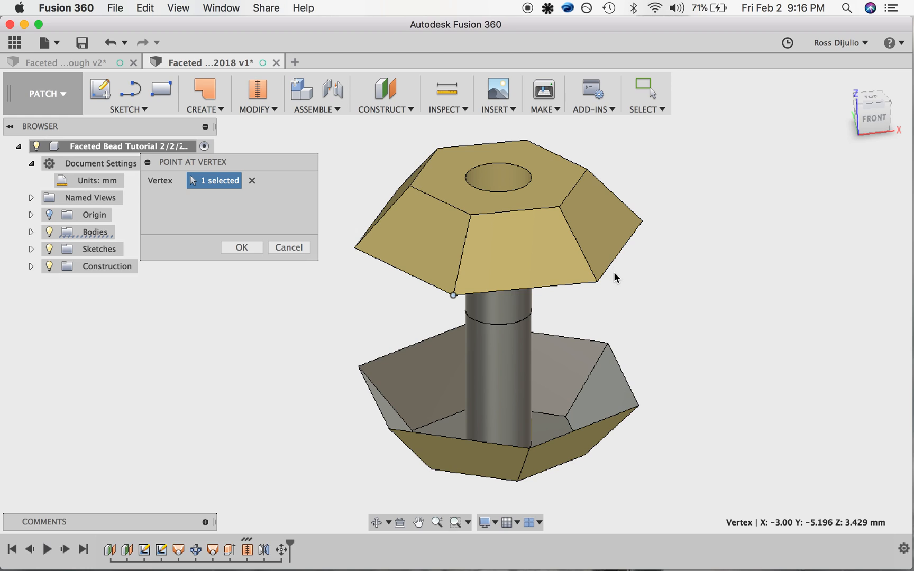
left_click(529, 449)
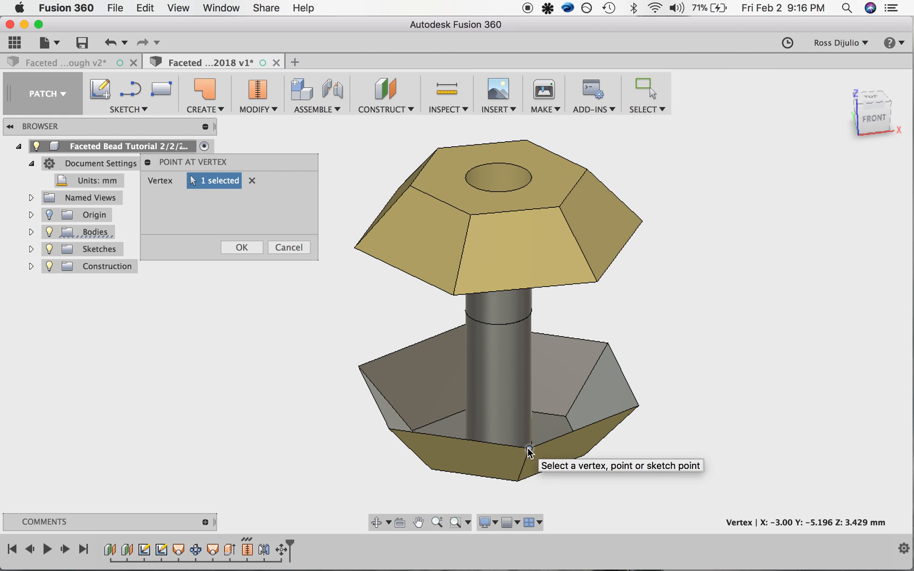
left_click(454, 295)
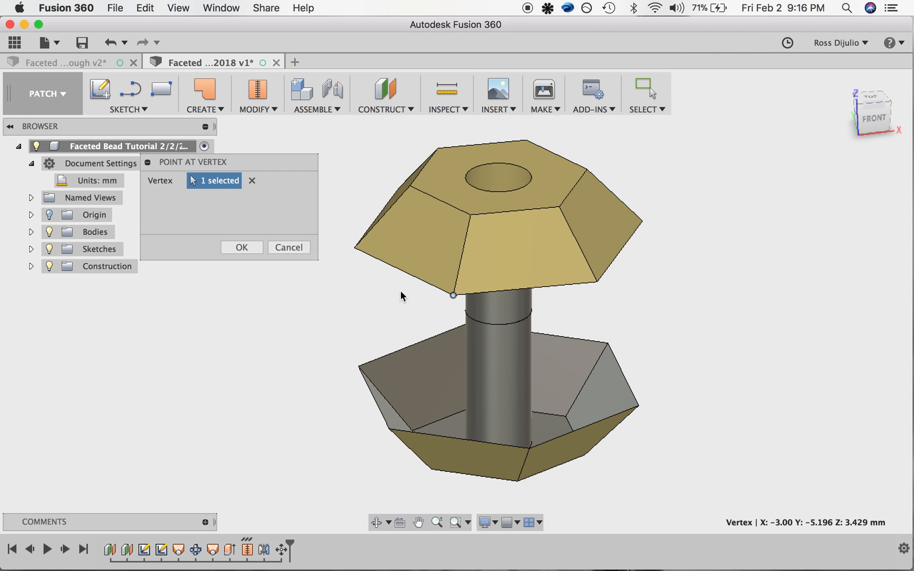
left_click(245, 251)
Step: Create a construction point at the front rim vertex of the bead's lower half
left_click(386, 109)
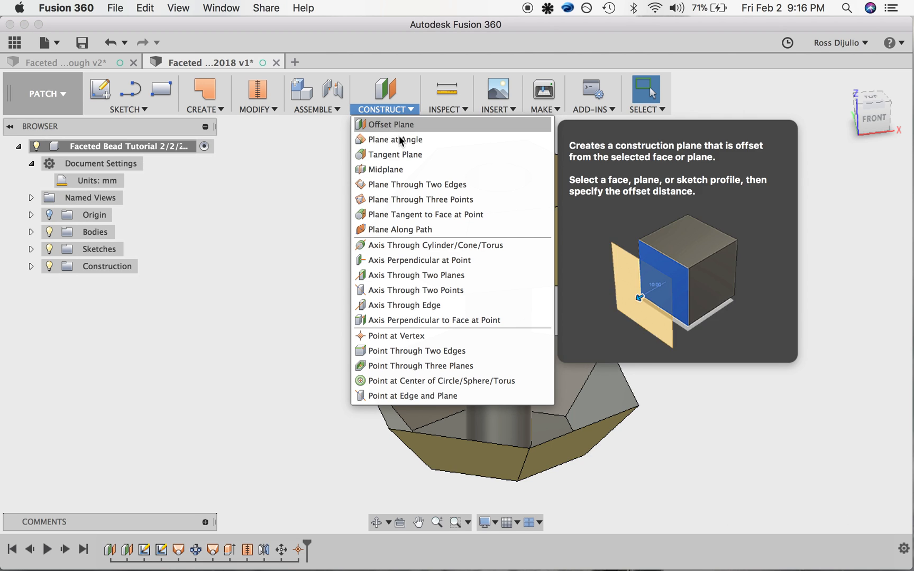
left_click(402, 336)
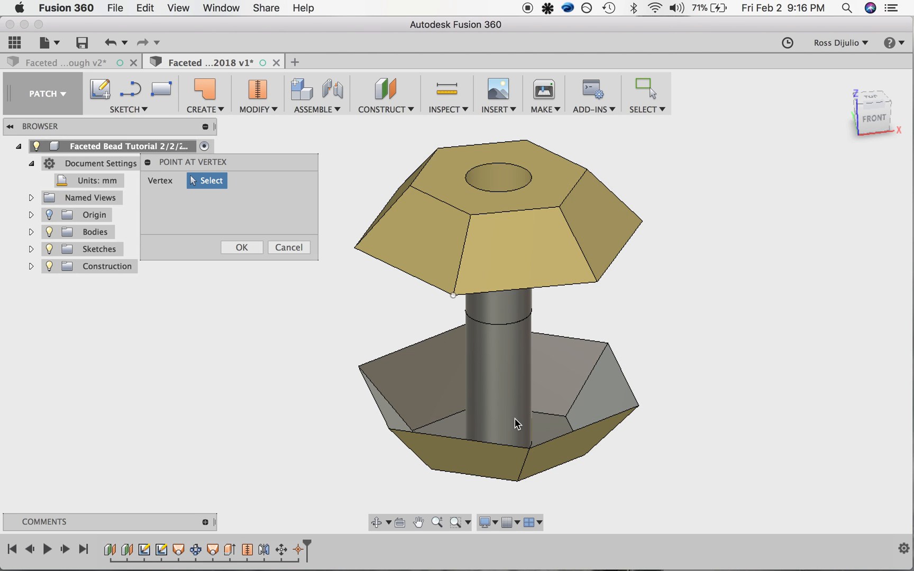
left_click(529, 450)
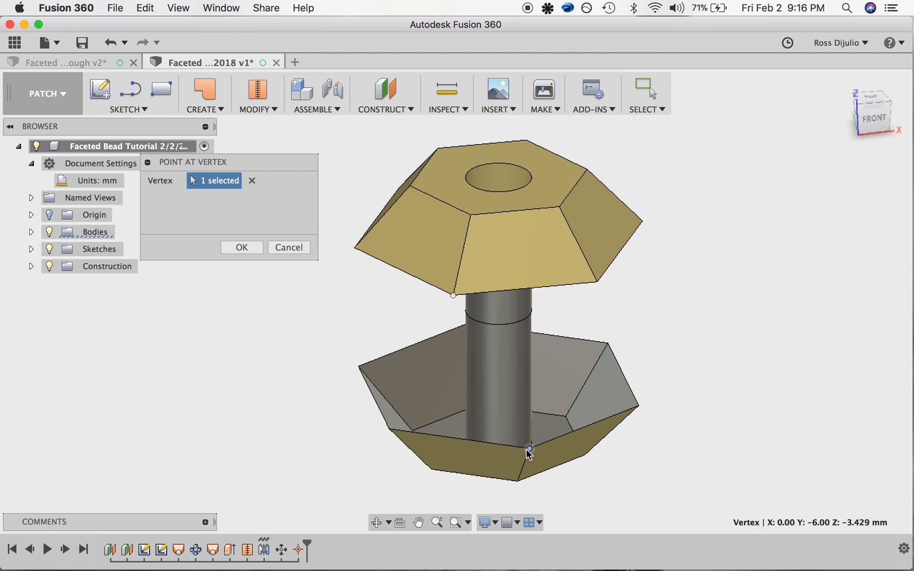
left_click(244, 250)
Step: Loft a triangular facet from the lower half's front rim edge to the upper construction point, with Chain Selection off, as a new body
left_click(205, 109)
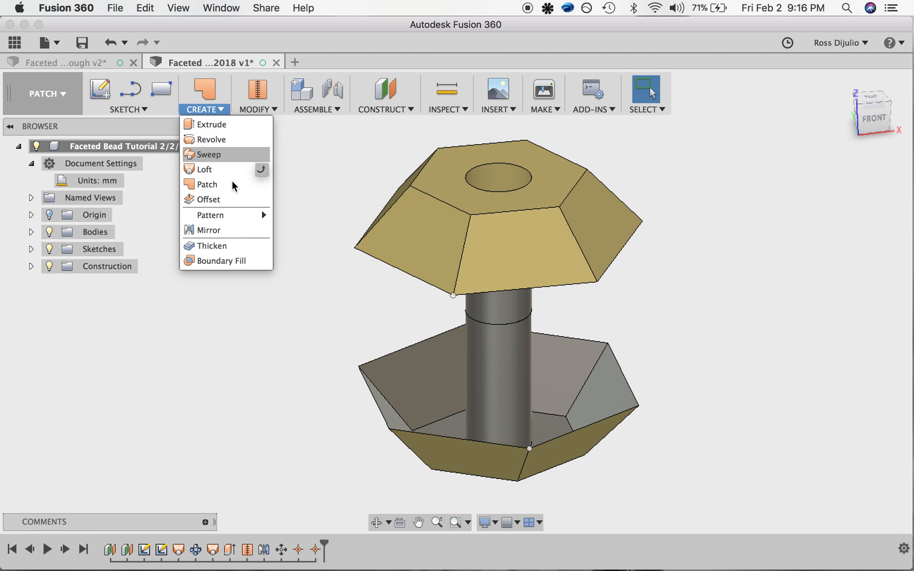
left_click(217, 173)
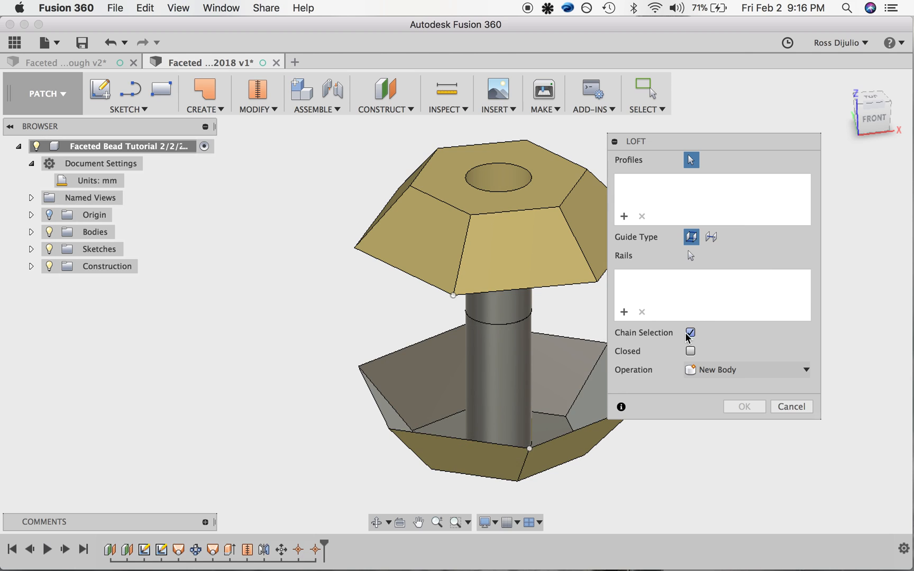
left_click(495, 448)
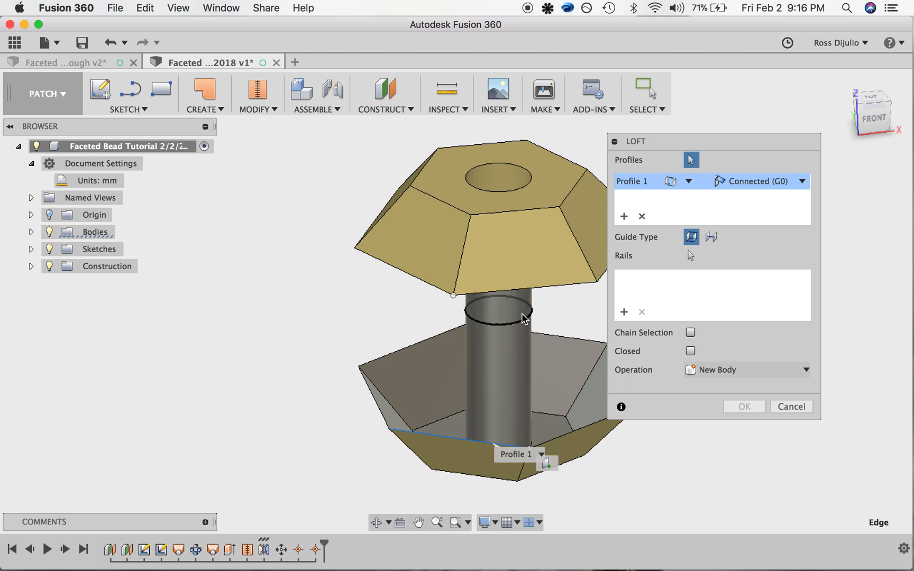
left_click(454, 295)
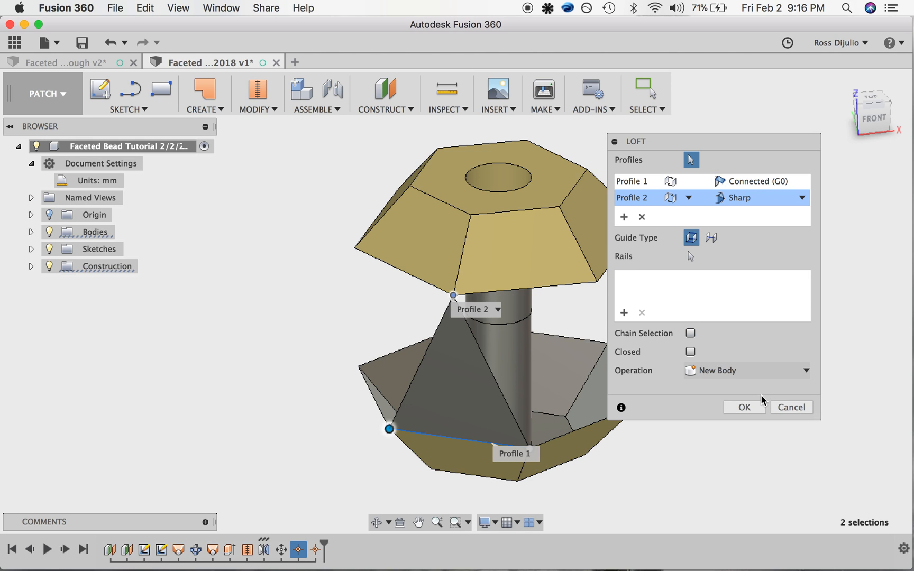
left_click(744, 407)
Step: Loft an inverted triangular facet from the upper half's adjacent rim edge to the lower construction point as a new body
mouse_move(875, 117)
left_mouse_down()
mouse_move(905, 86)
mouse_move(861, 113)
mouse_move(876, 109)
left_mouse_up()
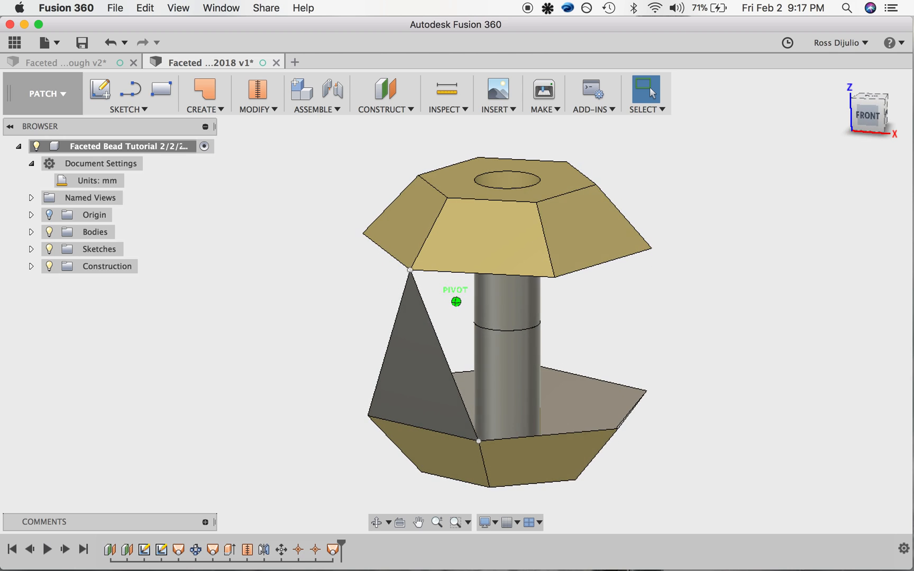
left_click(208, 108)
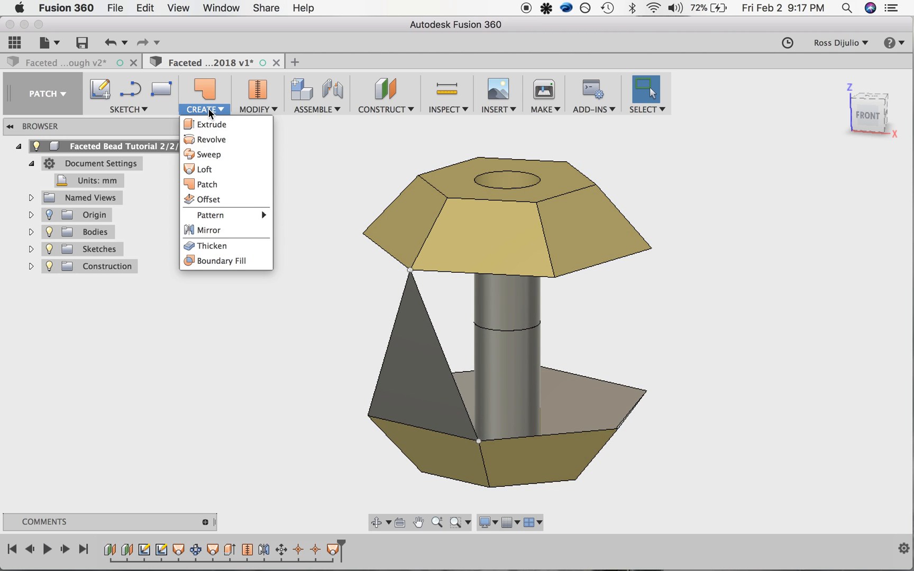
left_click(231, 172)
left_click(493, 274)
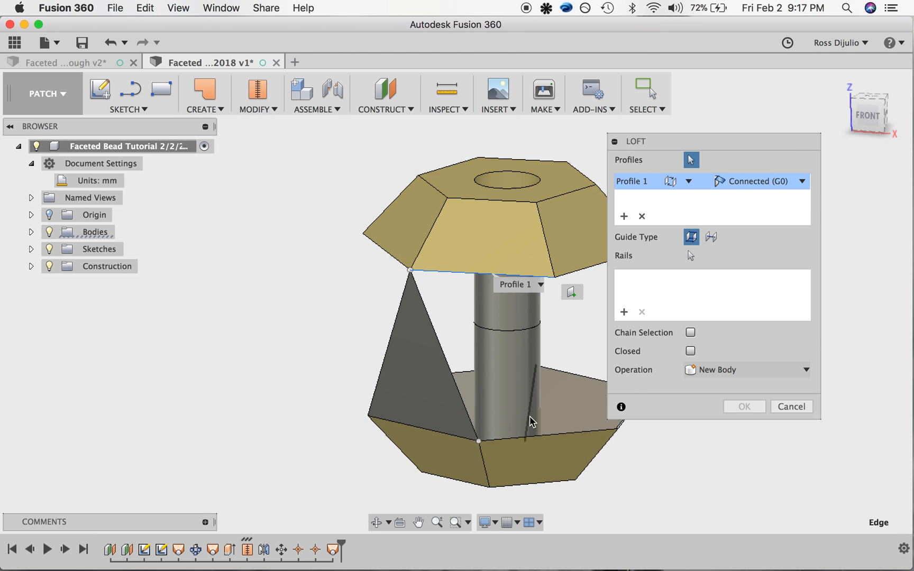
left_click(478, 442)
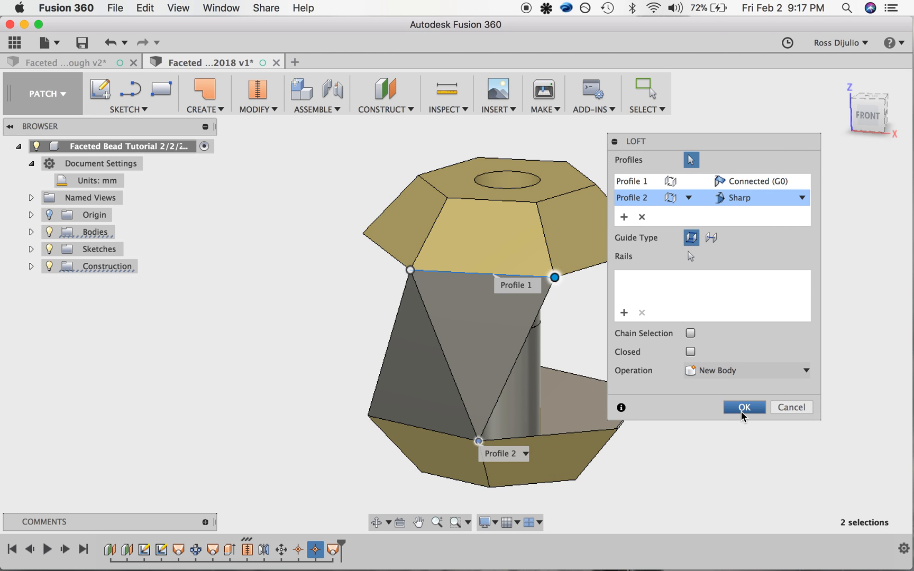
left_click(741, 413)
Step: Circular-pattern the two triangular faces around the hole cylinder's axis with type Full and quantity 6
left_click_drag(881, 121, 76, 116)
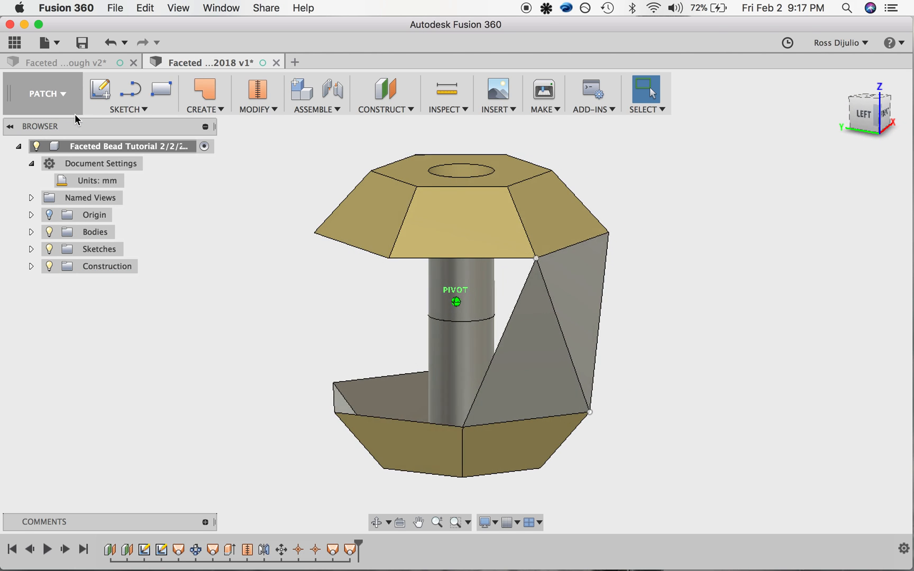
left_click(206, 109)
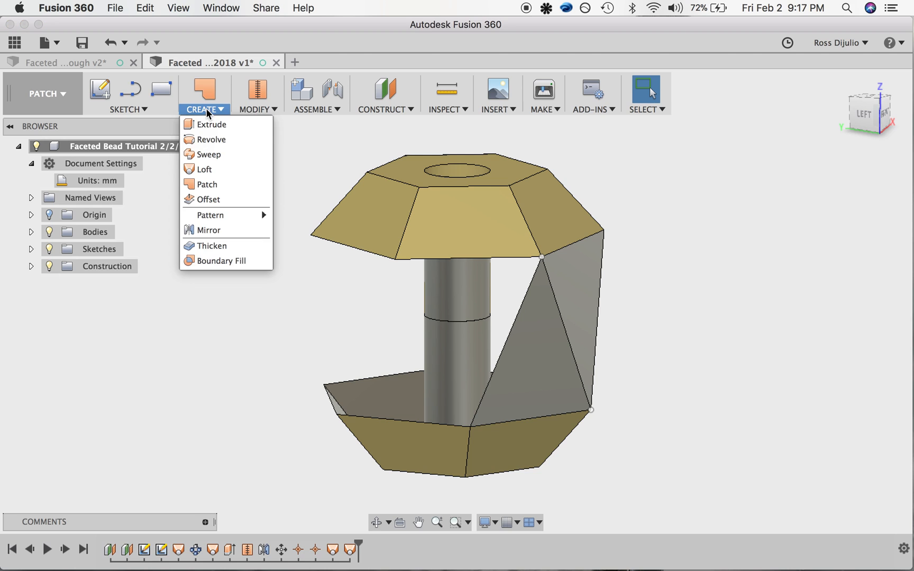
mouse_move(259, 215)
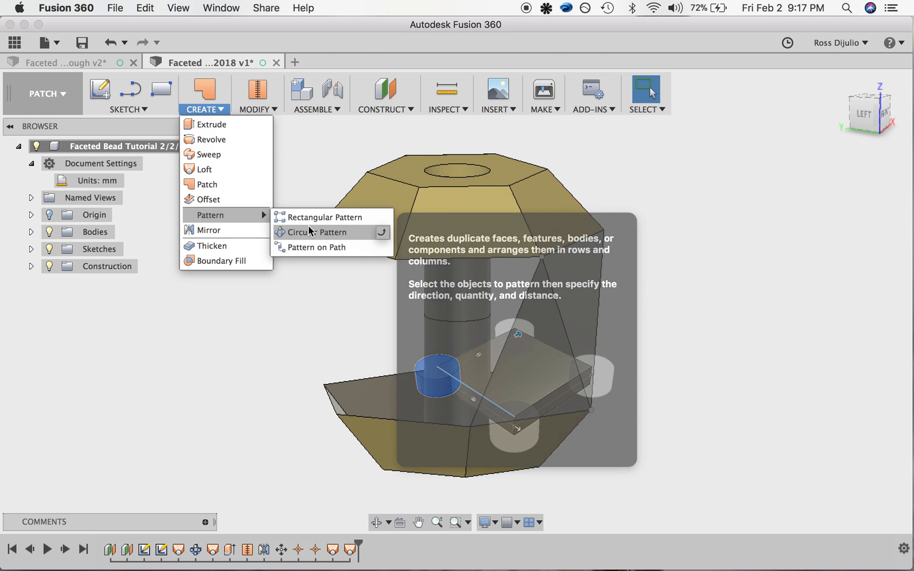
left_click(311, 232)
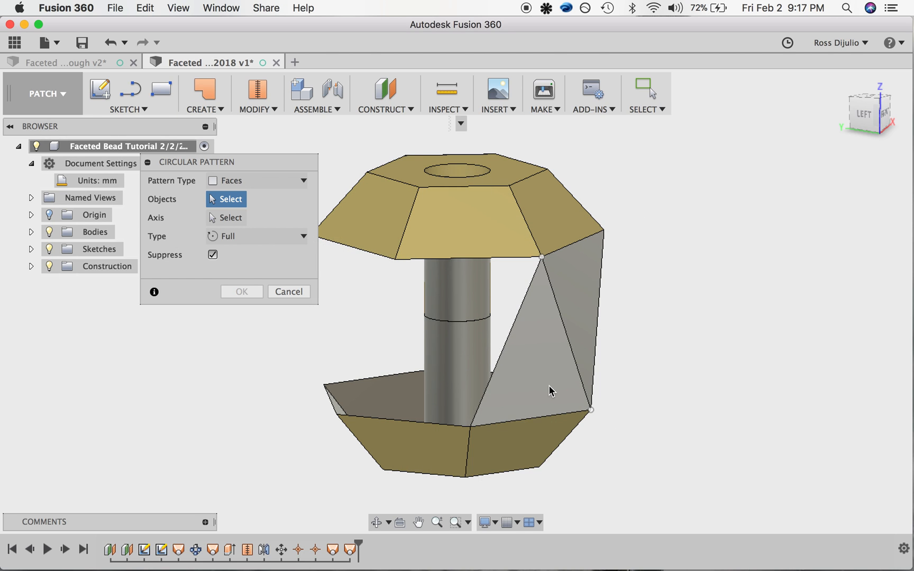
left_click(550, 391)
left_click(590, 318)
left_click(226, 217)
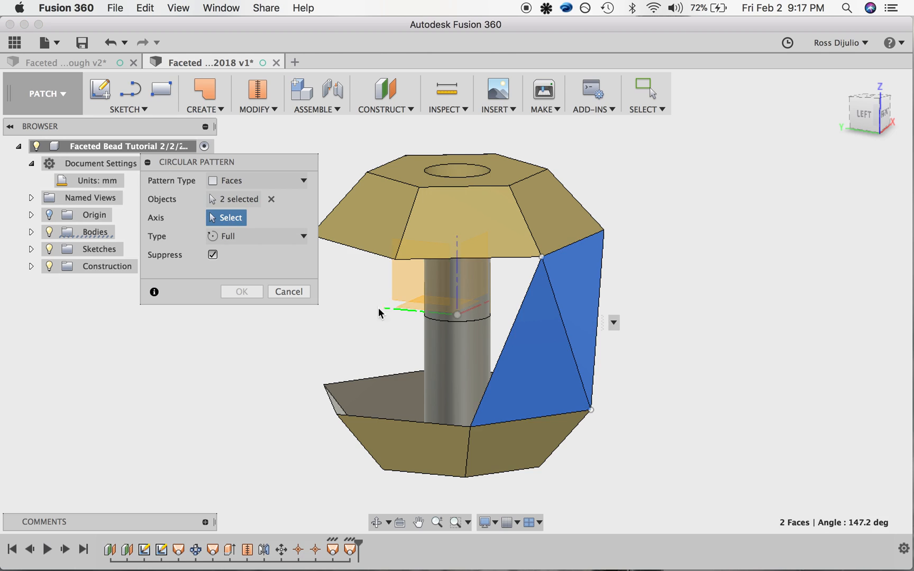
left_click(465, 363)
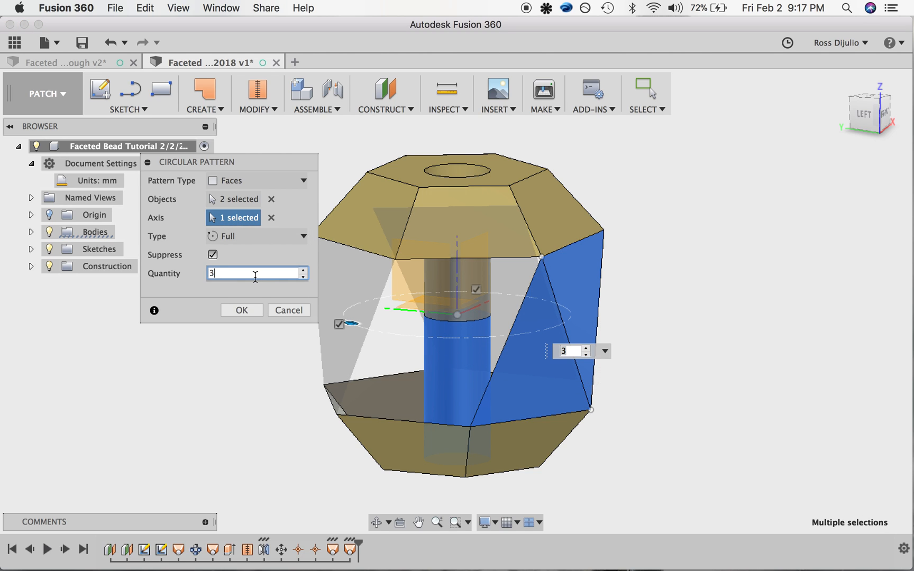
left_click(242, 311)
Step: Inspect the patterned facets around the bead and expand the Bodies folder in the browser
left_click_drag(868, 114, 661, 117)
mouse_move(660, 117)
middle_mouse_down("shift")
mouse_move(743, 109)
mouse_move(776, 184)
mouse_move(705, 162)
mouse_move(702, 131)
mouse_move(712, 131)
middle_mouse_up("shift")
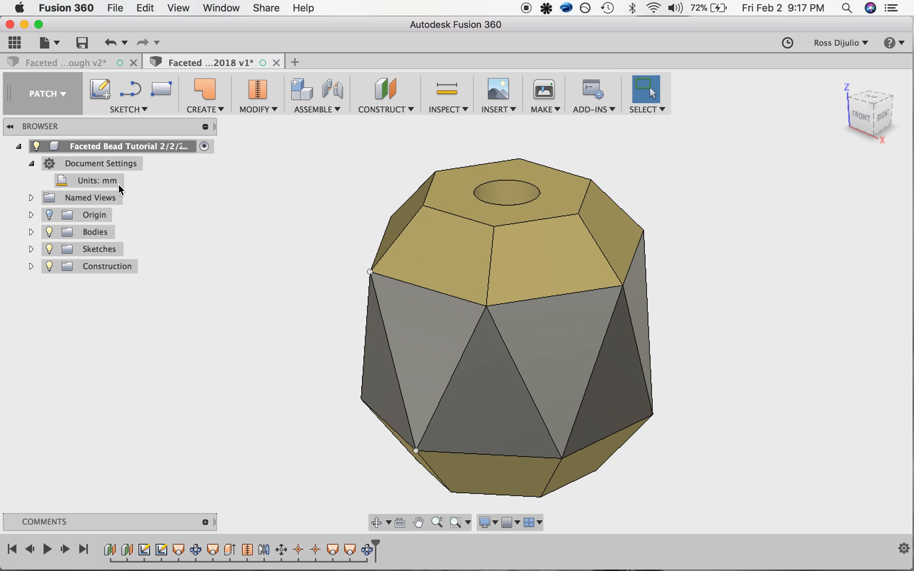
left_click(31, 232)
left_click(114, 248)
left_click(121, 478, "shift")
key("Escape")
mouse_move(848, 108)
middle_mouse_down("shift")
mouse_move(848, 169)
mouse_move(852, 112)
middle_mouse_up("shift")
mouse_move(875, 107)
left_mouse_down()
mouse_move(868, 90)
mouse_move(863, 113)
left_mouse_up()
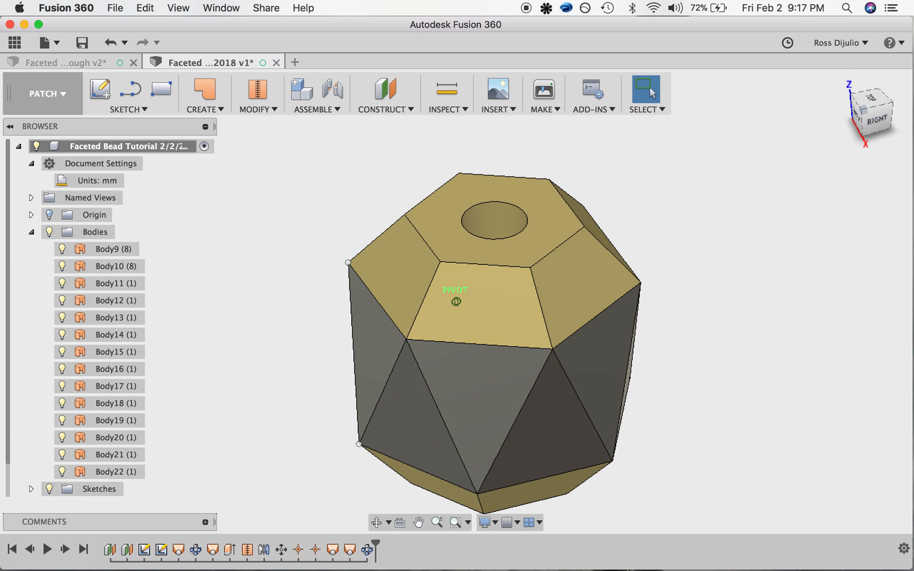
Step: Stitch the 14 surface bodies Body9 through Body22 into a new body with a 1.00 mm tolerance
left_click(119, 249)
left_click(260, 118)
left_click(260, 118)
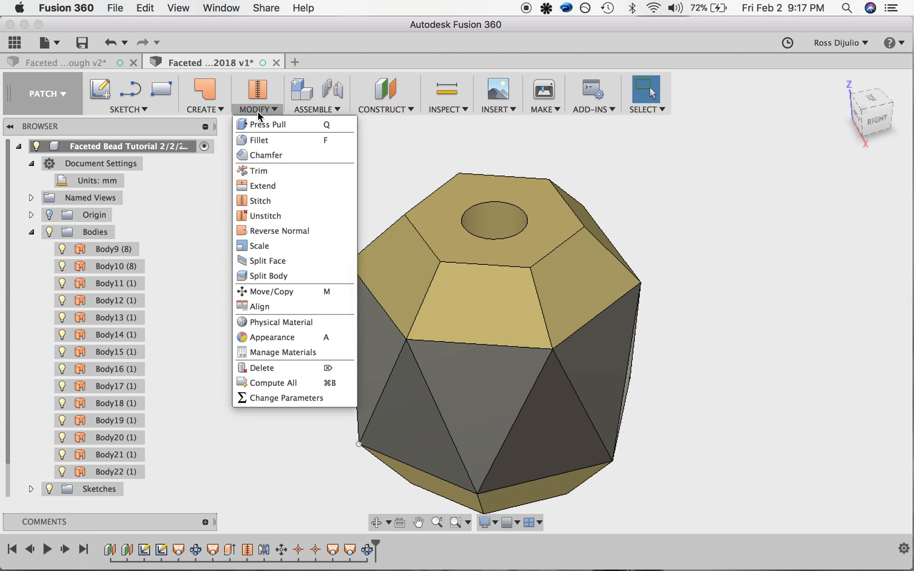
left_click(269, 196)
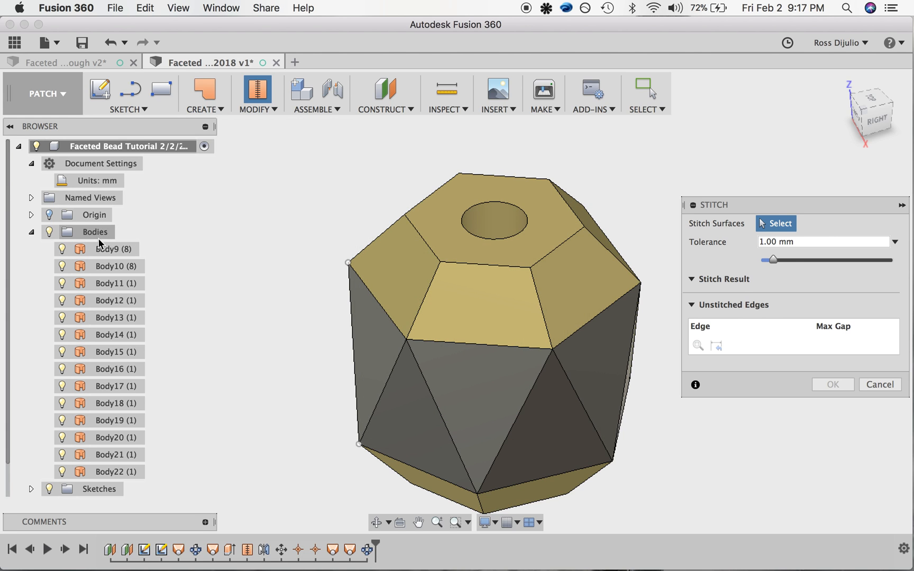
left_click(115, 249)
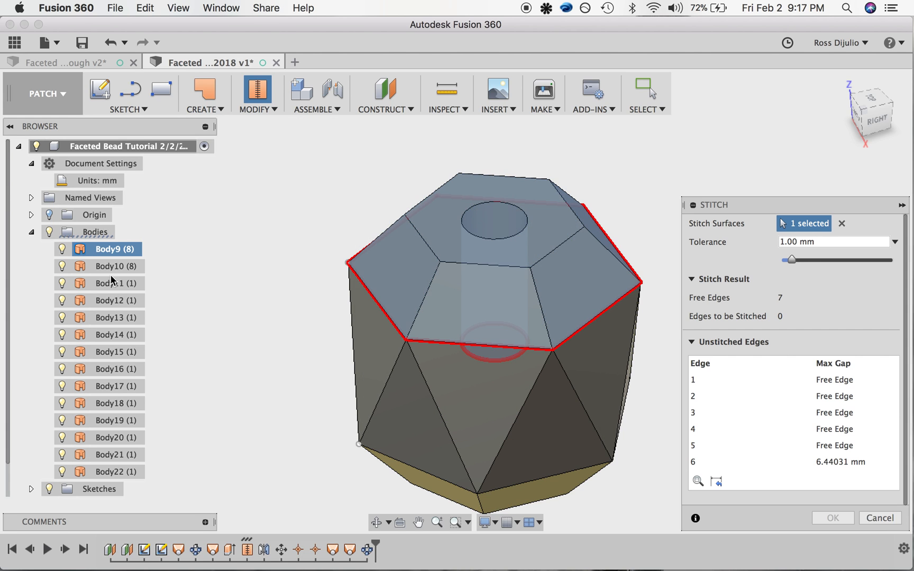
left_click(131, 475, "shift")
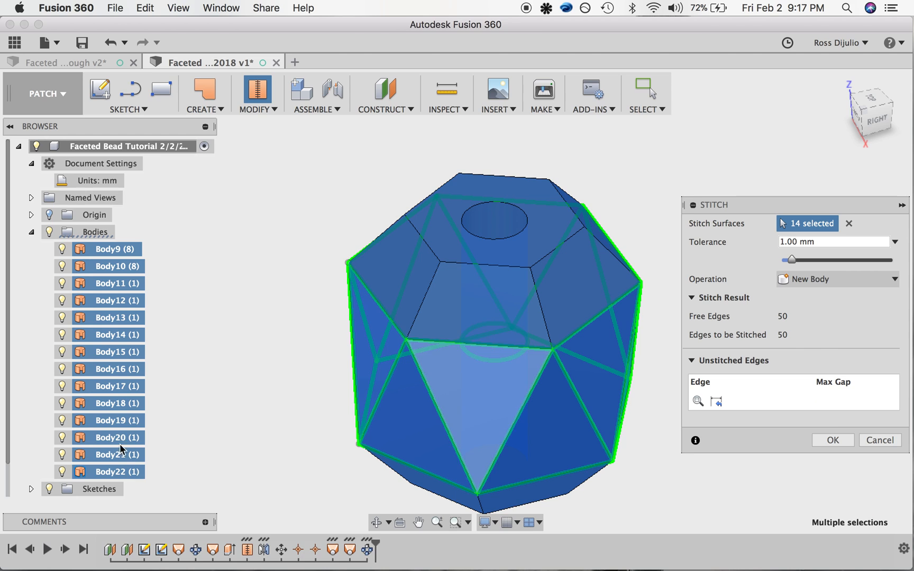
left_click(832, 444)
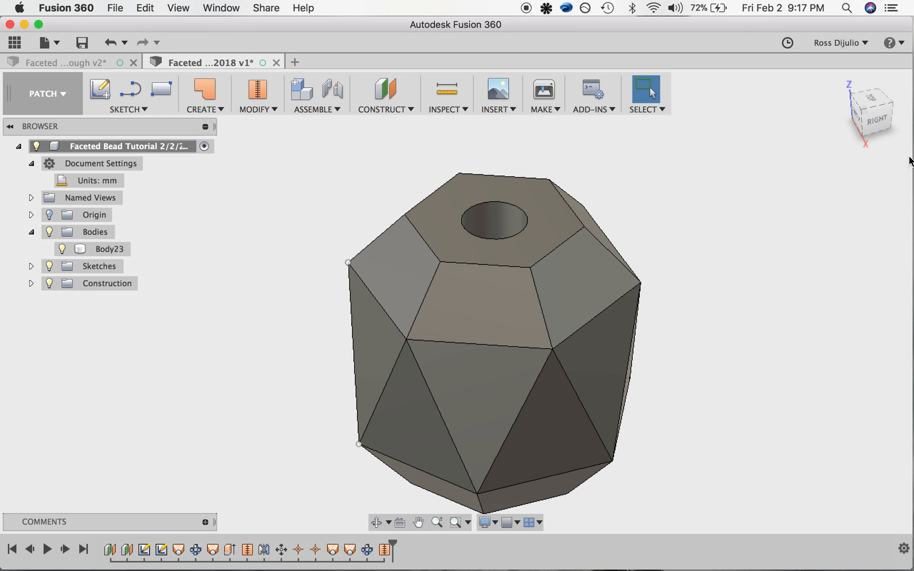
Step: Inspect the stitched solid bead from several sides and switch to the Model workspace
left_click(876, 119)
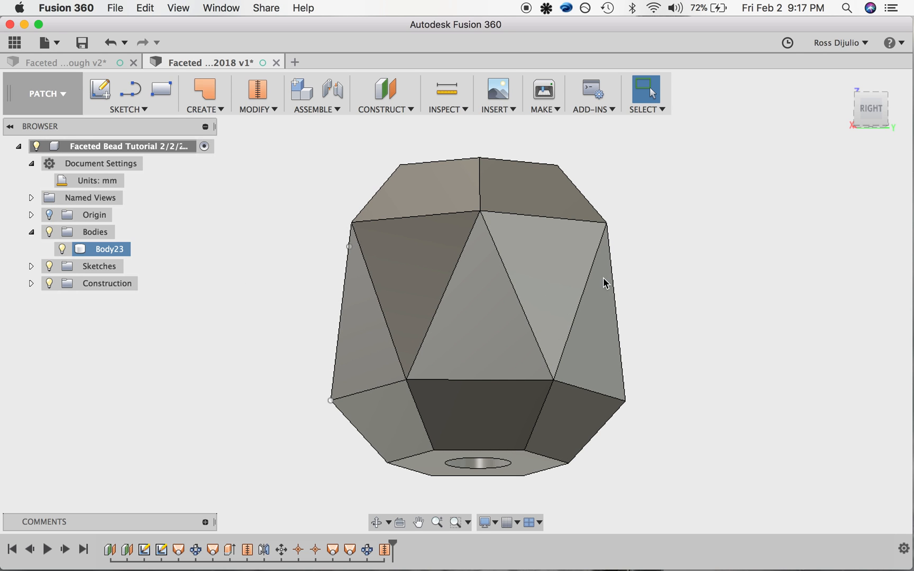
left_click_drag(878, 114, 817, 114)
mouse_move(331, 404)
middle_mouse_down("shift")
mouse_move(326, 301)
mouse_move(351, 332)
mouse_move(431, 369)
middle_mouse_up("shift")
left_click(53, 94)
left_click(29, 126)
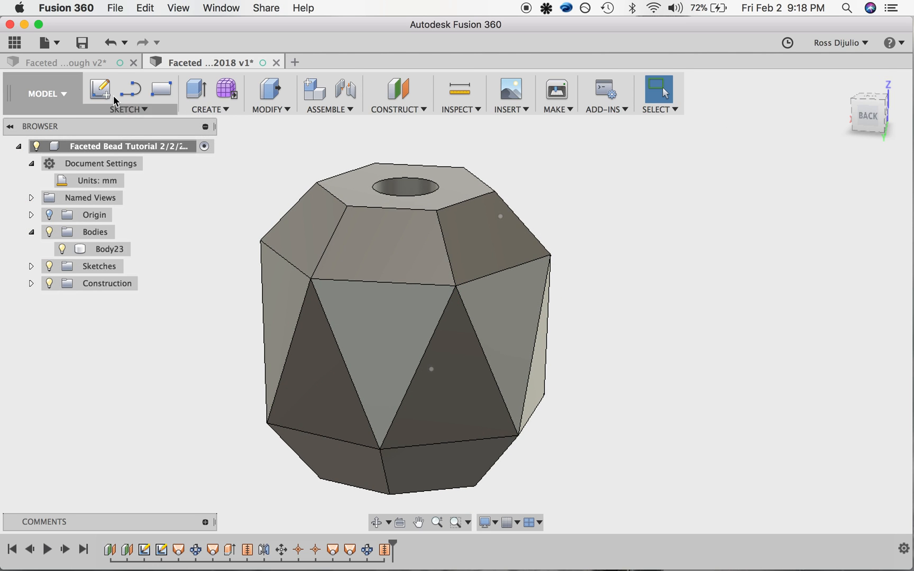
Step: Examine the finished bead in the Faceted Bead Walkthrough v2 document and return to the tutorial design
left_click(84, 64)
mouse_move(456, 301)
middle_mouse_down("shift")
mouse_move(476, 296)
mouse_move(471, 317)
mouse_move(456, 301)
mouse_move(400, 396)
middle_mouse_up("shift")
left_click_drag(859, 112, 864, 125)
left_click(230, 67)
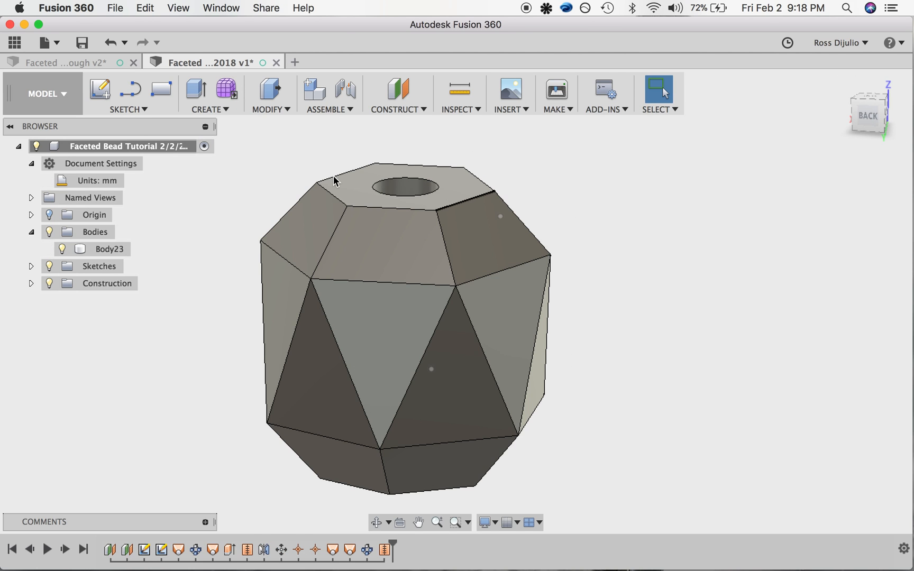
Step: Start a Fillet and select the edges of the front downward-pointing triangle and the two upper facets adjoining it
left_click(271, 109)
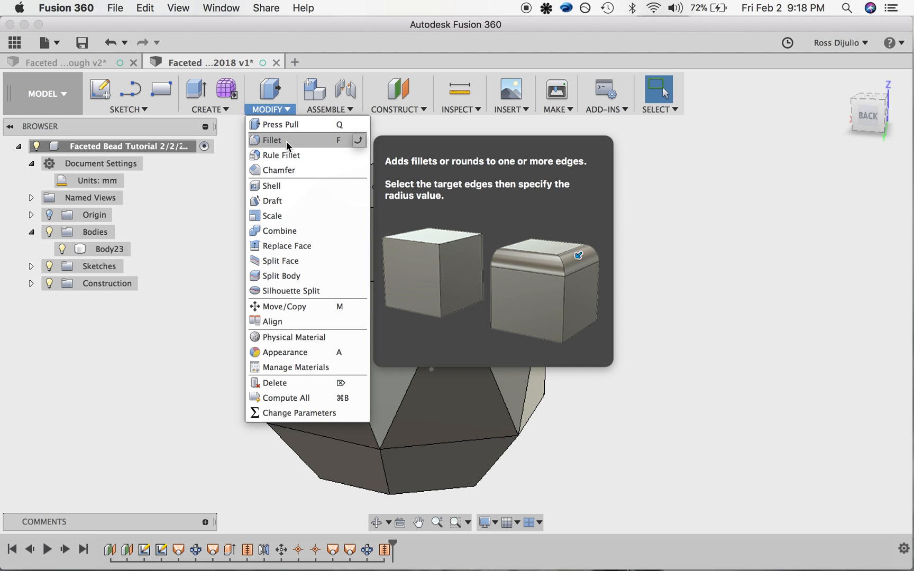
left_click(287, 143)
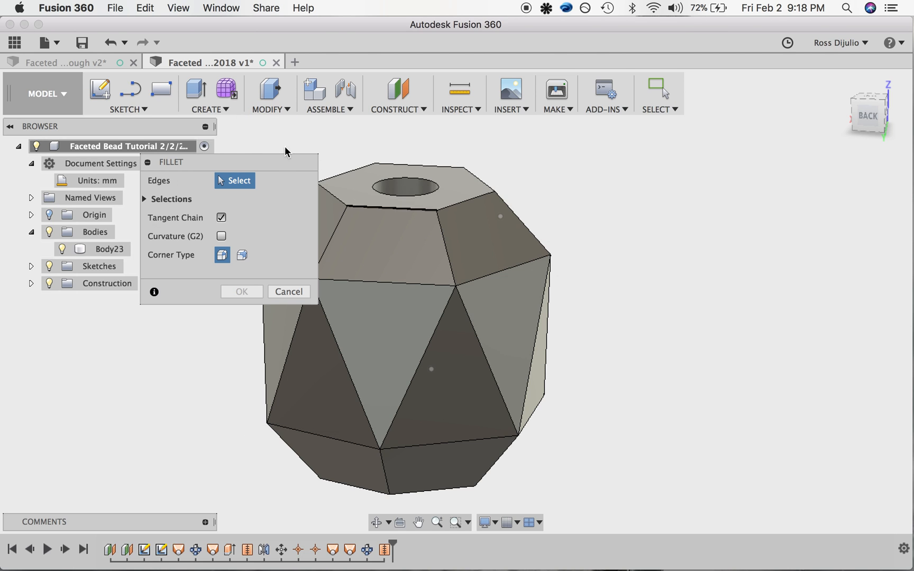
left_click_drag(245, 164, 787, 102)
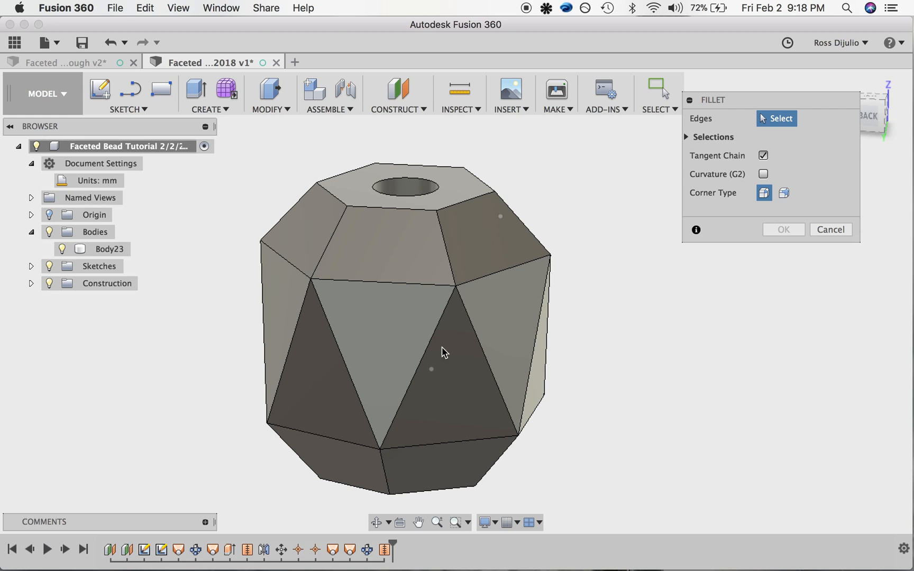
left_click(427, 351)
left_click(345, 365)
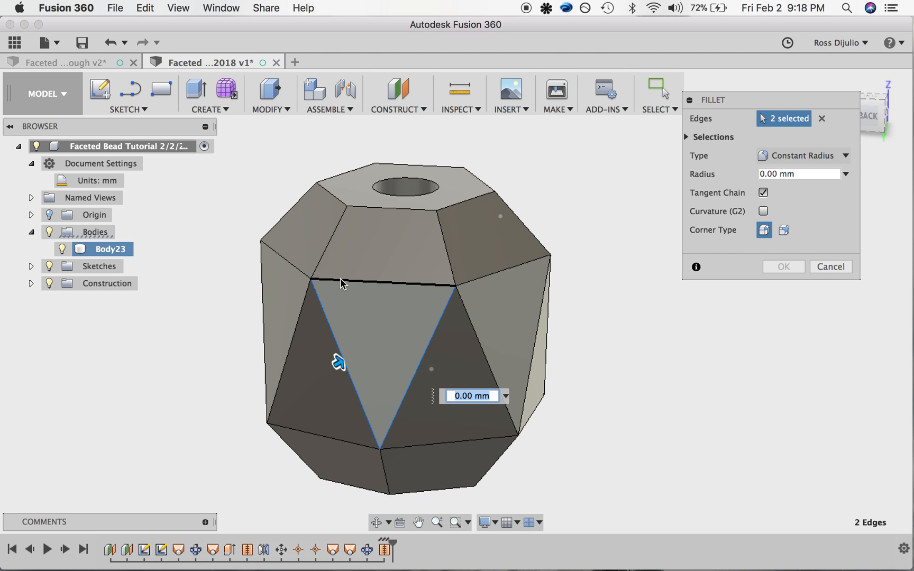
left_click(350, 242)
left_click(386, 210)
left_click(445, 229)
left_click(457, 212)
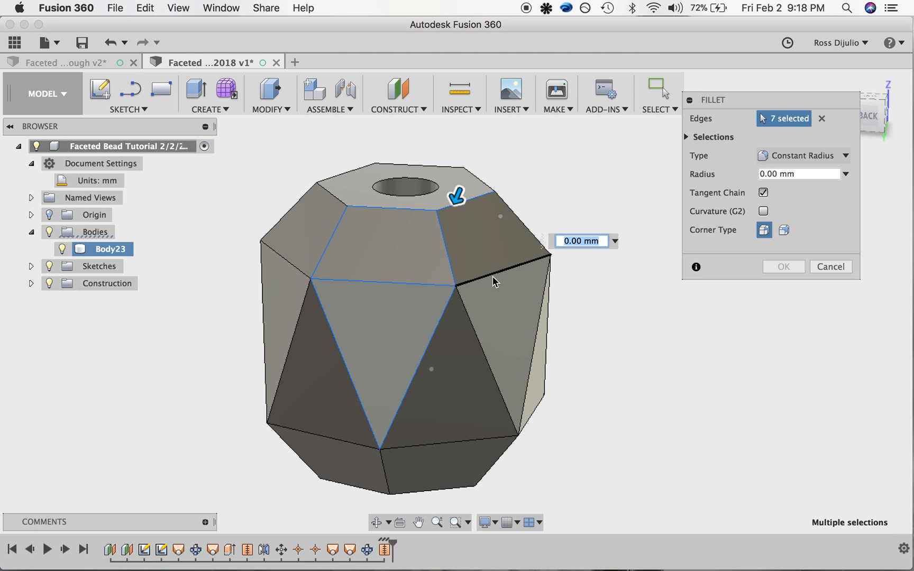
left_click(495, 282)
left_click(522, 228)
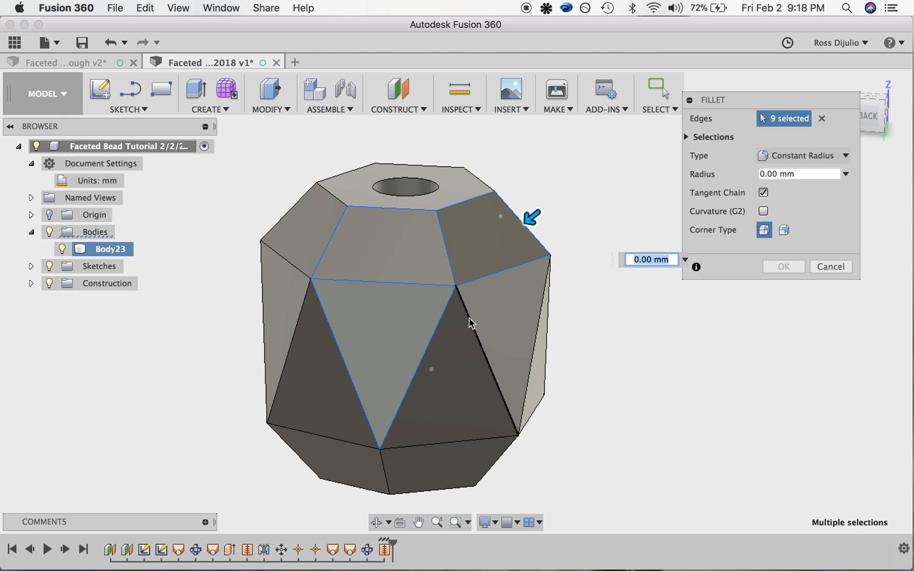
Step: Add the right-side triangle edges and the outlines of the two front lower facets to the fillet selection
left_click(540, 312)
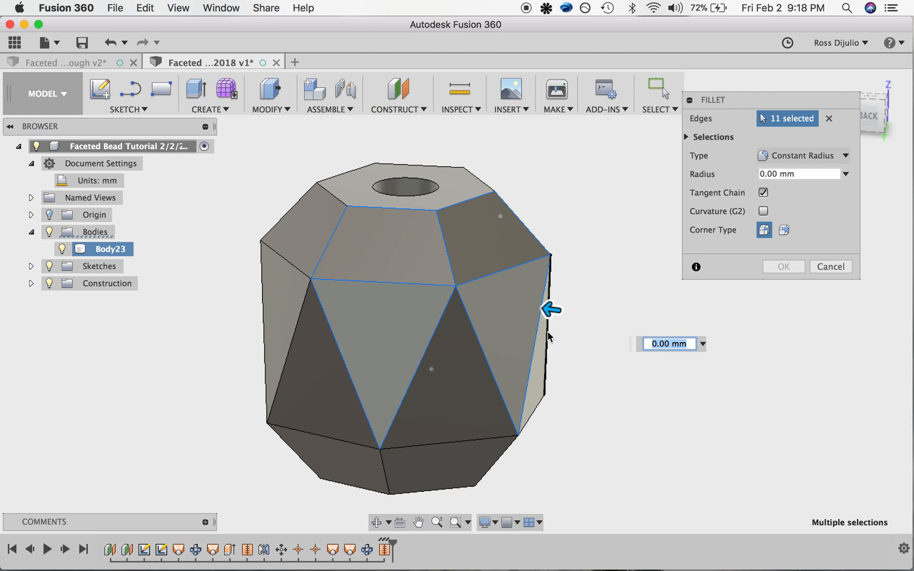
left_click(540, 411)
left_click(540, 411)
left_click(470, 444)
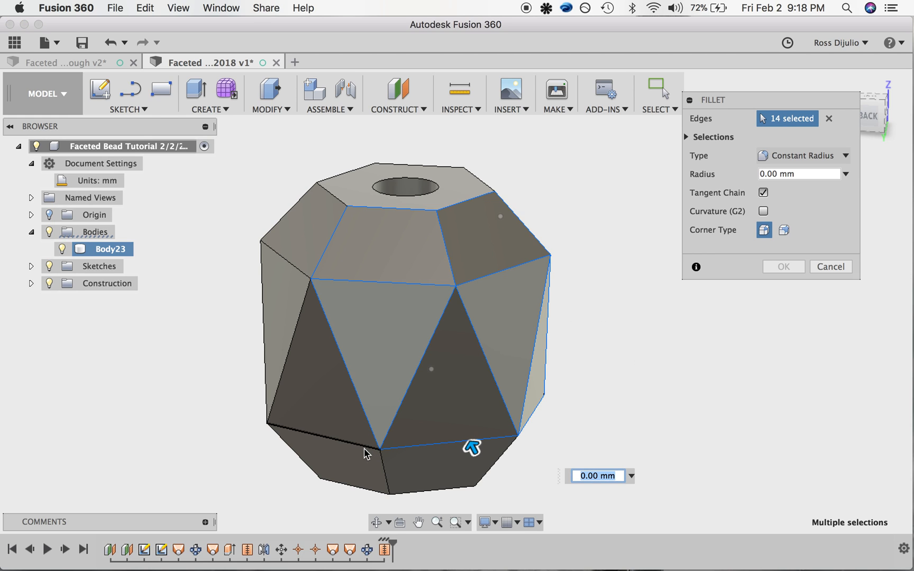
left_click(368, 448)
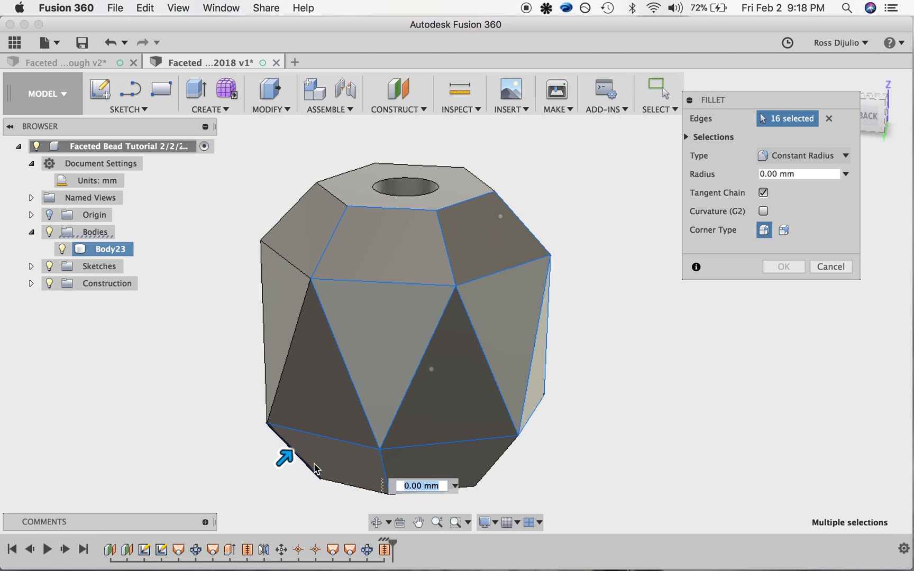
left_click(346, 484)
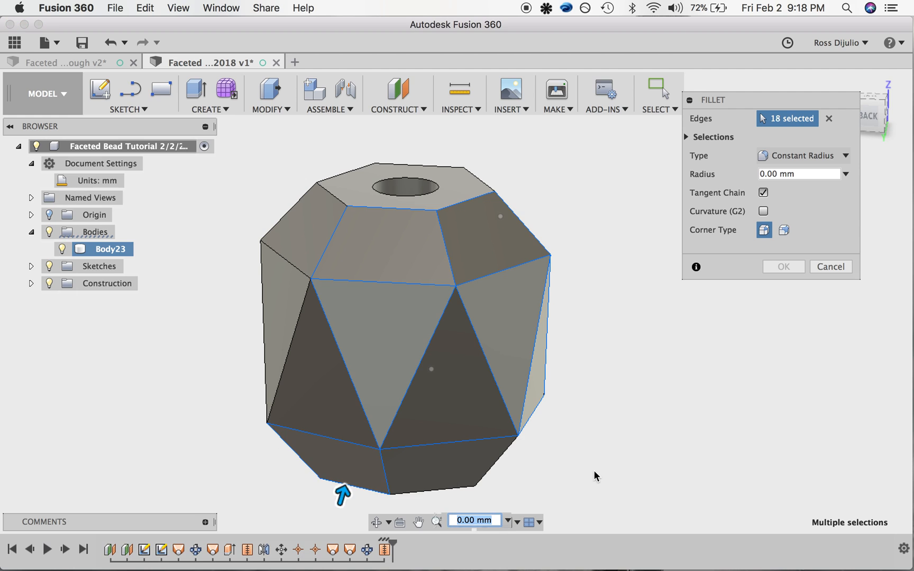
left_click(458, 490)
left_click(492, 475)
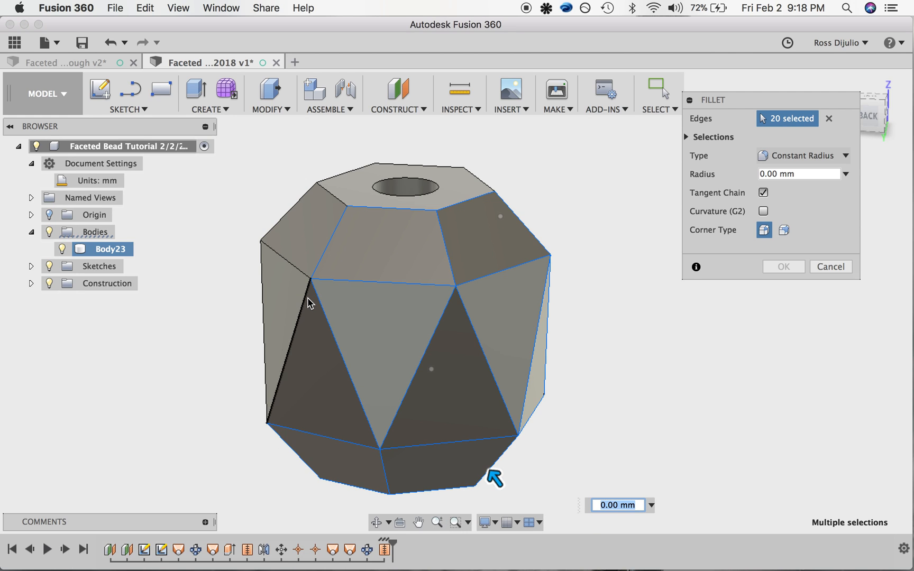
Step: Add the left-side triangle edges, the upper-left facet edges and the remaining rim edges of the top face to the fillet selection
left_click(309, 303)
left_click(303, 276)
left_click(262, 286)
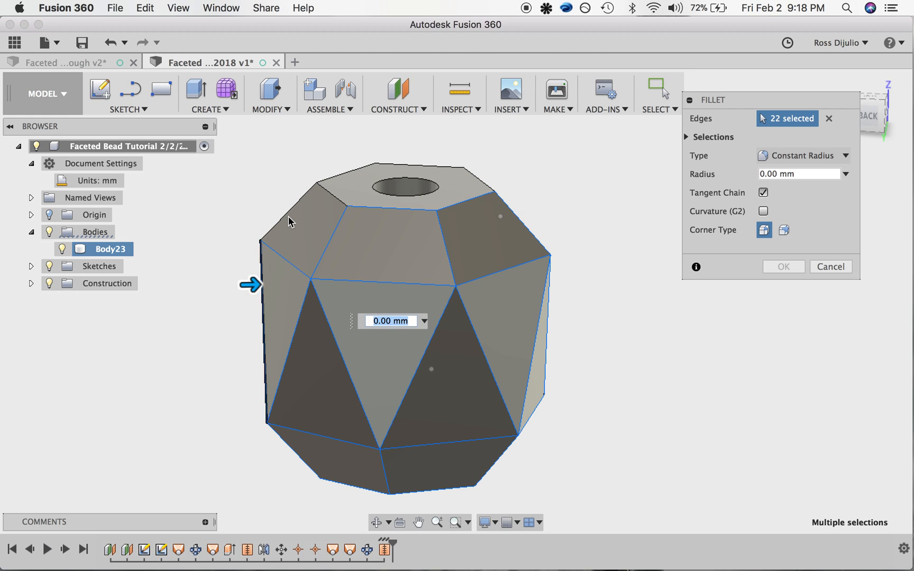
left_click(327, 199)
left_click(338, 173)
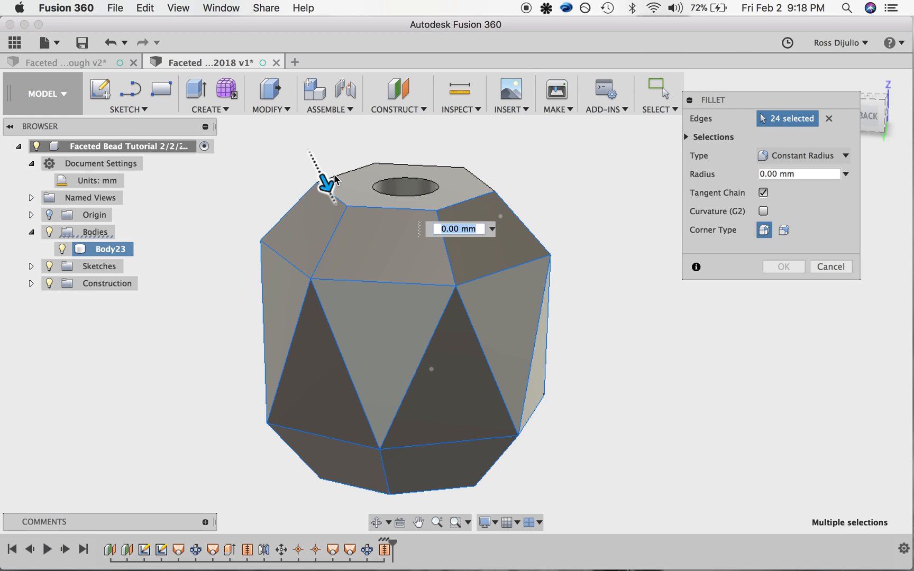
left_click(394, 164)
left_click(393, 164)
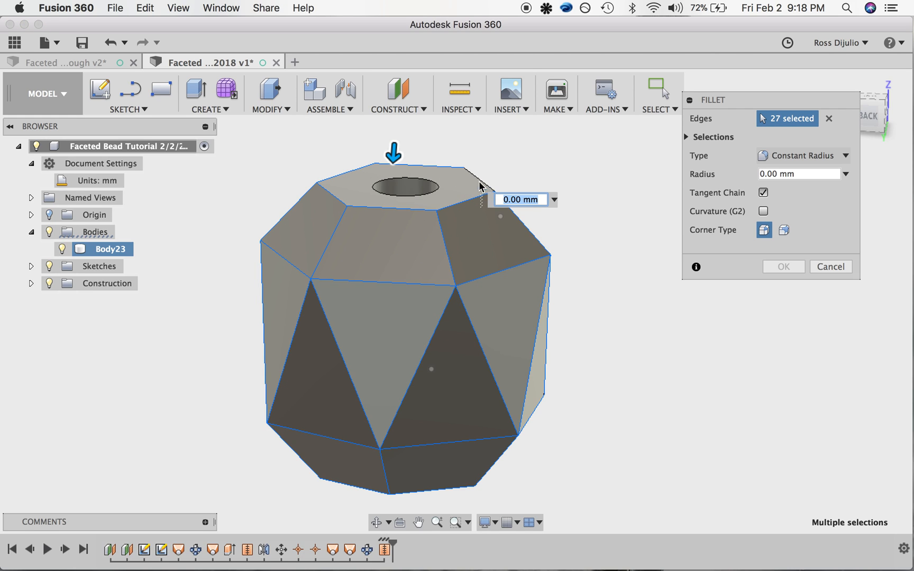
left_click(485, 182)
Step: Add the unselected upper-facet and triangle edges on the bead's left face to the fillet selection
left_click_drag(876, 115, 693, 136)
left_click(536, 254)
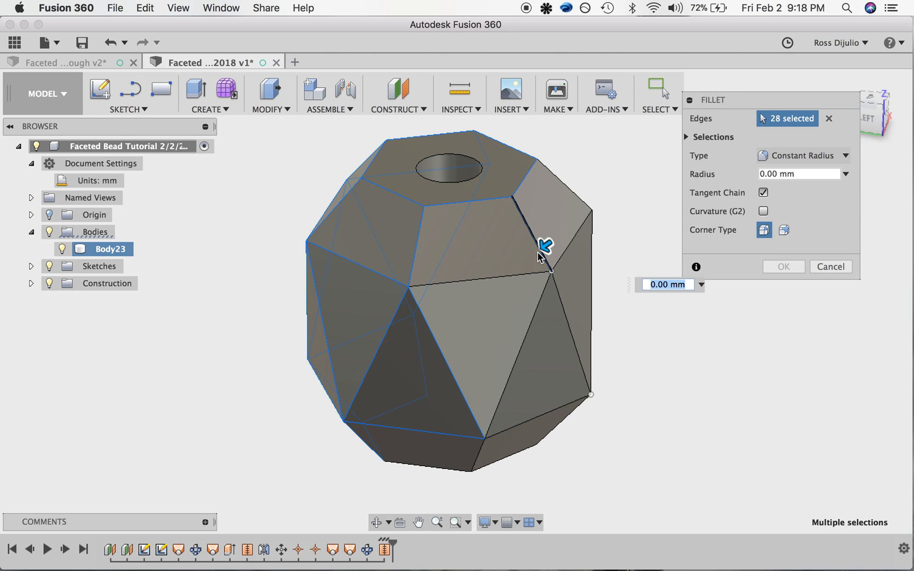
left_click(533, 274)
left_click(540, 302)
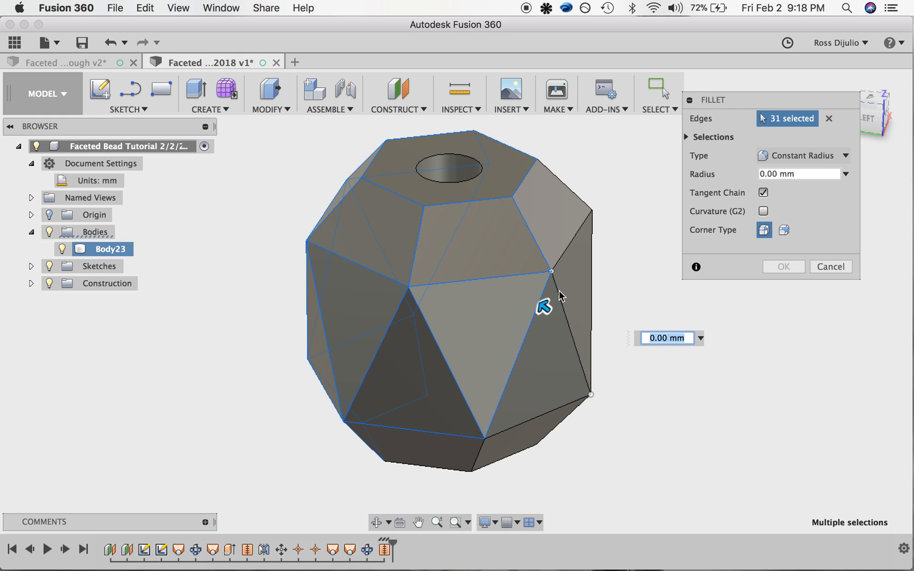
left_click(562, 283)
left_click(568, 251)
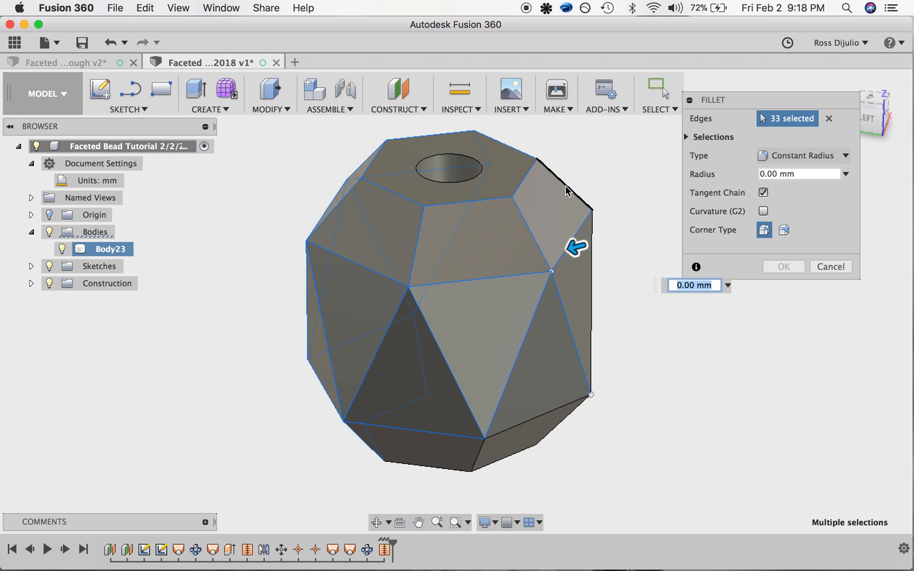
left_click(567, 191)
left_click(593, 269)
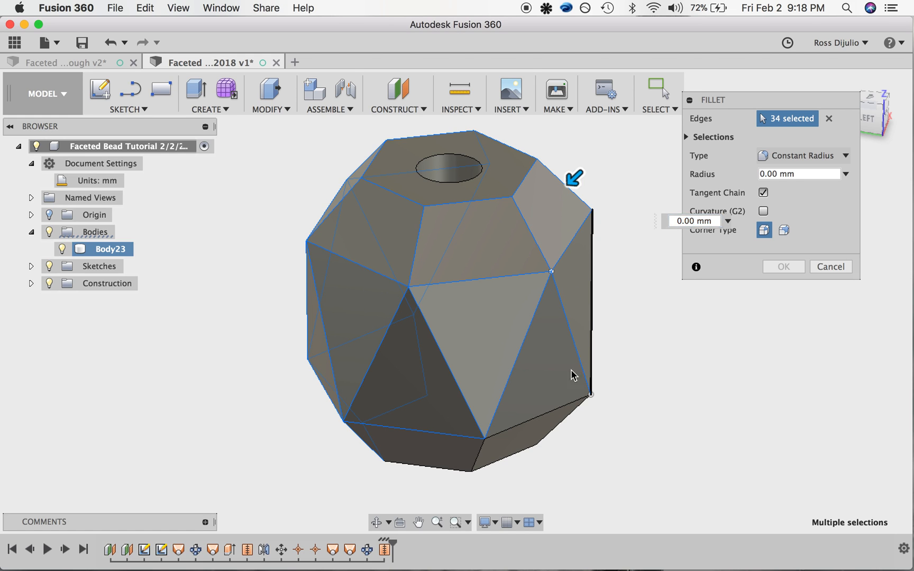
left_click(544, 418)
Step: Add the remaining triangle edges, the sloped lower-facet edges and two adjacent bottom rim edges to the fillet selection
mouse_move(547, 422)
middle_mouse_down("shift")
mouse_move(489, 321)
mouse_move(416, 288)
mouse_move(385, 342)
middle_mouse_up("shift")
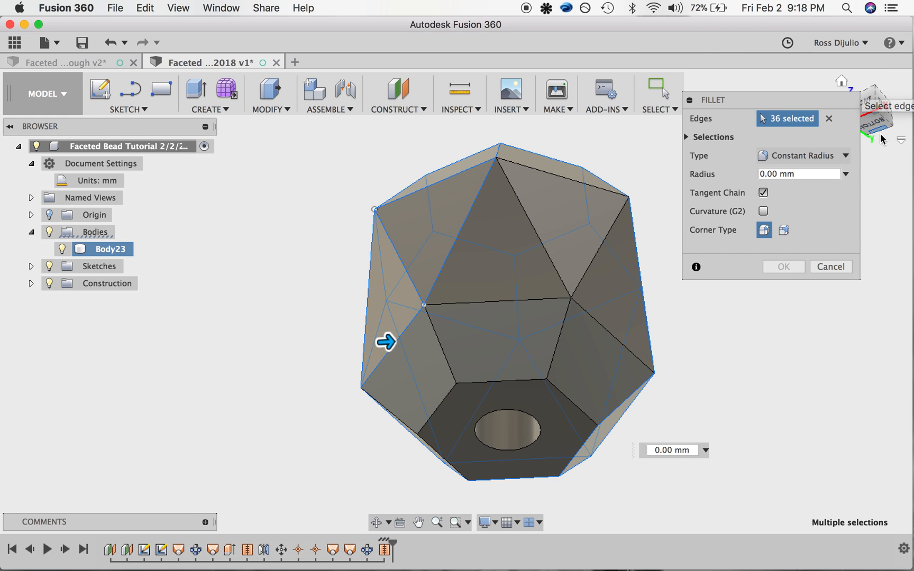
left_click(586, 317)
left_click(564, 324)
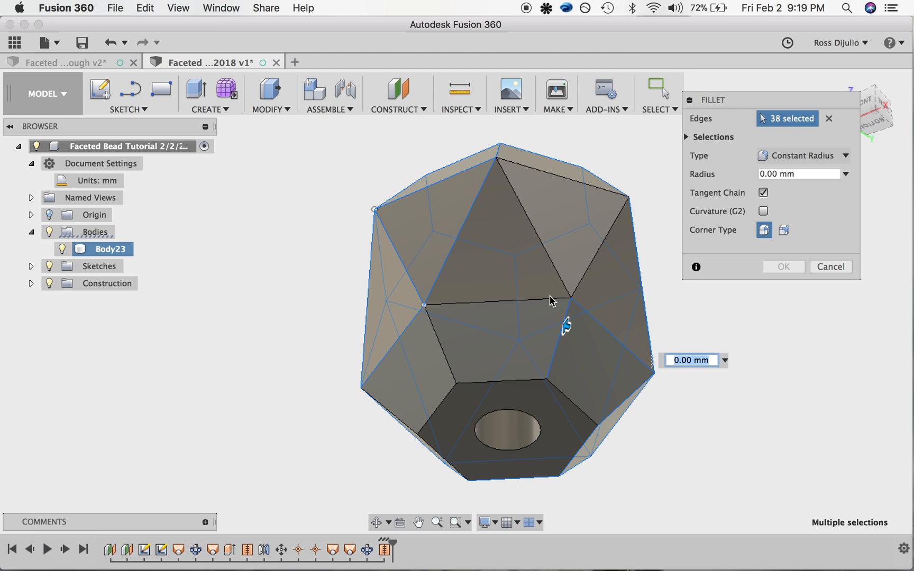
left_click(549, 303)
left_click(589, 269)
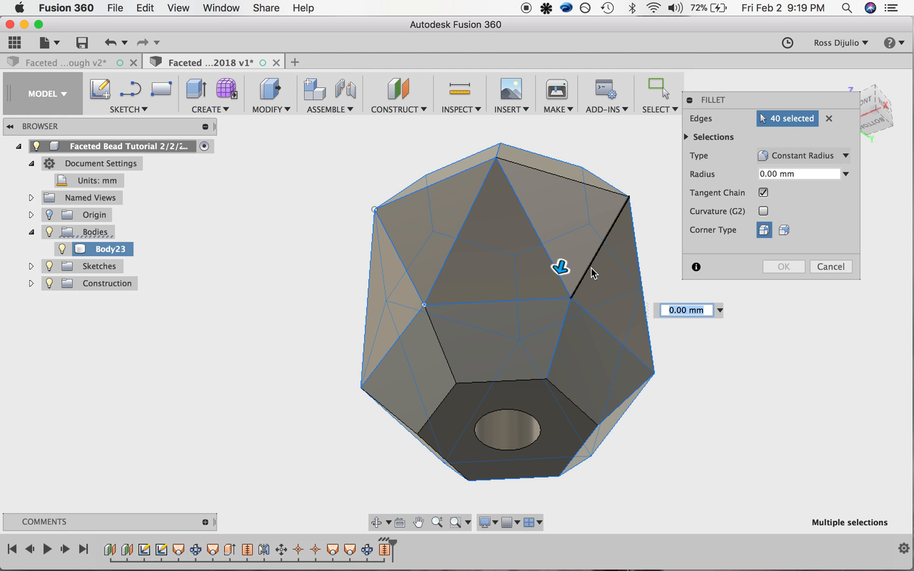
left_click(553, 268)
left_click(548, 173)
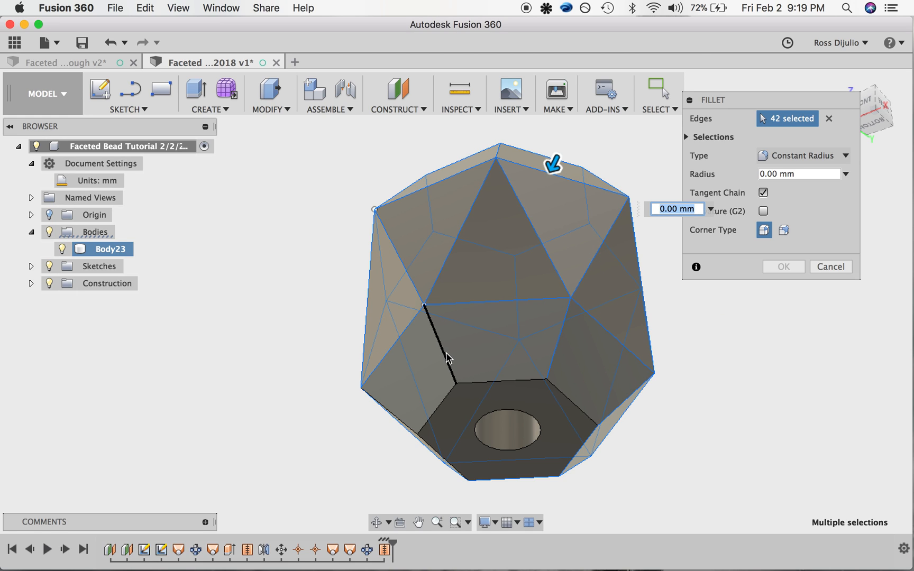
left_click(449, 358)
left_click(570, 401)
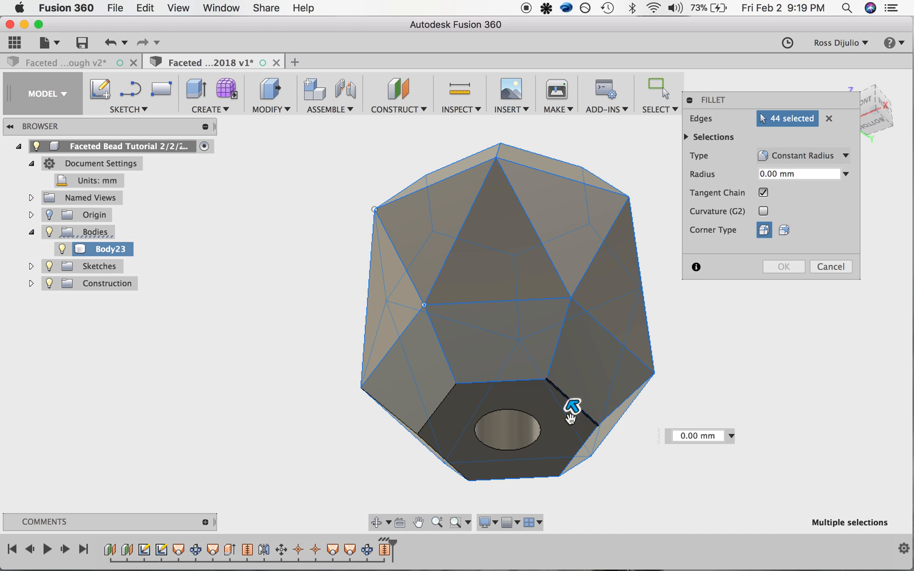
Step: Add the last unselected edges around the bead's hexagonal bottom face to the fillet selection
mouse_move(884, 117)
left_mouse_down()
mouse_move(902, 69)
mouse_move(889, 106)
left_mouse_up()
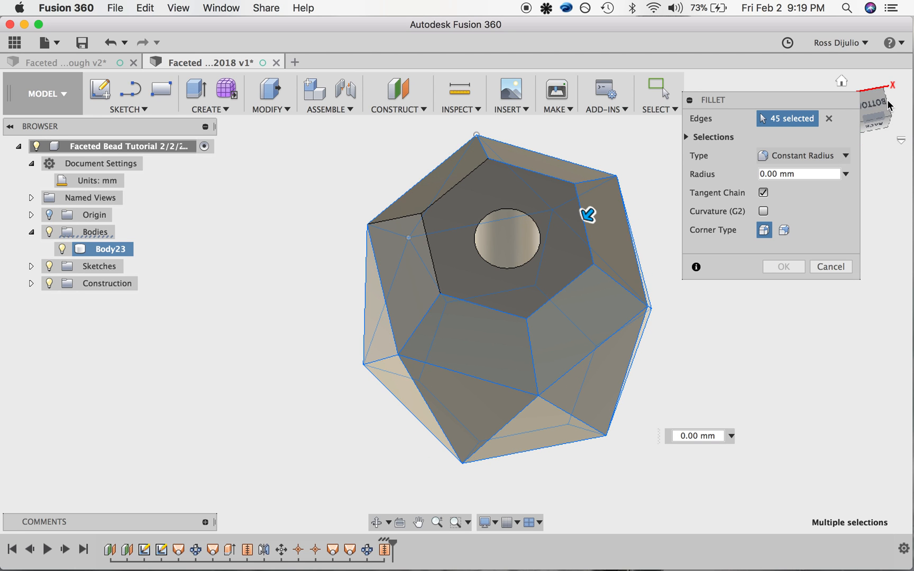
left_click(430, 270)
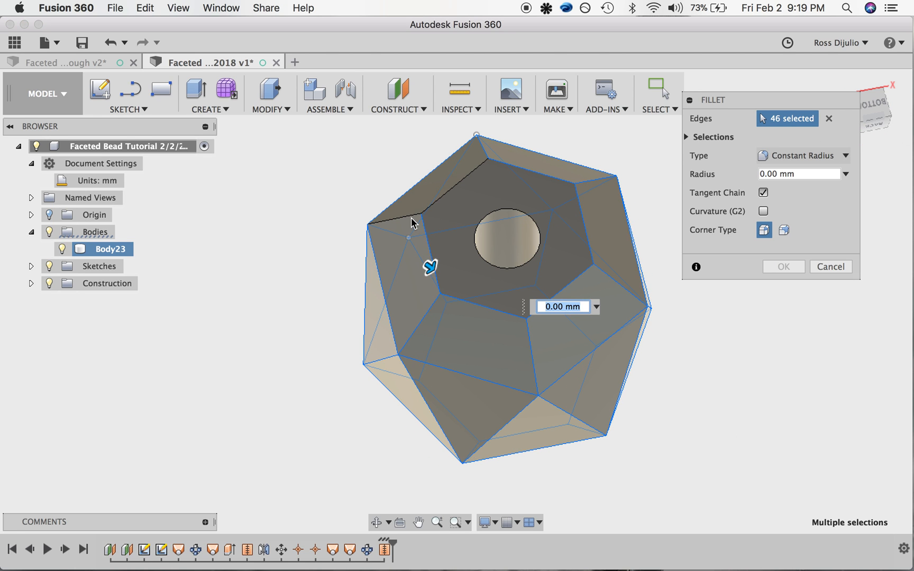
left_click(438, 200)
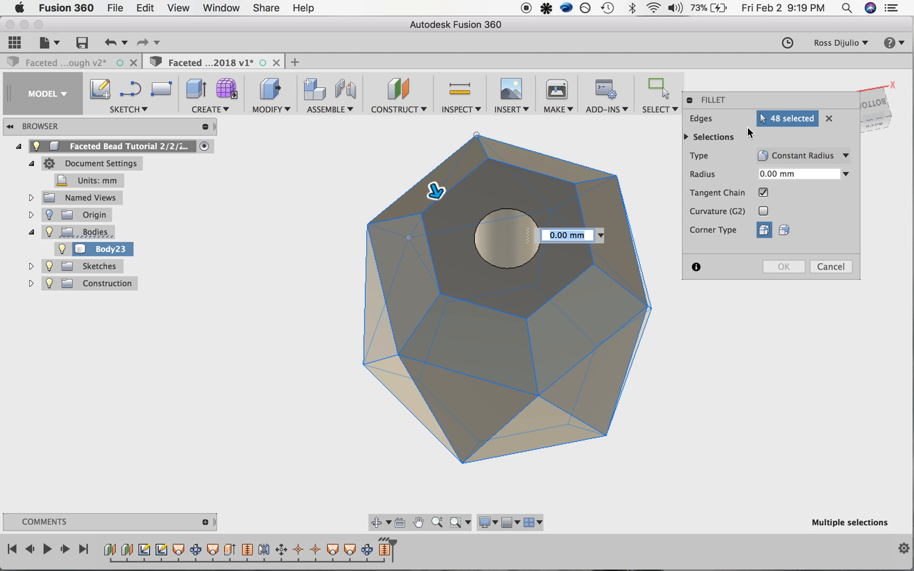
Step: Add both circular hole rims to the selection and fillet all selected edges with a 0.35 mm radius
mouse_move(876, 109)
left_mouse_down()
mouse_move(785, 24)
mouse_move(753, 550)
mouse_move(698, 49)
mouse_move(769, 69)
mouse_move(817, 101)
mouse_move(786, 101)
left_mouse_up()
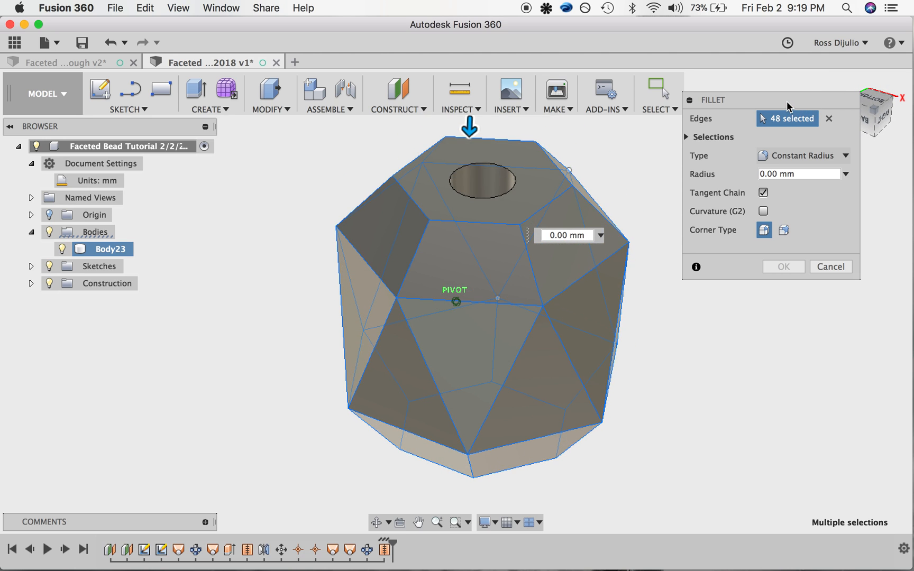
left_click(501, 195)
mouse_move(876, 105)
left_mouse_down()
mouse_move(831, 26)
mouse_move(871, 129)
left_mouse_up()
left_click(490, 218)
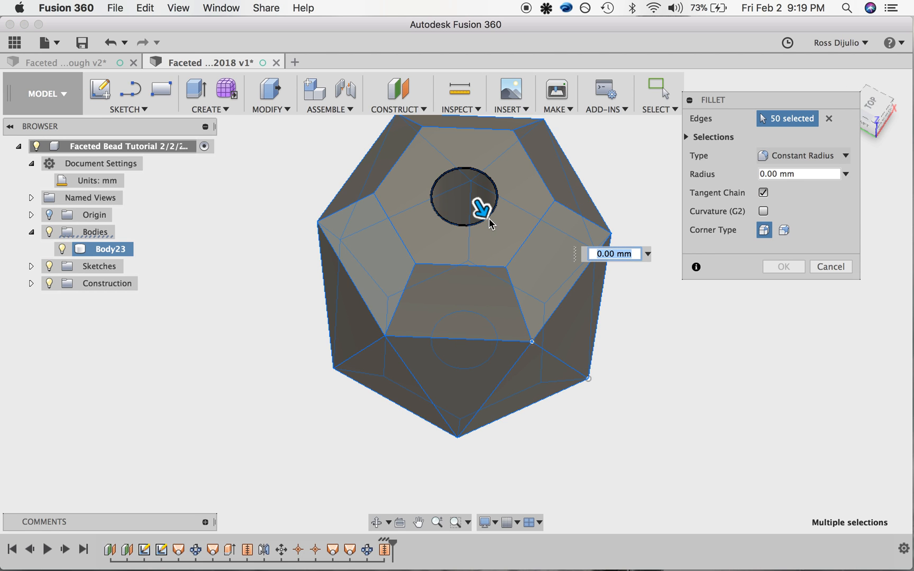
left_click_drag(870, 97, 873, 118)
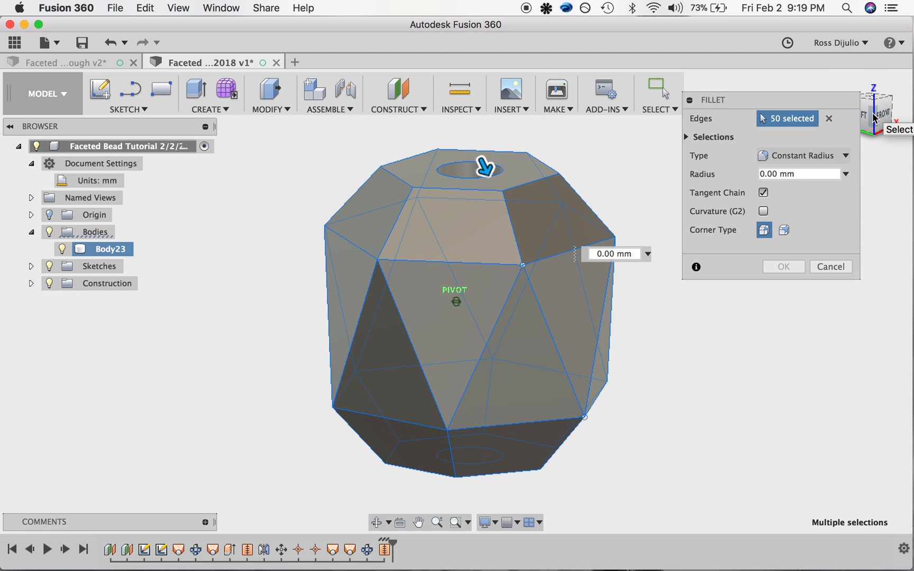
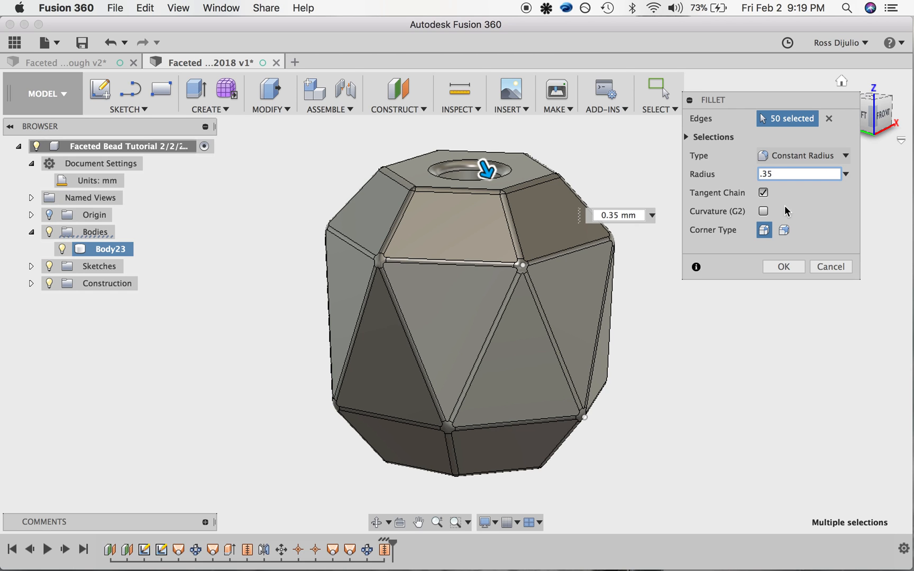
left_click(782, 268)
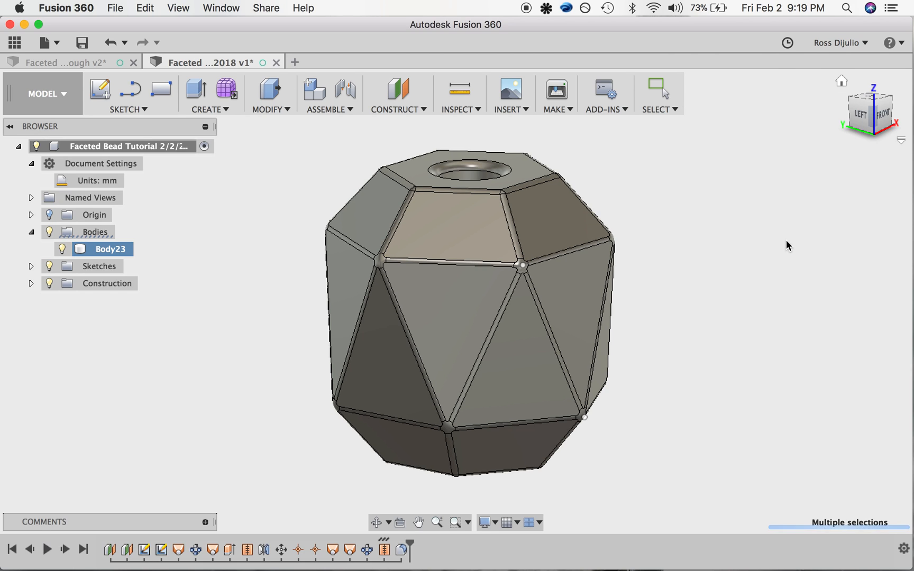
Step: Set the visual style to Shaded and inspect the filleted bead without edge lines
mouse_move(862, 116)
left_mouse_down()
mouse_move(788, 157)
mouse_move(756, 100)
mouse_move(667, 58)
mouse_move(692, 80)
mouse_move(714, 128)
left_mouse_up()
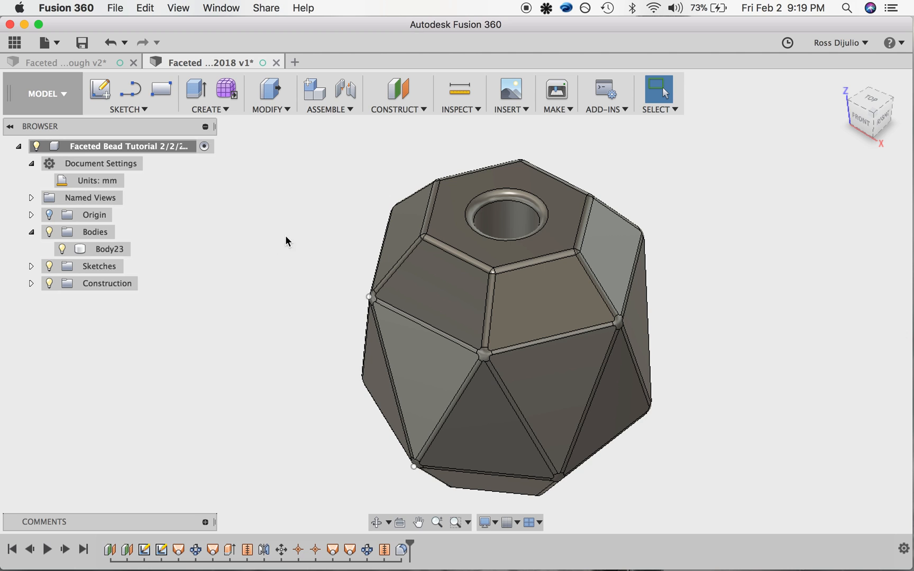
mouse_move(883, 113)
left_mouse_down()
mouse_move(847, 140)
mouse_move(833, 135)
mouse_move(858, 105)
left_mouse_up()
left_click(489, 526)
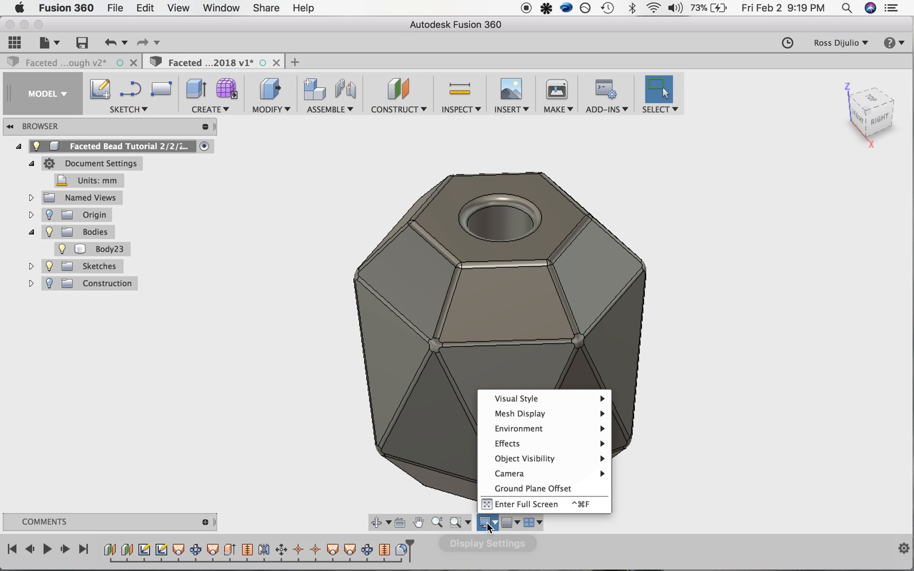
mouse_move(547, 405)
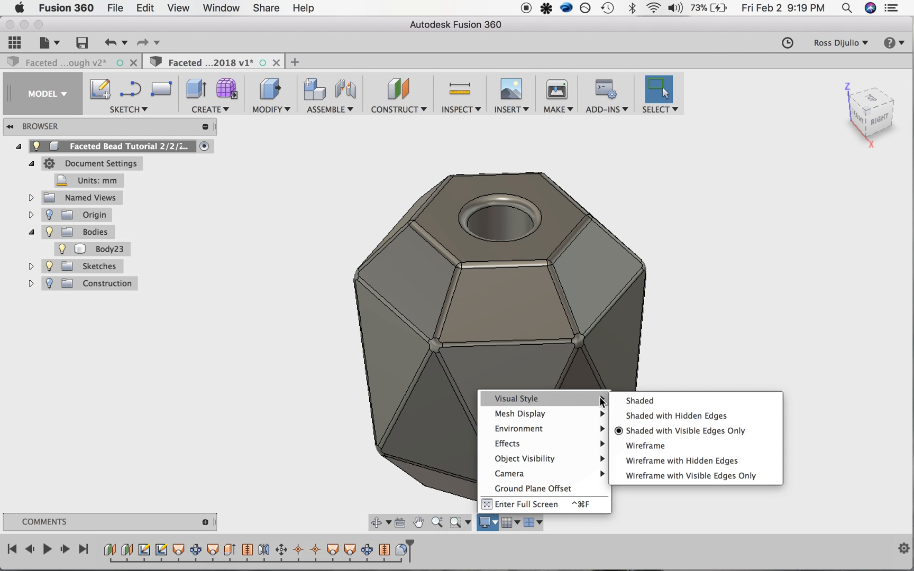
left_click(634, 401)
mouse_move(849, 117)
left_mouse_down()
mouse_move(767, 68)
mouse_move(725, 99)
mouse_move(699, 169)
mouse_move(739, 206)
mouse_move(843, 200)
mouse_move(904, 159)
mouse_move(862, 127)
mouse_move(815, 115)
mouse_move(811, 76)
mouse_move(827, 100)
mouse_move(806, 139)
mouse_move(784, 144)
left_mouse_up()
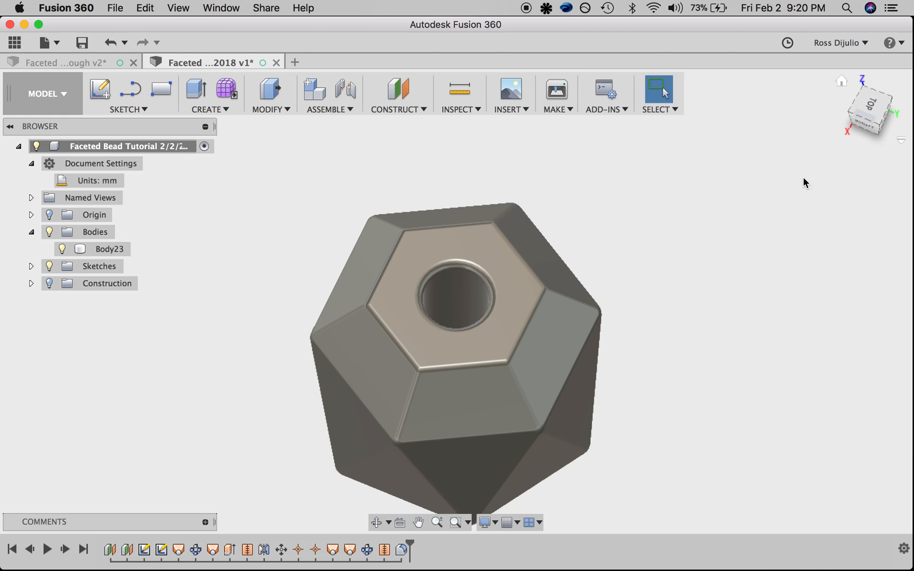